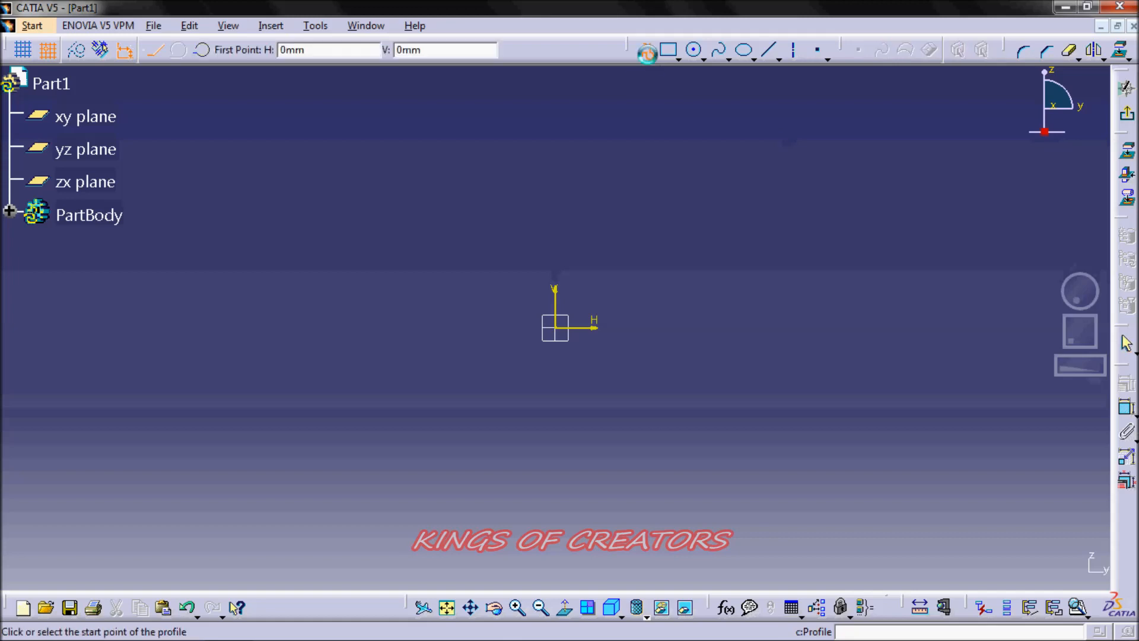
Step: Start the profile at the sketch origin with a horizontal line about 40 mm long and a vertical neck line about 50 mm down
left_click(556, 328)
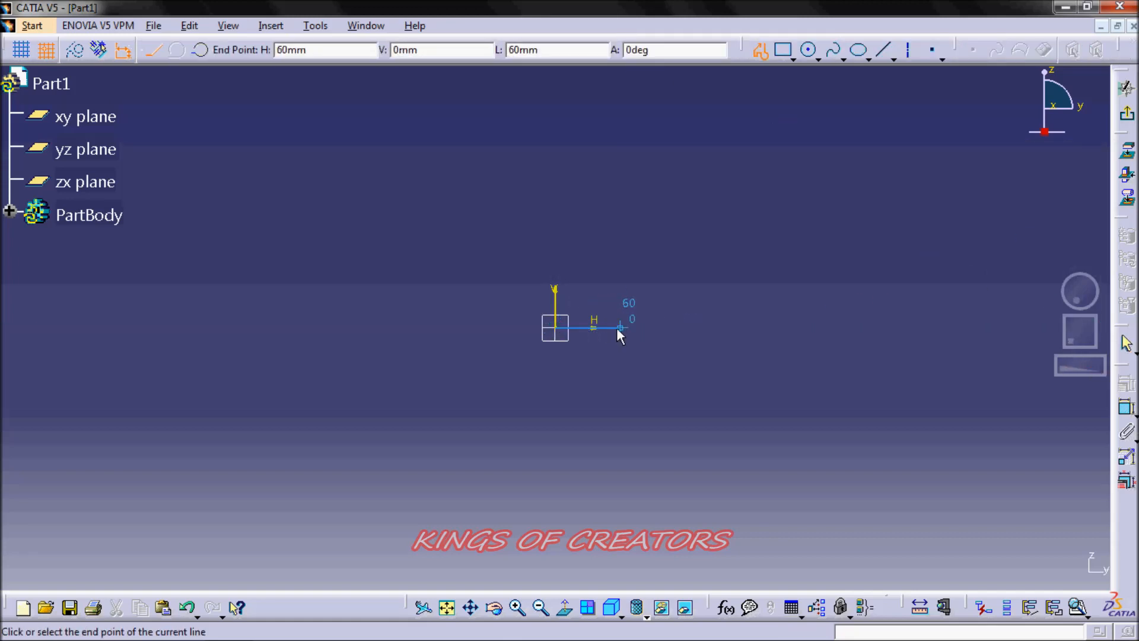
left_click(598, 328)
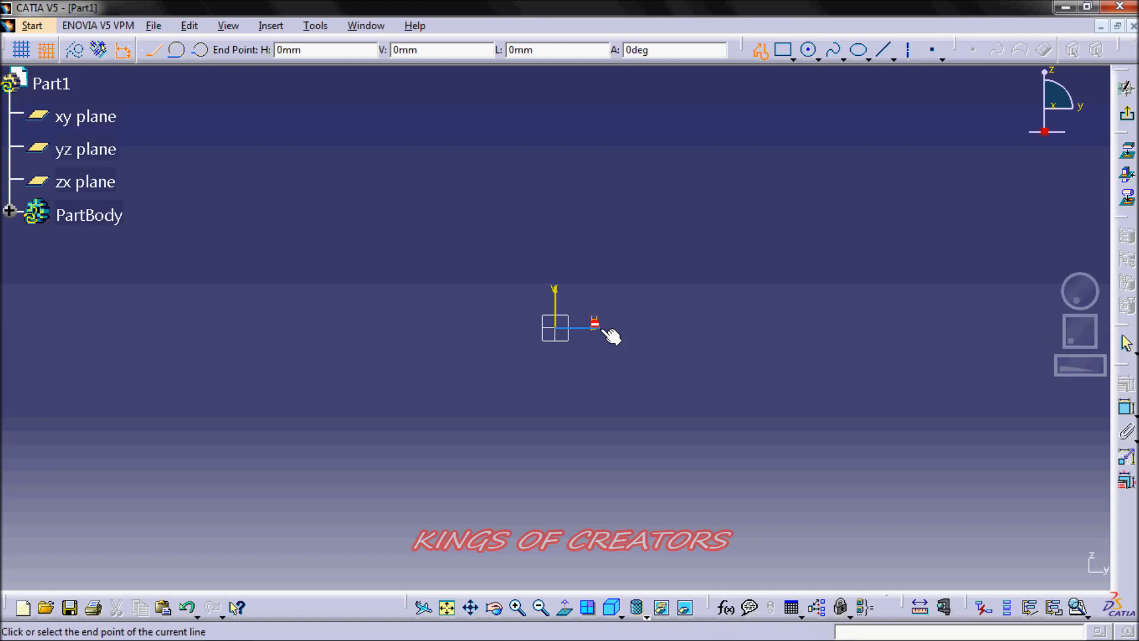
left_click(598, 384)
middle_click_drag(1079, 373, 1010, 370)
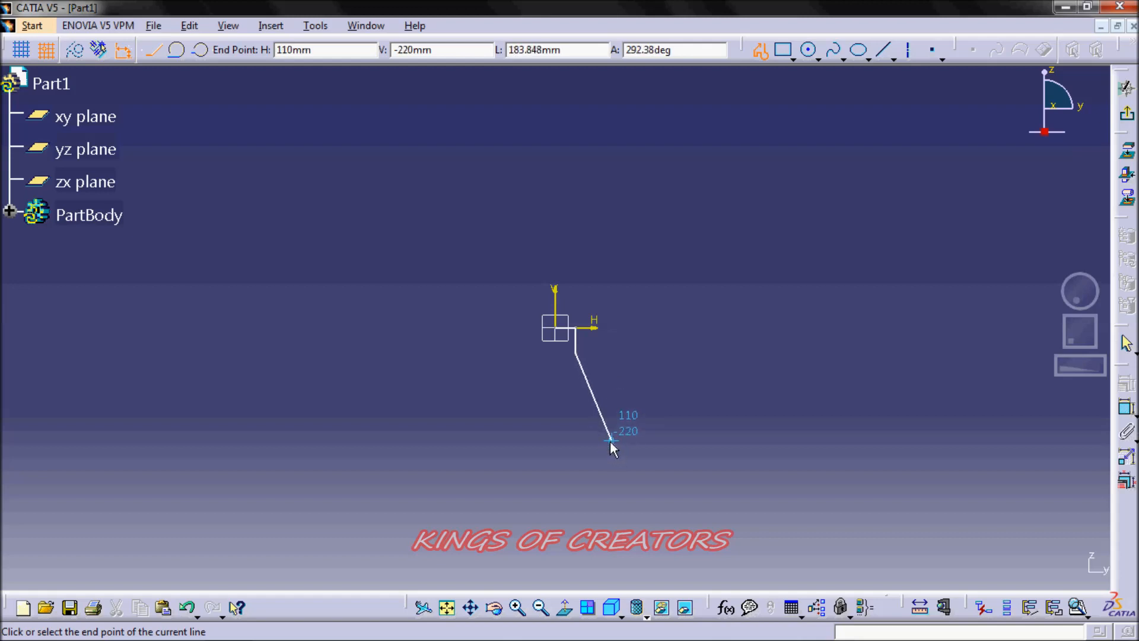
Step: Continue the profile with slanted shoulder, waist and lower body lines, a vertical line and a horizontal base about 750 mm below the origin
left_click(612, 435)
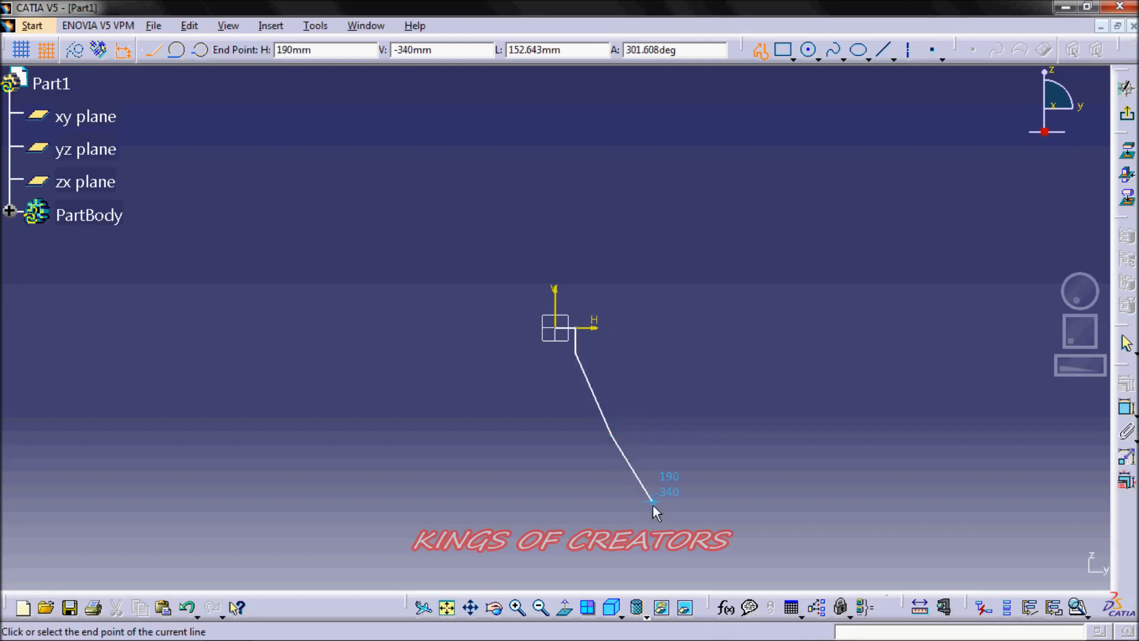
left_click_drag(1079, 338, 1078, 310)
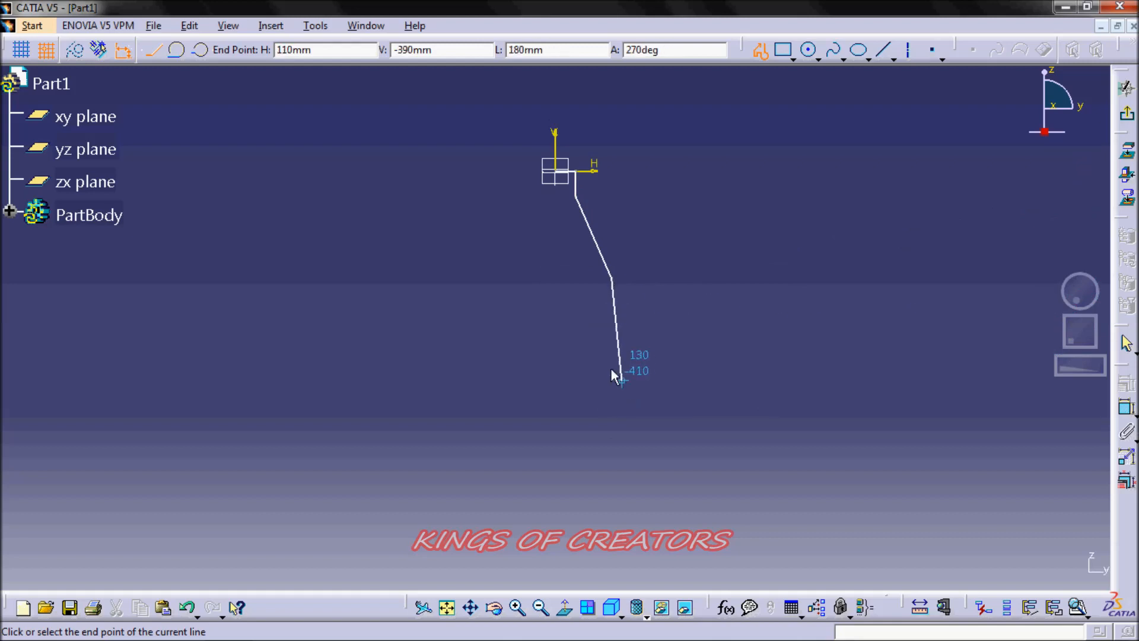
key("ctrl+z")
left_click(627, 283)
left_click(601, 391)
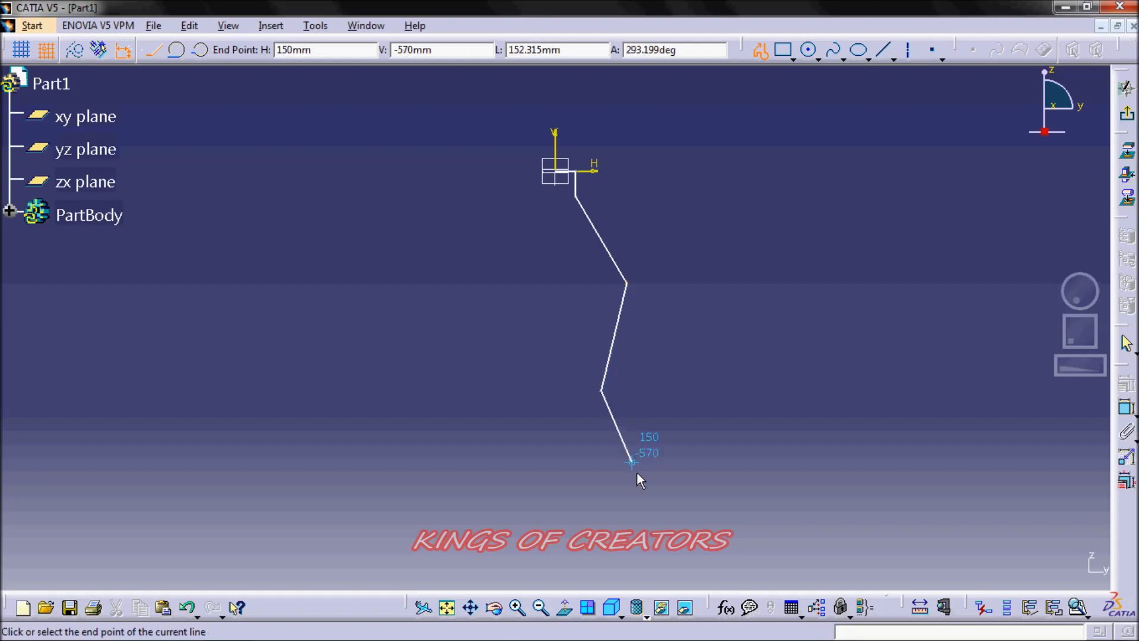
left_click(627, 502)
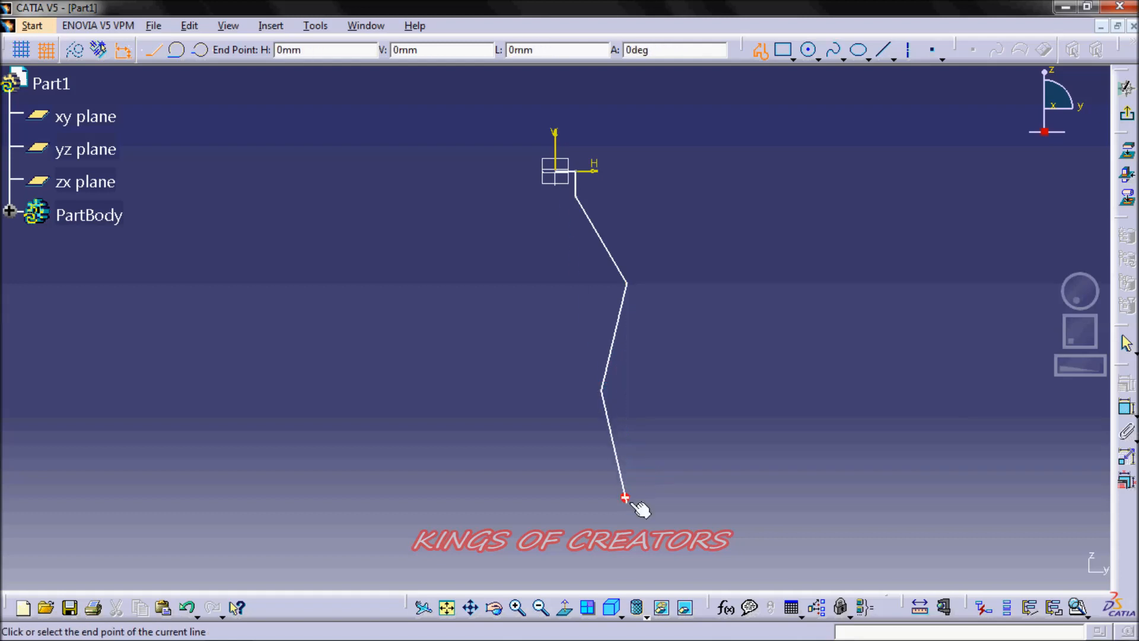
left_click(626, 555)
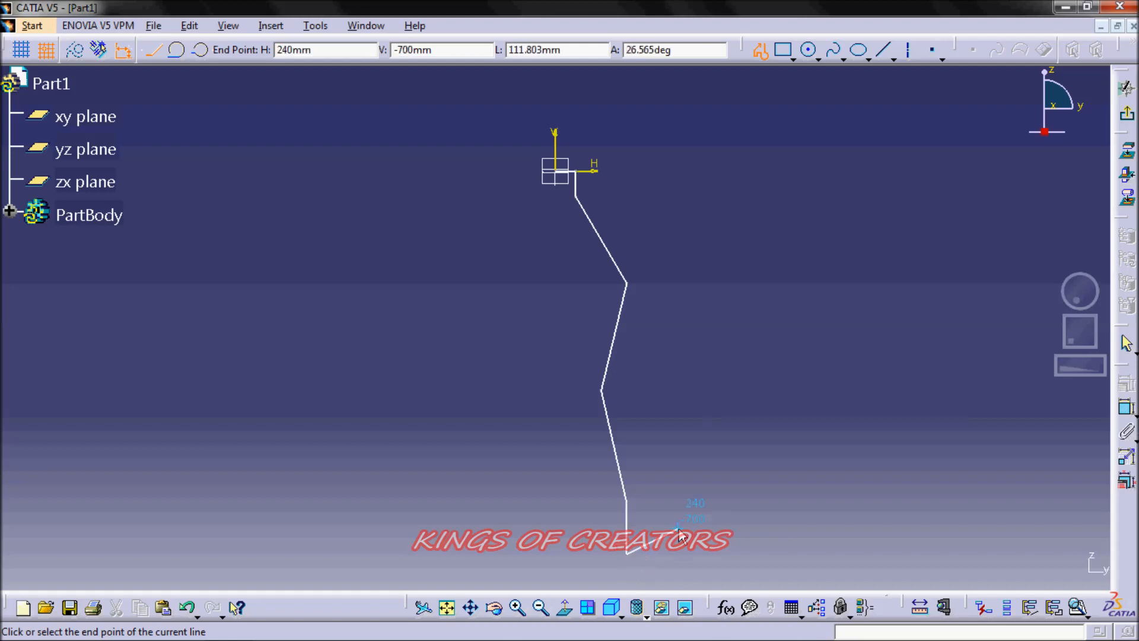
double_click(554, 553)
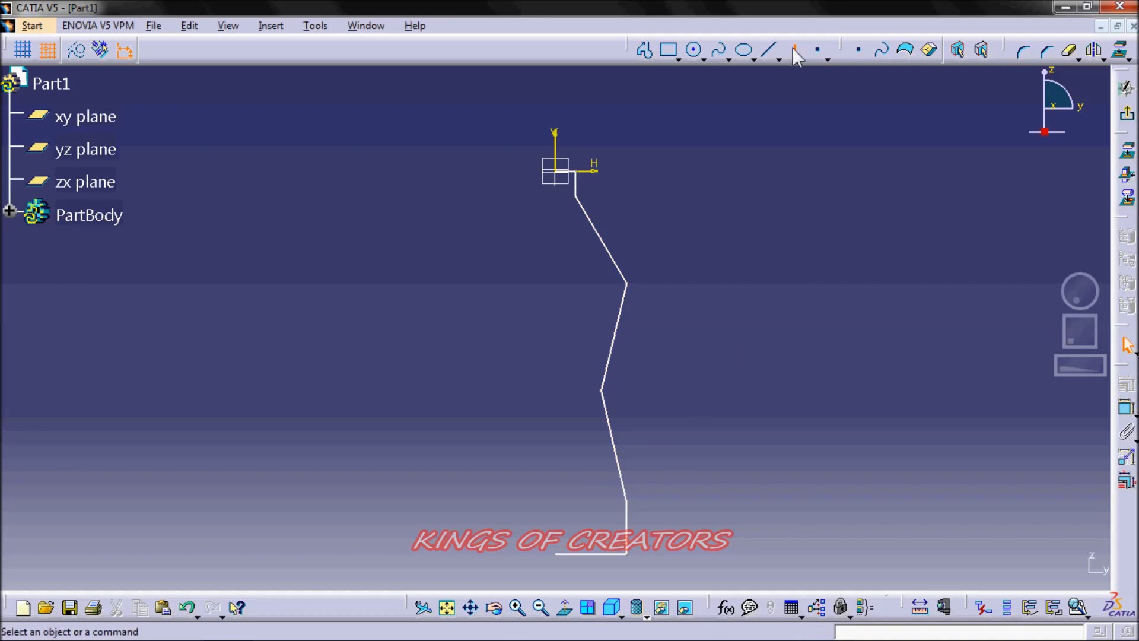
Step: Draw a vertical axis from the origin to the profile's base level and delete the profile's horizontal end lines
left_click(793, 49)
left_click(555, 171)
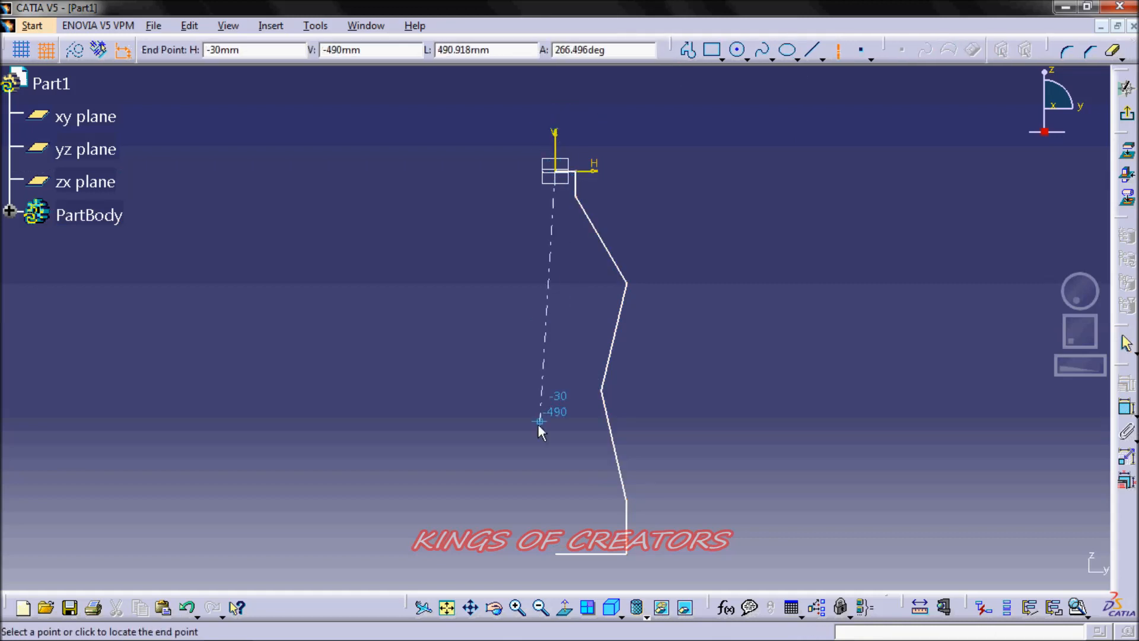
left_click(555, 553)
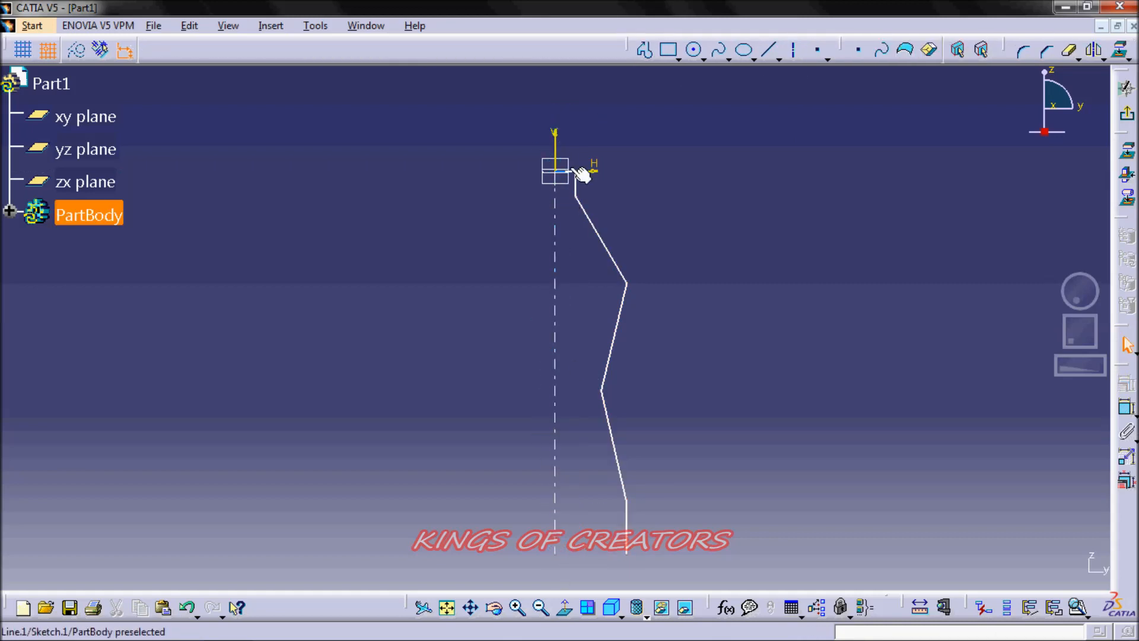
left_click(568, 173)
key("Delete")
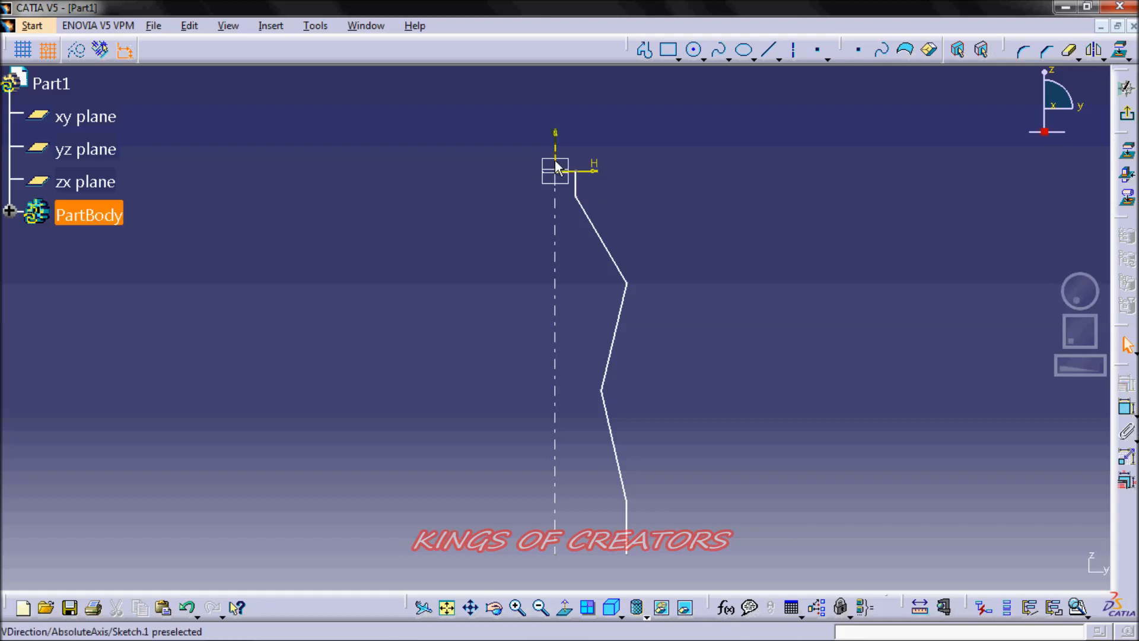
Step: Round the profile's shoulder, waist and lower bends with corners of about 245, 400 and 827 mm radius and exit the sketch
left_click(1022, 52)
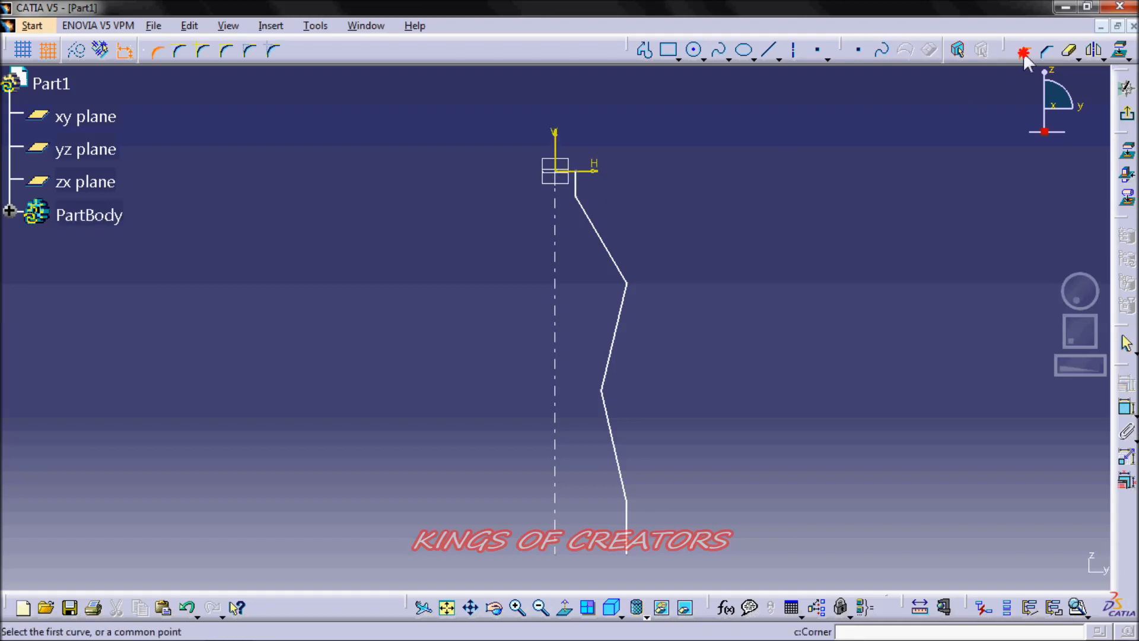
left_click(620, 273)
left_click(623, 302)
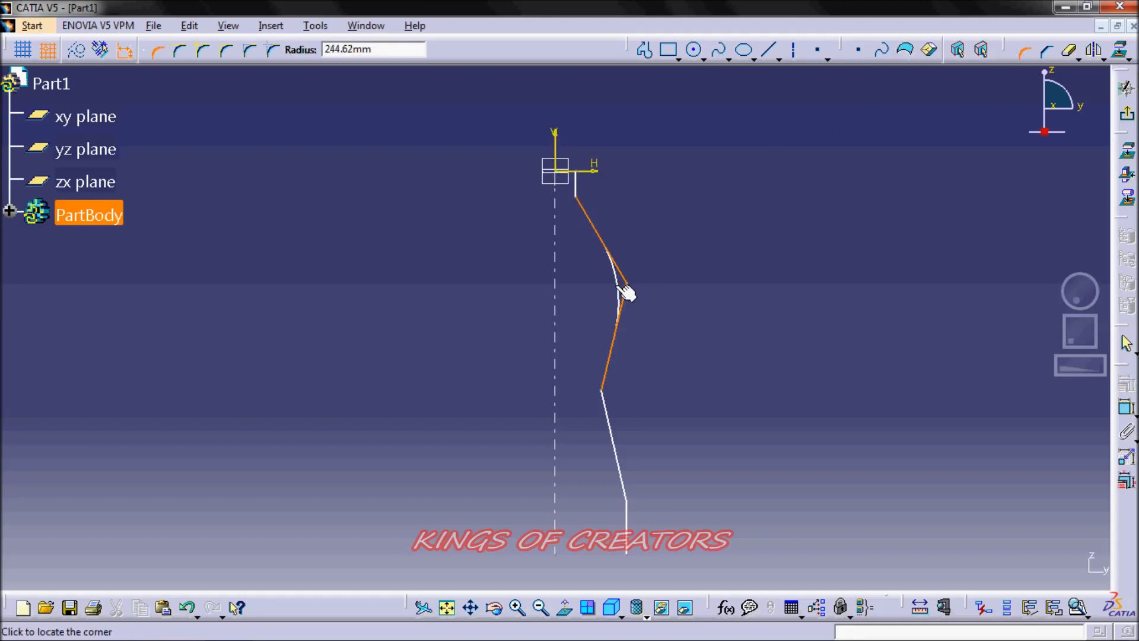
left_click(628, 291)
left_click(612, 437)
left_click(611, 373)
left_click(617, 389)
left_click(621, 515)
left_click(624, 505)
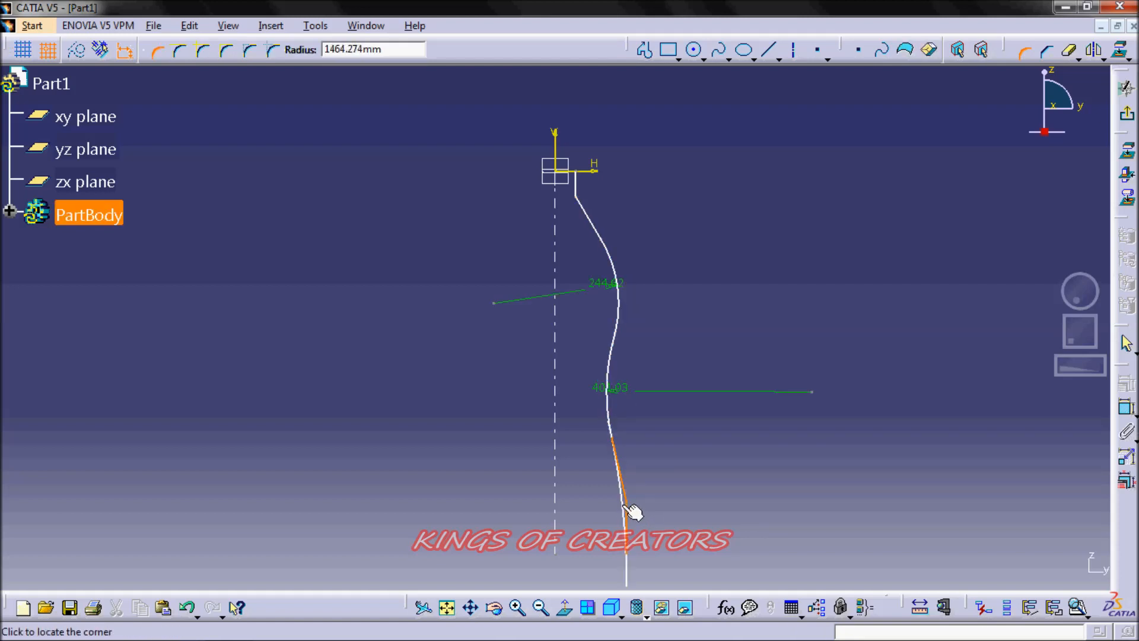
left_click(632, 509)
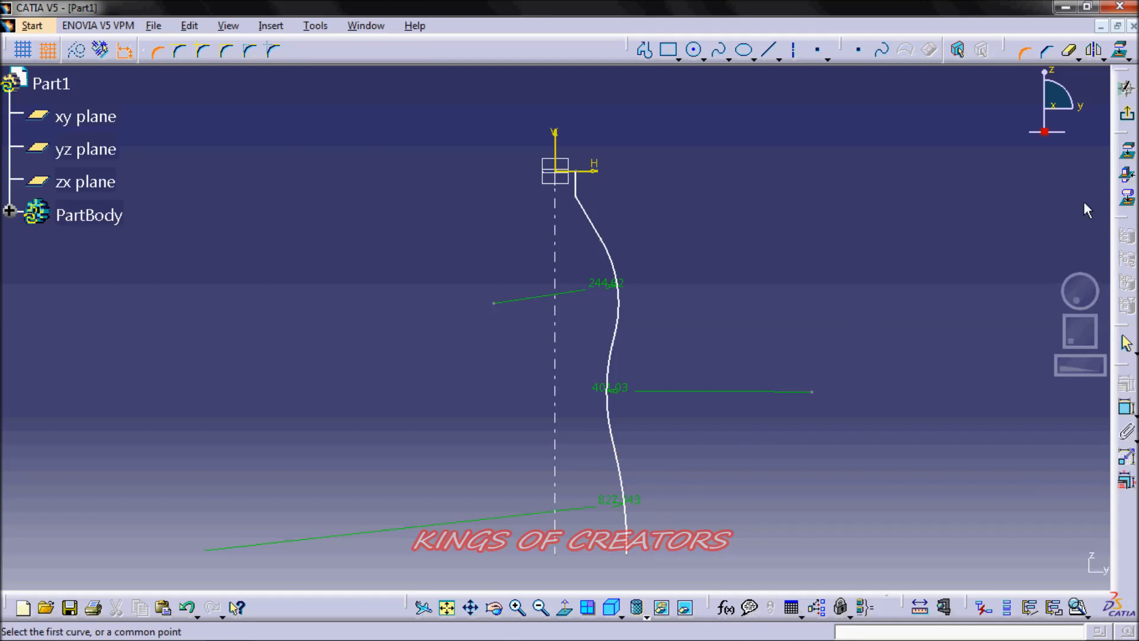
left_click(1127, 89)
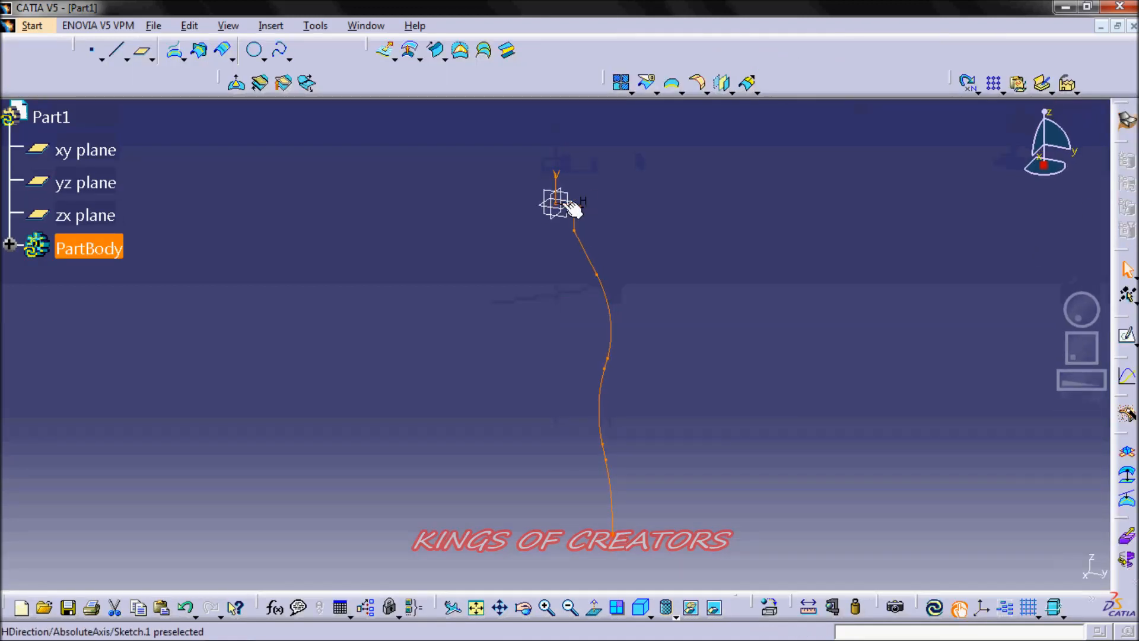
Step: Revolve the bottle profile 360 degrees about the sketch axis as a surface
left_click(395, 59)
left_click(420, 111)
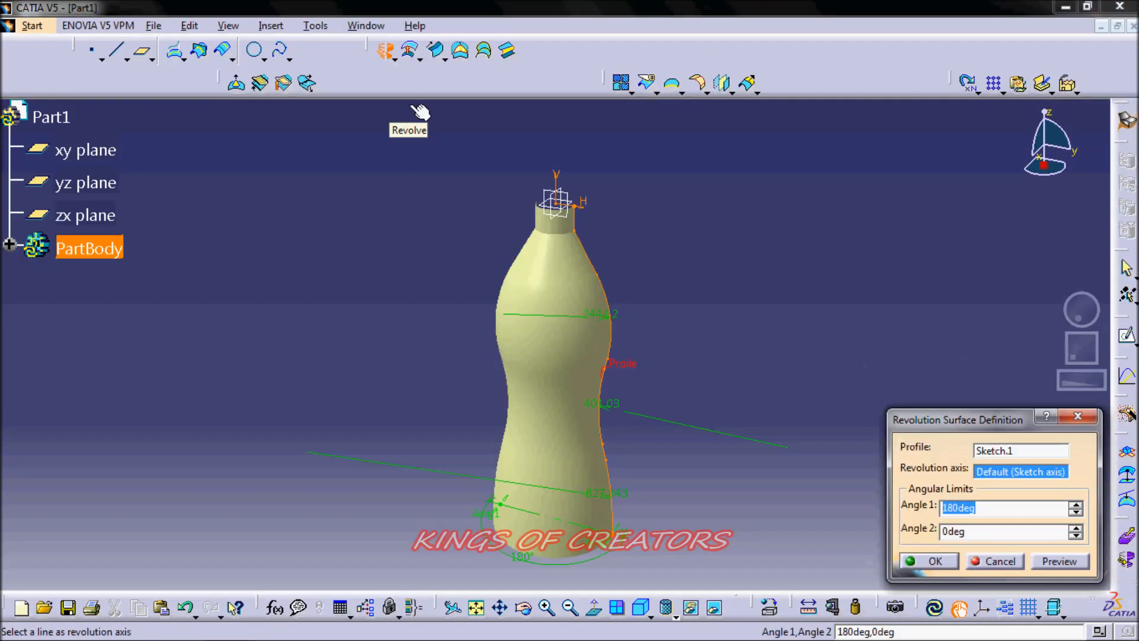
type("360")
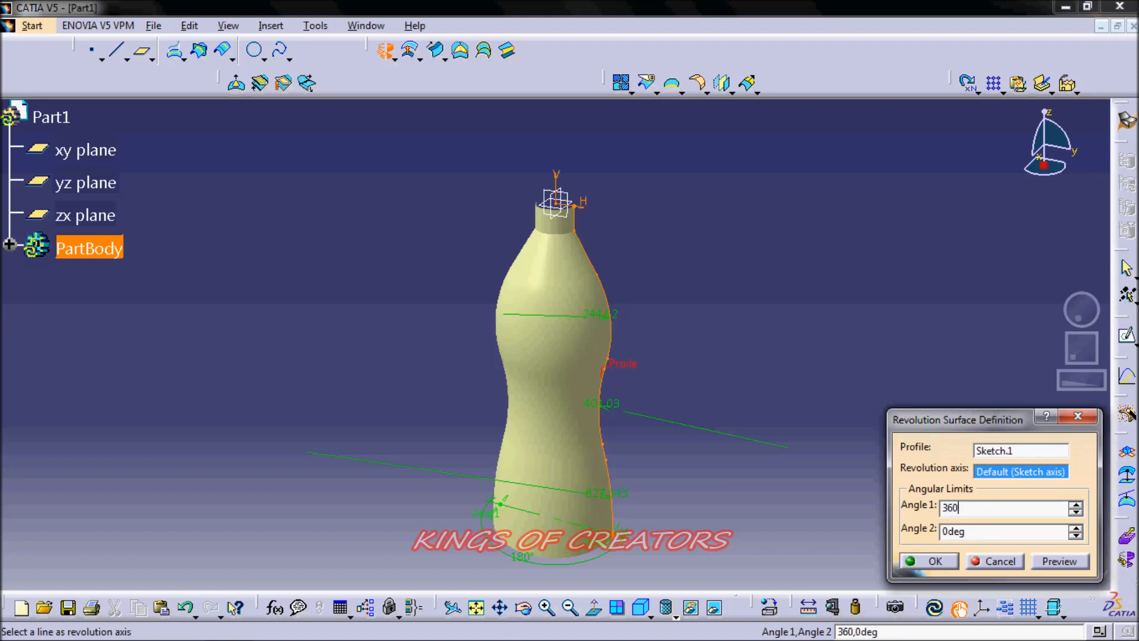
left_click(924, 562)
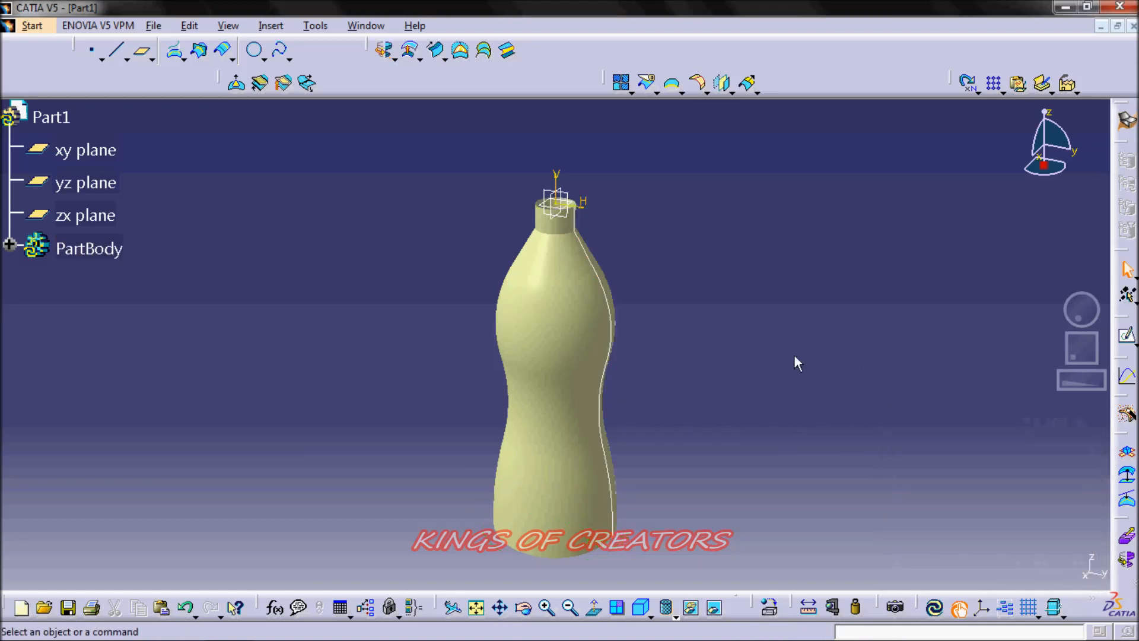
mouse_move(1090, 315)
middle_mouse_down()
mouse_move(1078, 369)
mouse_move(1071, 229)
mouse_move(870, 246)
mouse_move(1078, 404)
mouse_move(1068, 208)
mouse_move(1025, 285)
mouse_move(1075, 339)
mouse_move(1085, 306)
middle_mouse_up()
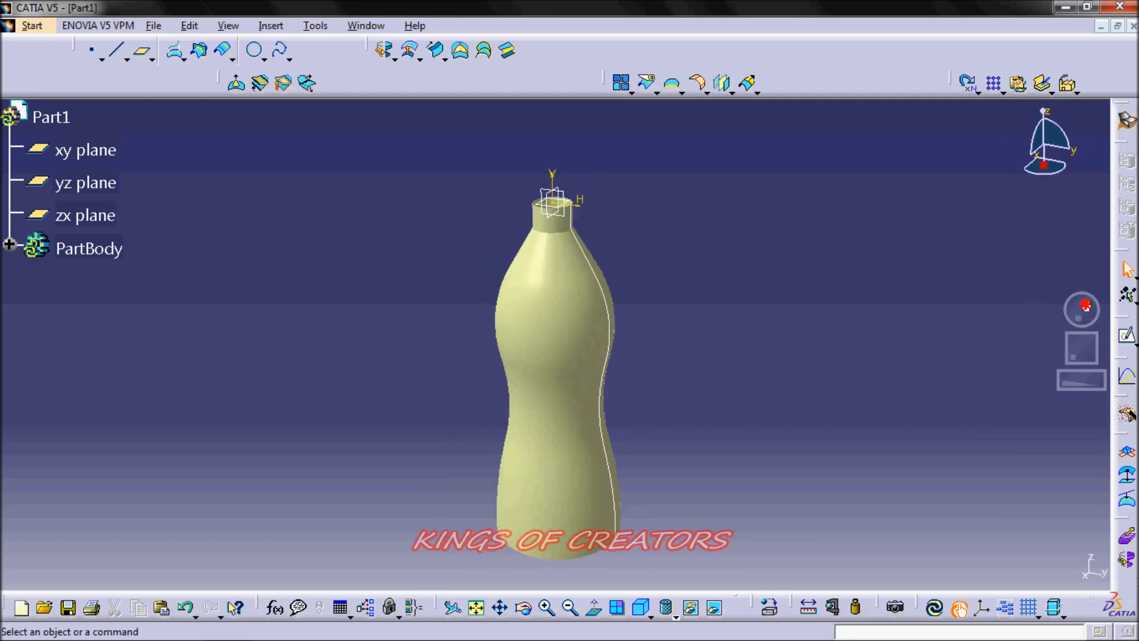
left_click(641, 606)
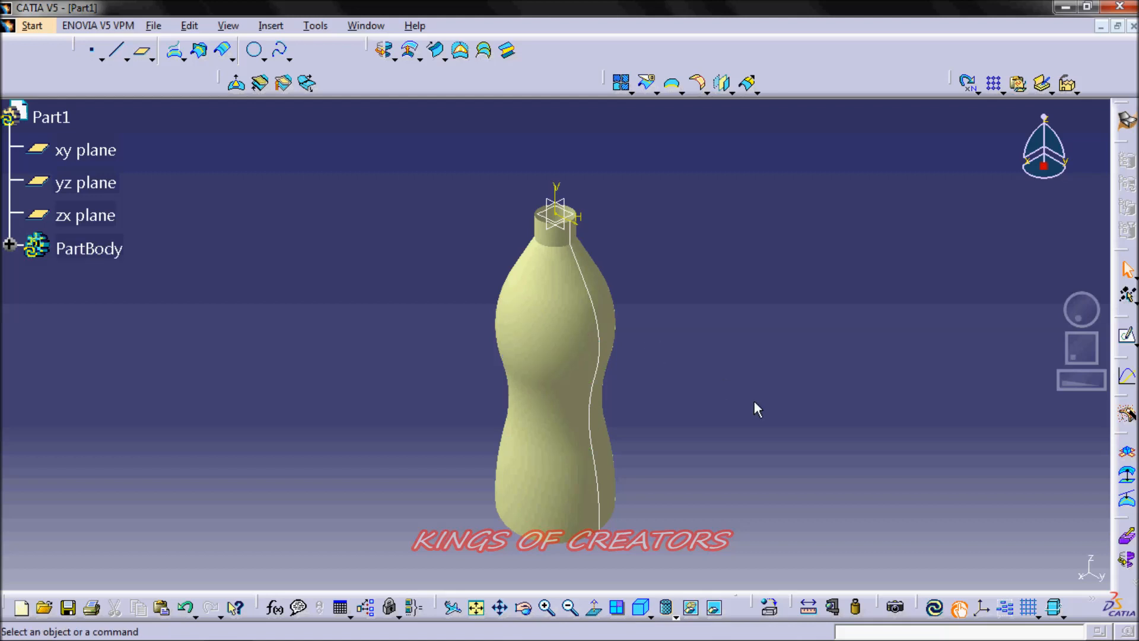
Step: Reopen the profile sketch and extend its lower end about 170 mm down, plus a horizontal base line about 140 mm long toward the axis
double_click(595, 485)
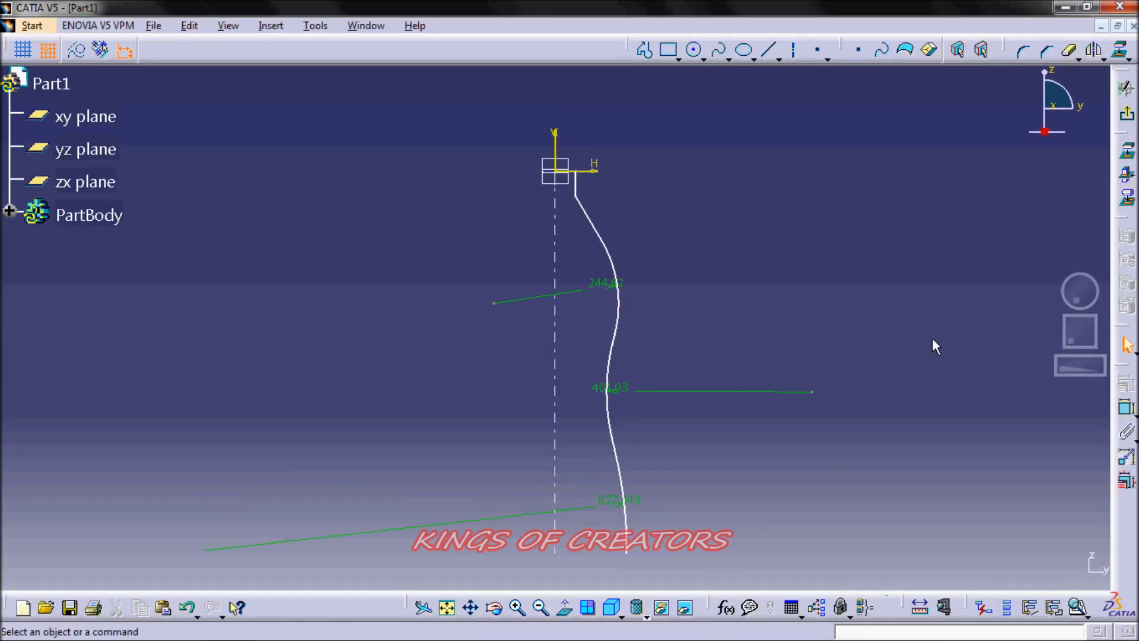
left_click_drag(1076, 331, 1076, 325)
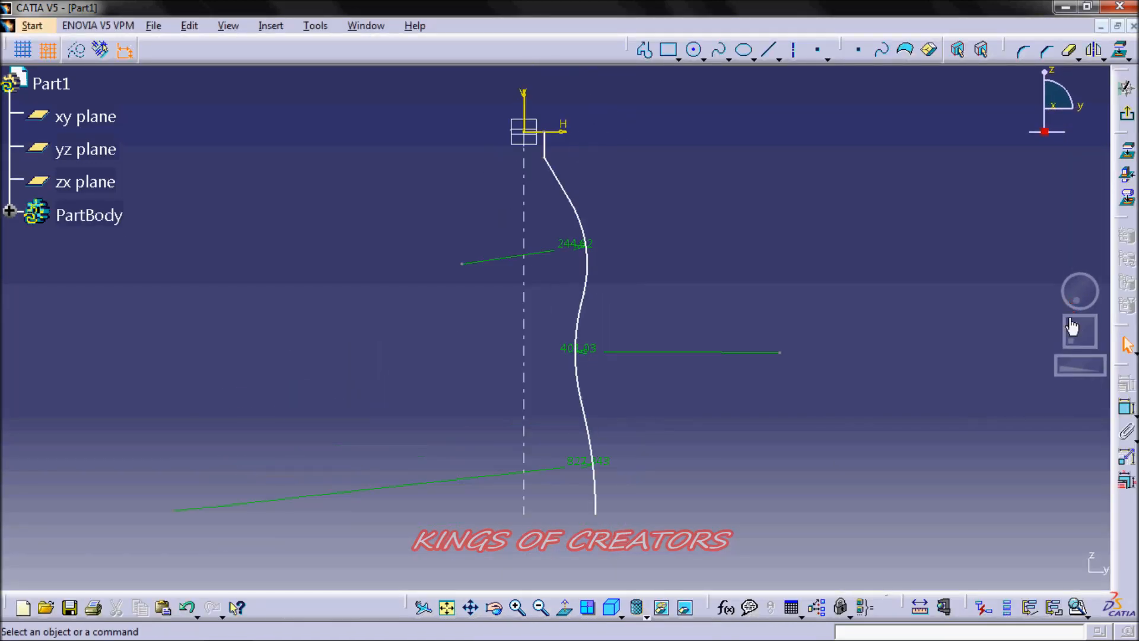
left_click(645, 50)
left_click(595, 514)
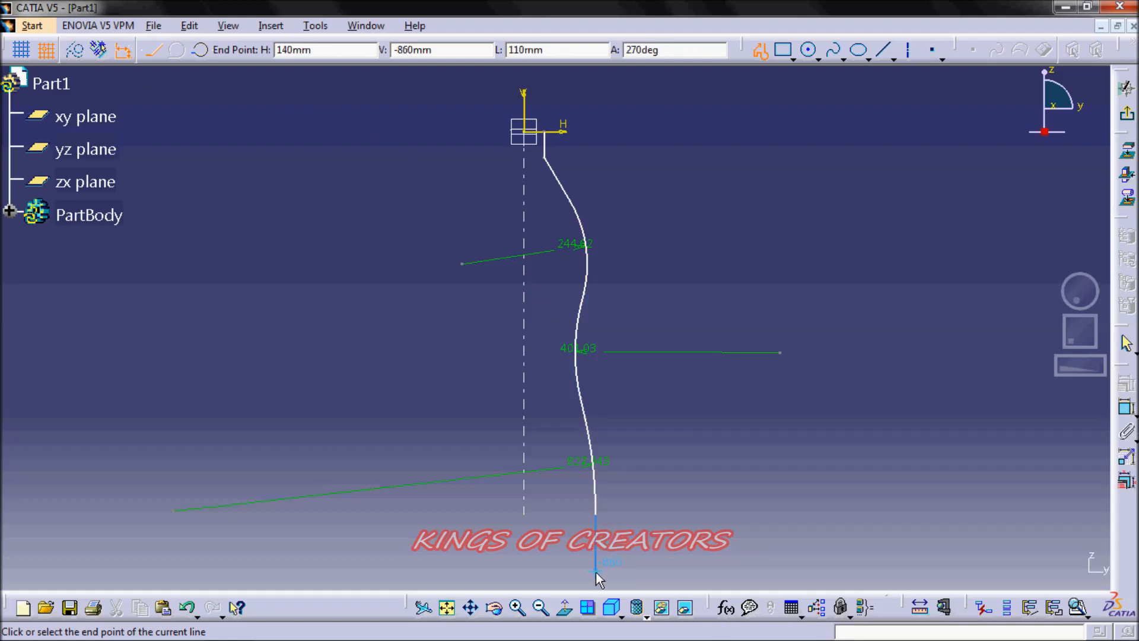
left_click(596, 570)
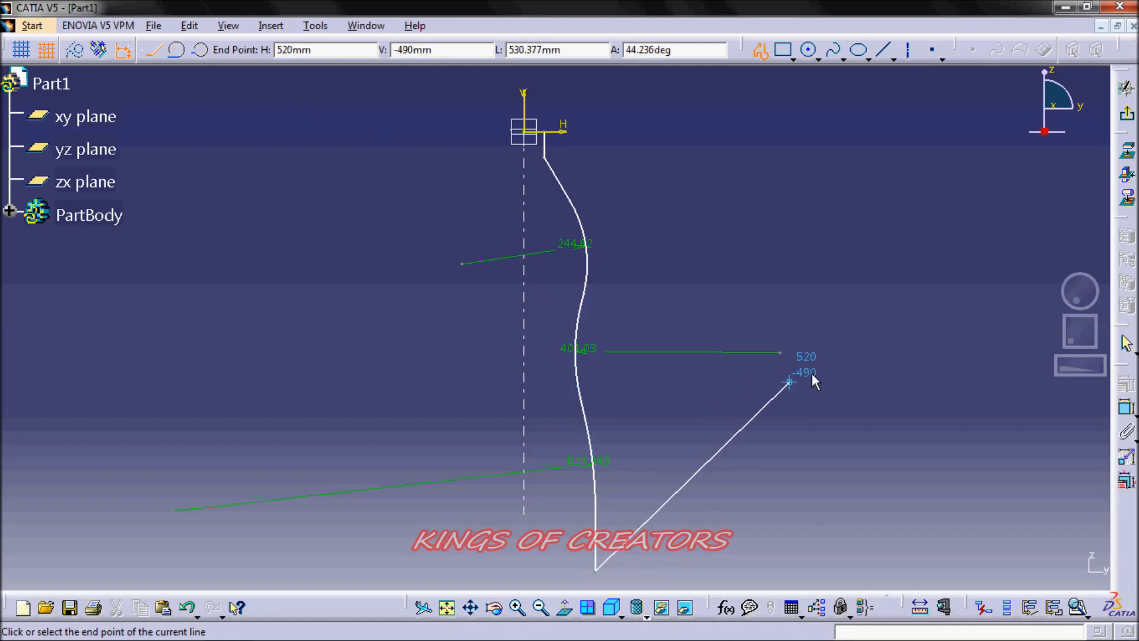
middle_click_drag(1068, 354, 1084, 119)
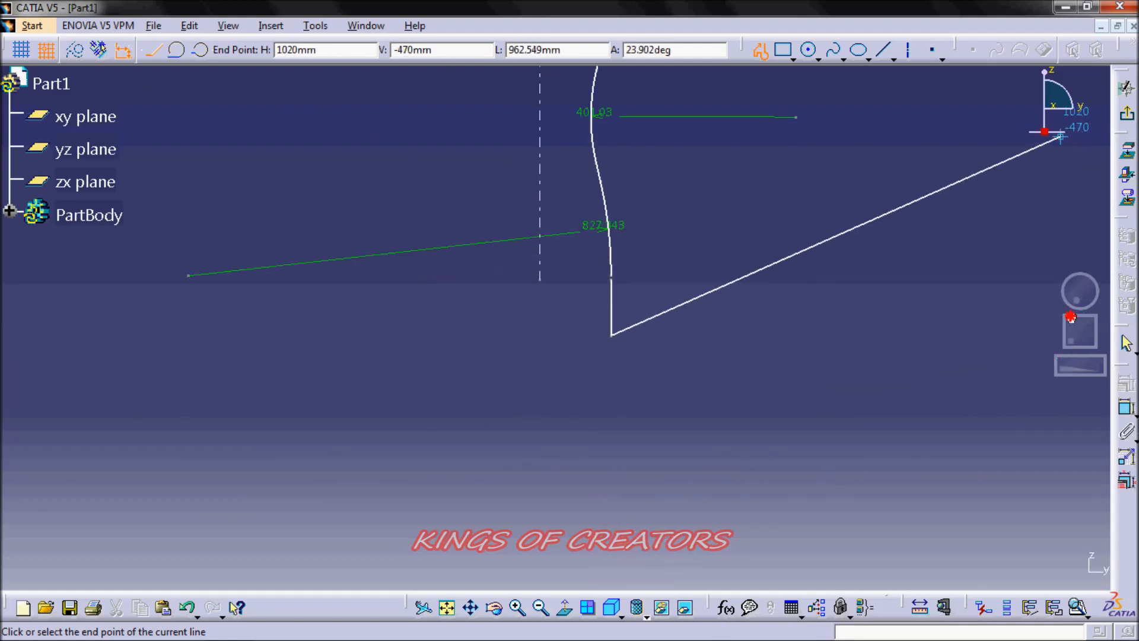
left_click(610, 369)
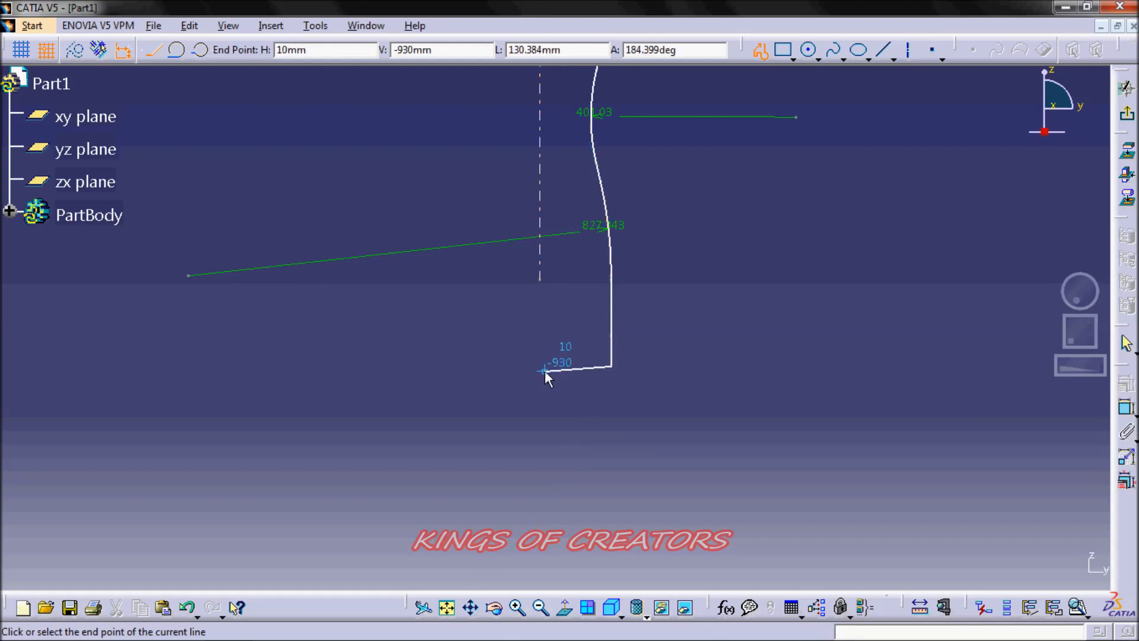
left_click(539, 367)
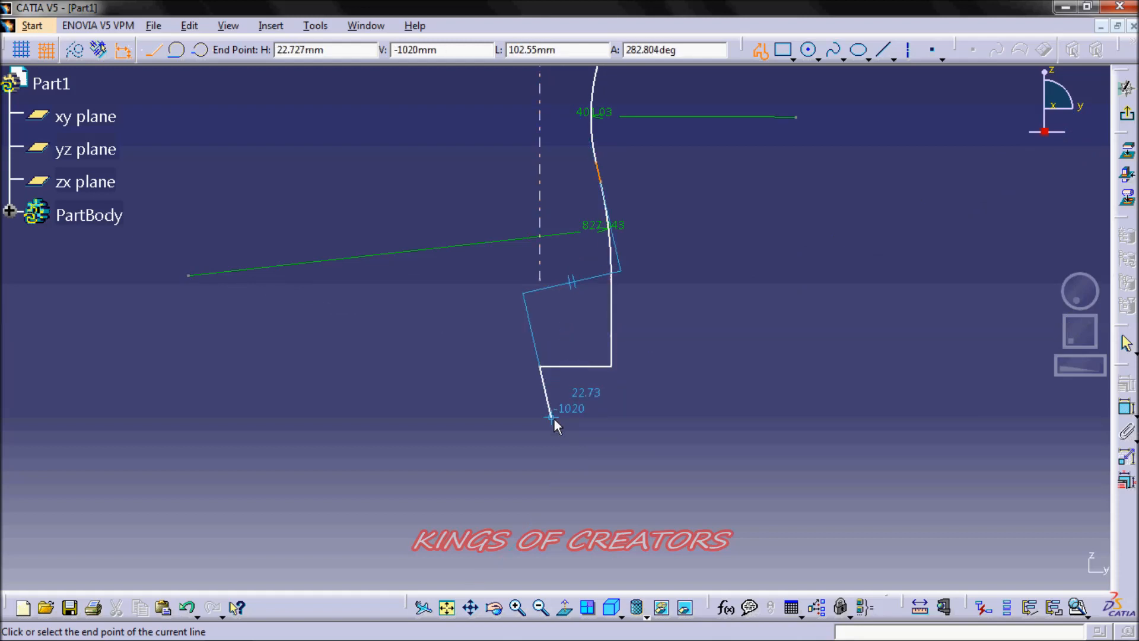
key("Escape")
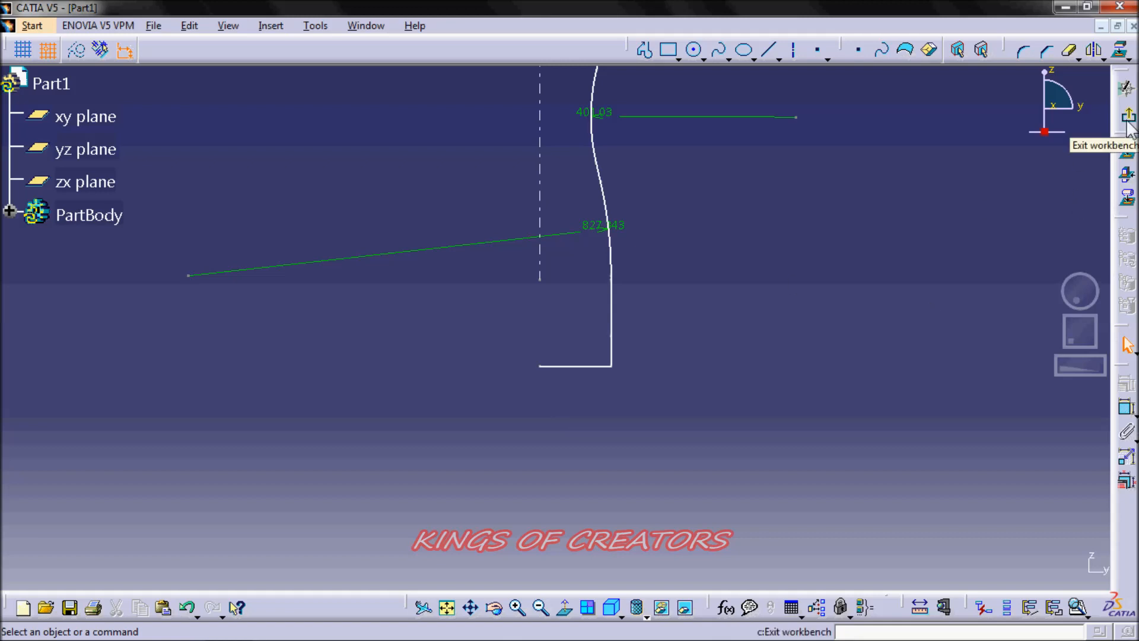
Step: Round the corner between the base line and the vertical side to a radius of about 60 mm and exit the sketch
left_click(1022, 50)
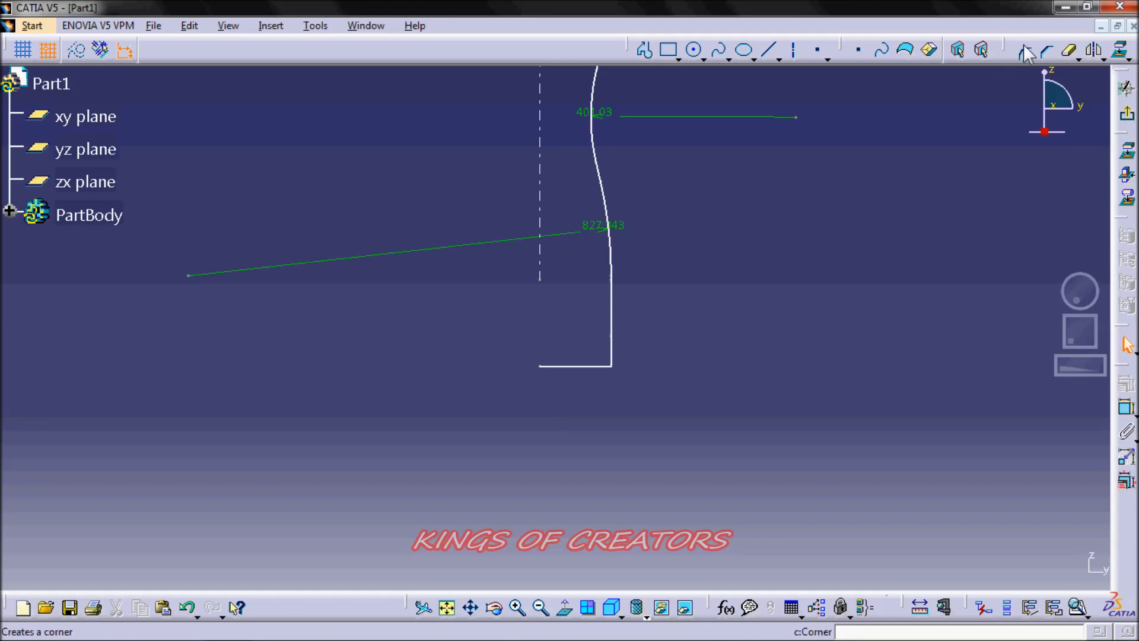
left_click(579, 365)
left_click(612, 350)
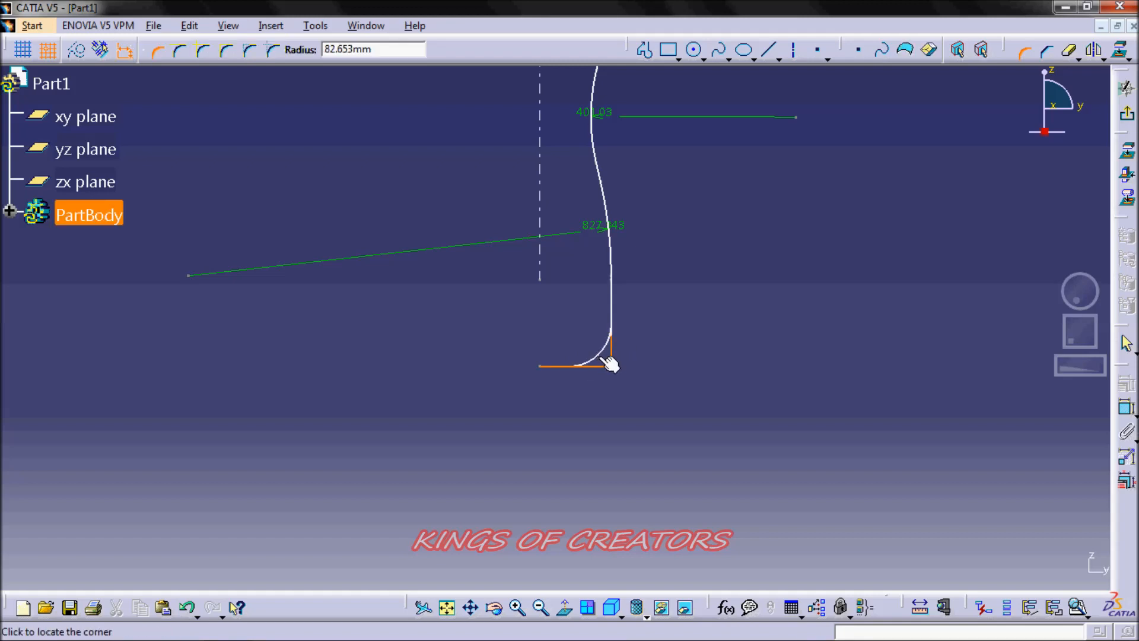
left_click(601, 357)
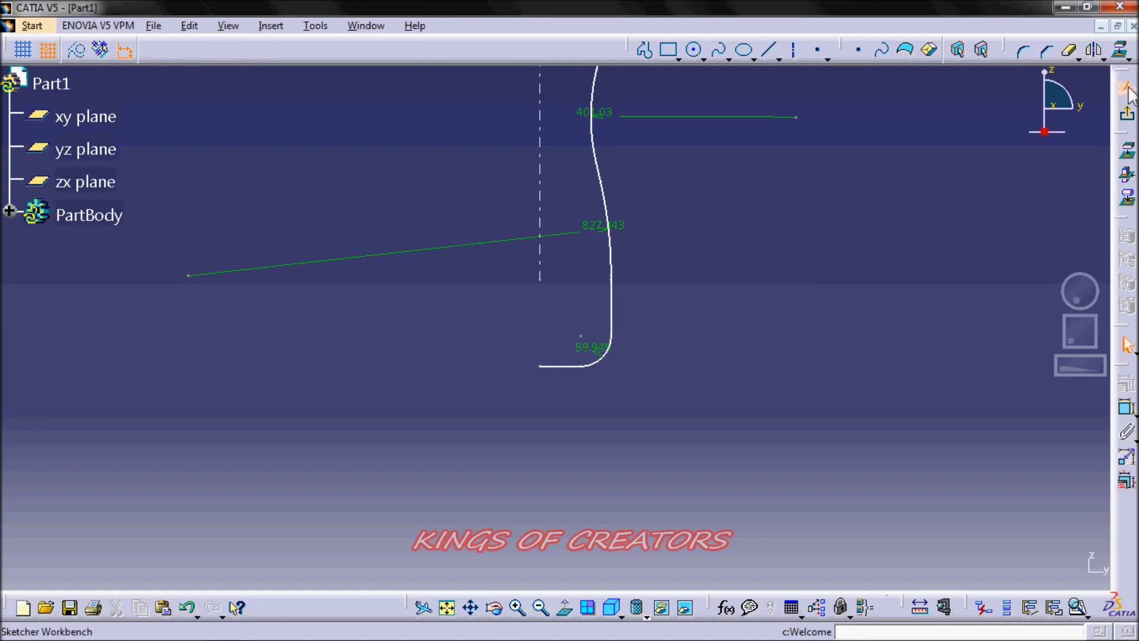
left_click(1126, 89)
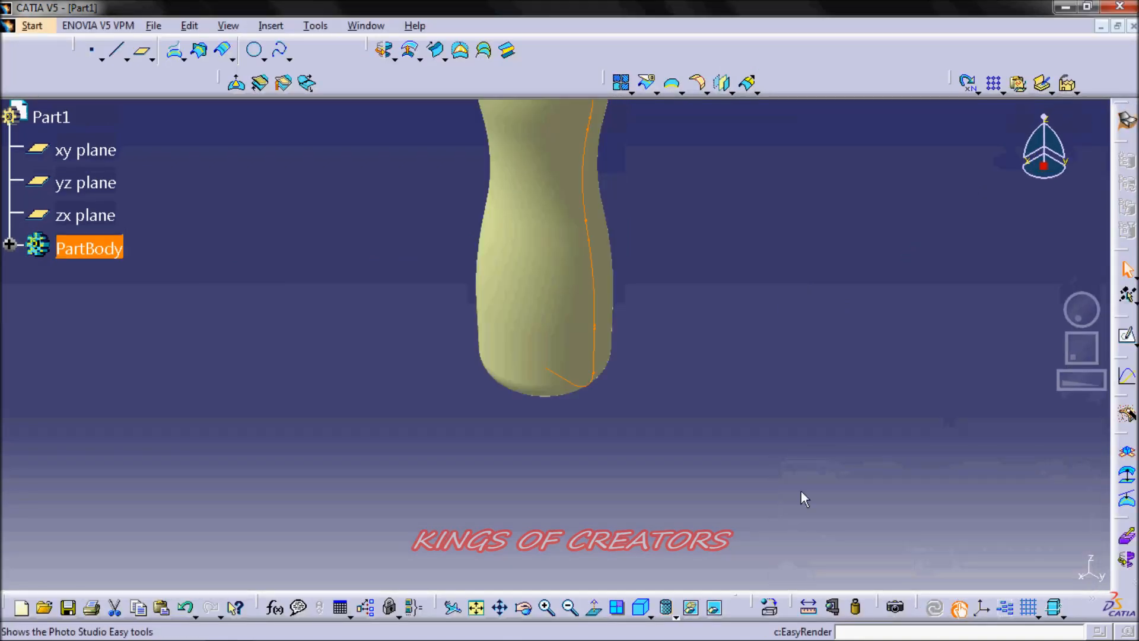
mouse_move(1071, 312)
middle_mouse_down()
mouse_move(1068, 231)
mouse_move(1076, 305)
mouse_move(1007, 305)
mouse_move(1076, 311)
mouse_move(1051, 313)
middle_mouse_up()
left_click(993, 258)
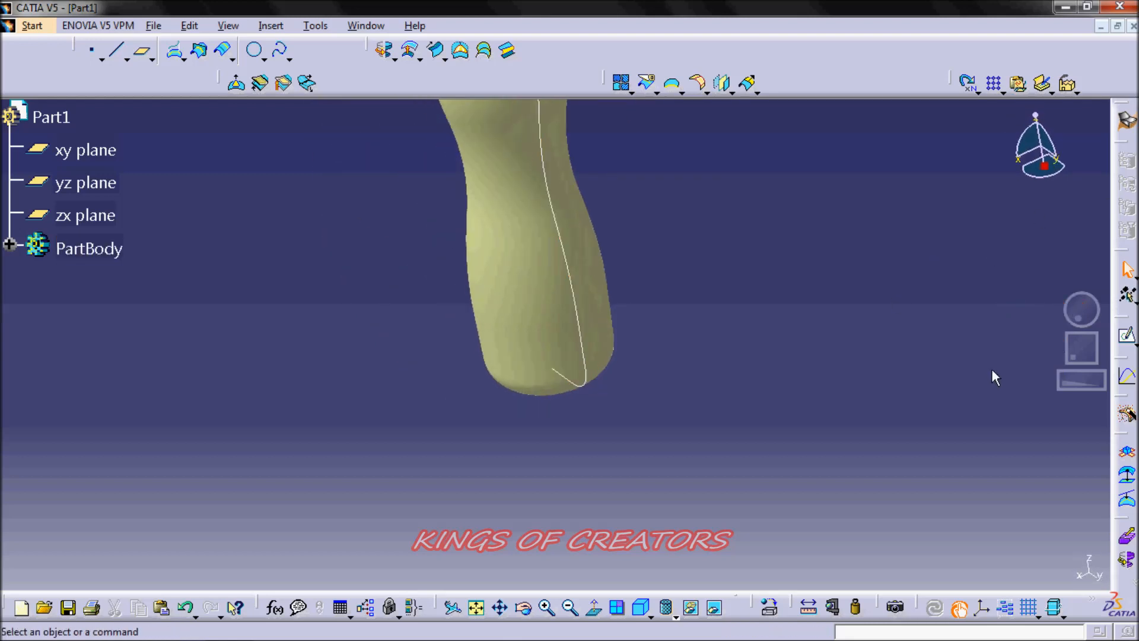
Step: Sketch a three-point spline on the yz plane, arching from the bottle's base through about (70, -880) mm past its side, and exit the sketch
left_click(641, 614)
left_click(639, 607)
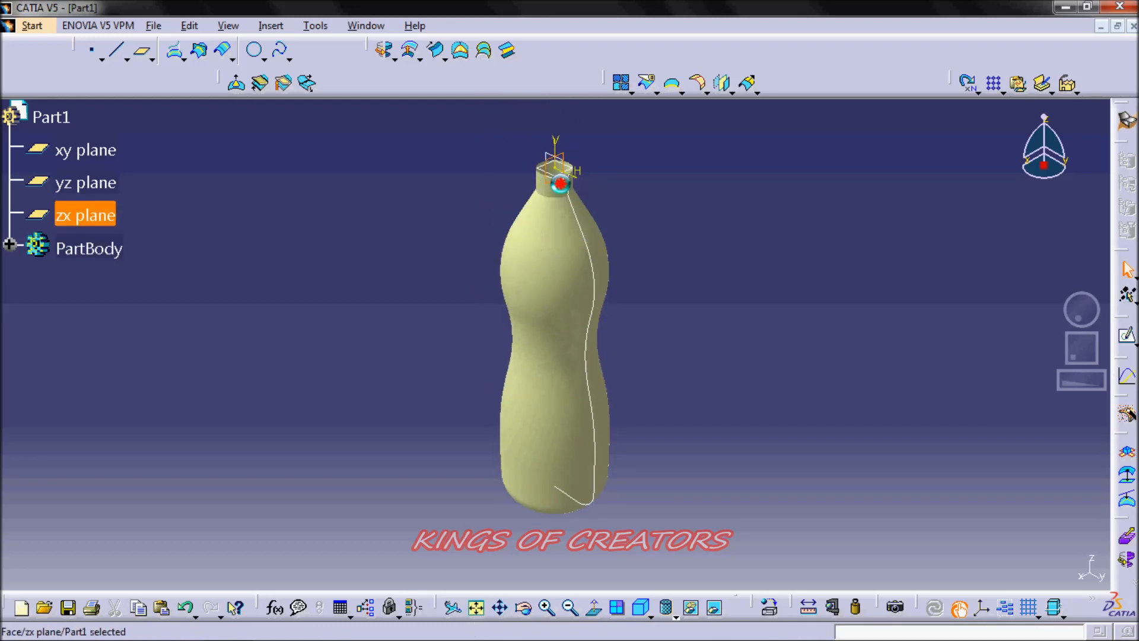
left_click(568, 186)
left_click(1127, 335)
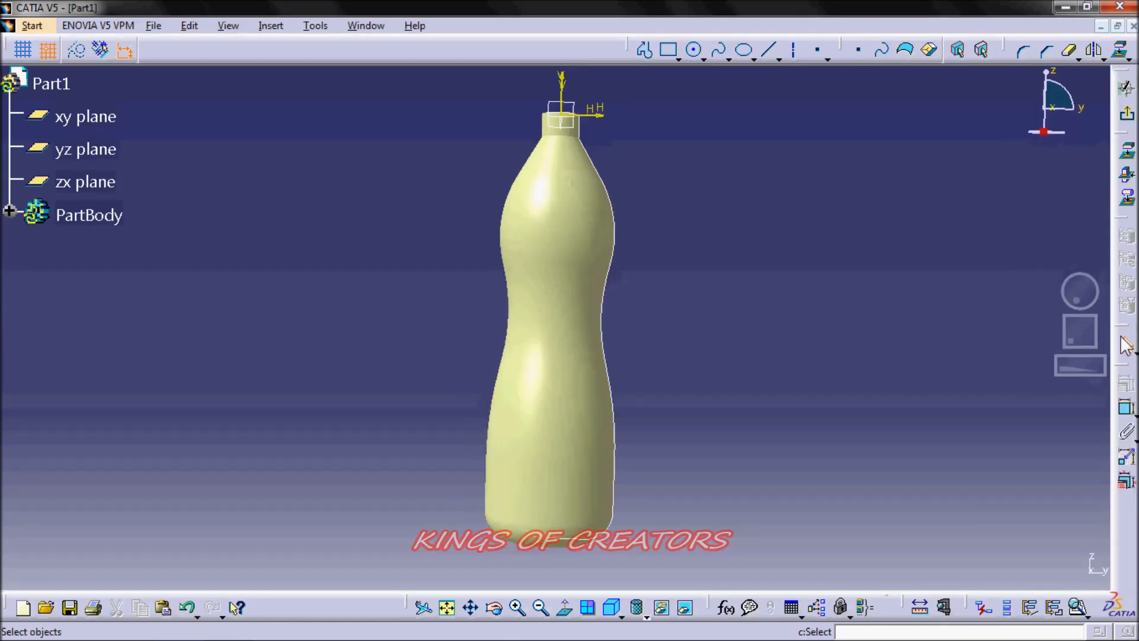
left_click(719, 50)
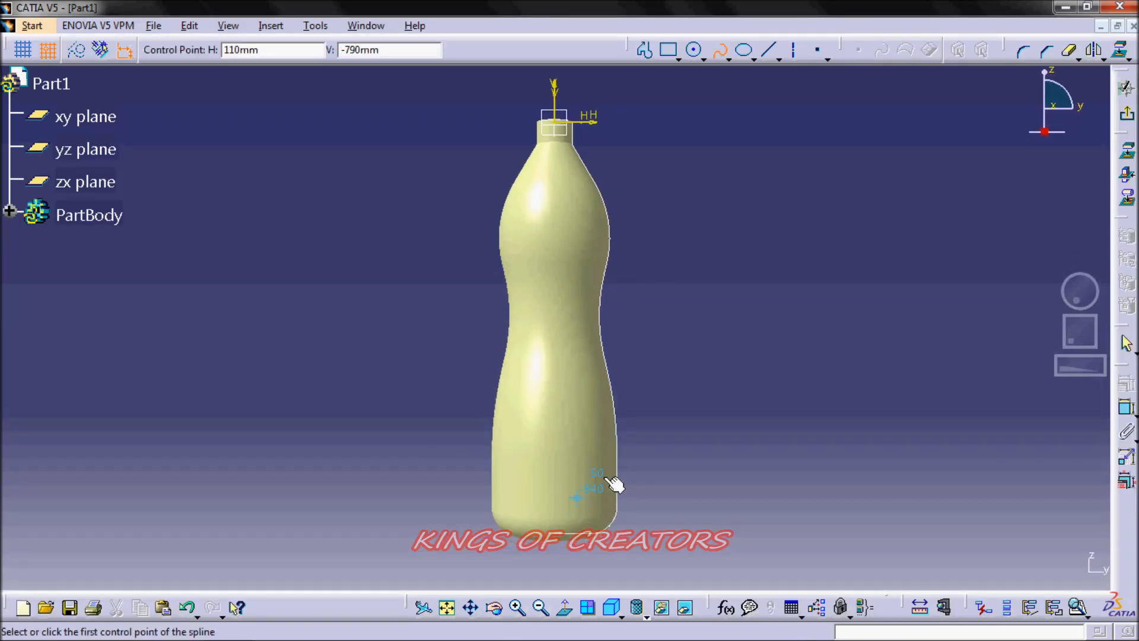
left_click(580, 535)
left_click(586, 516)
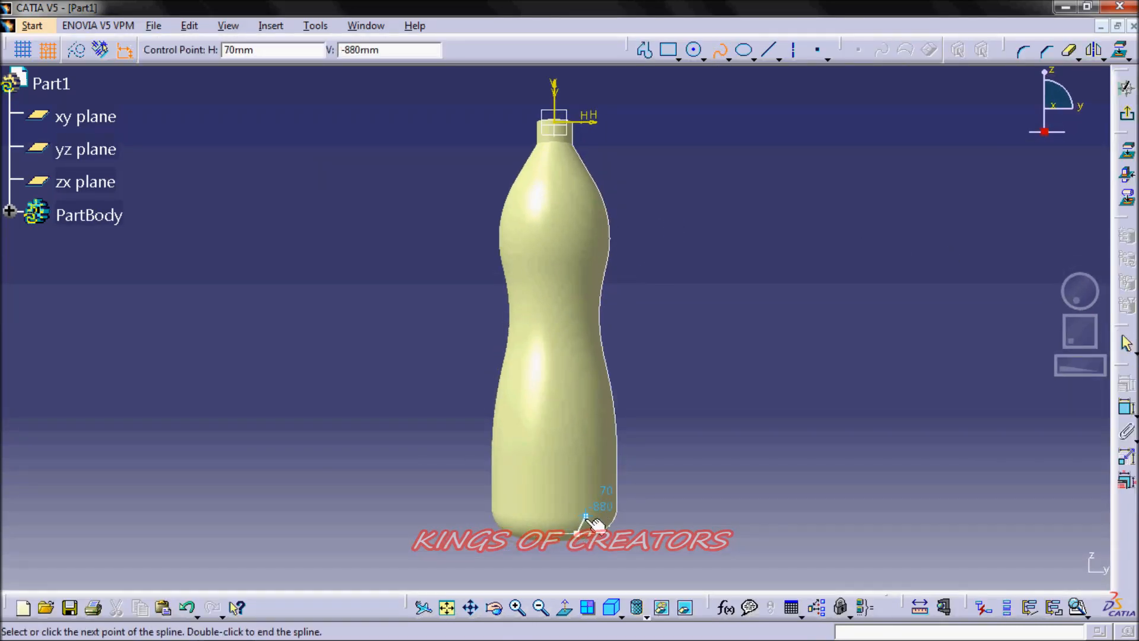
left_click(657, 496)
double_click(738, 487)
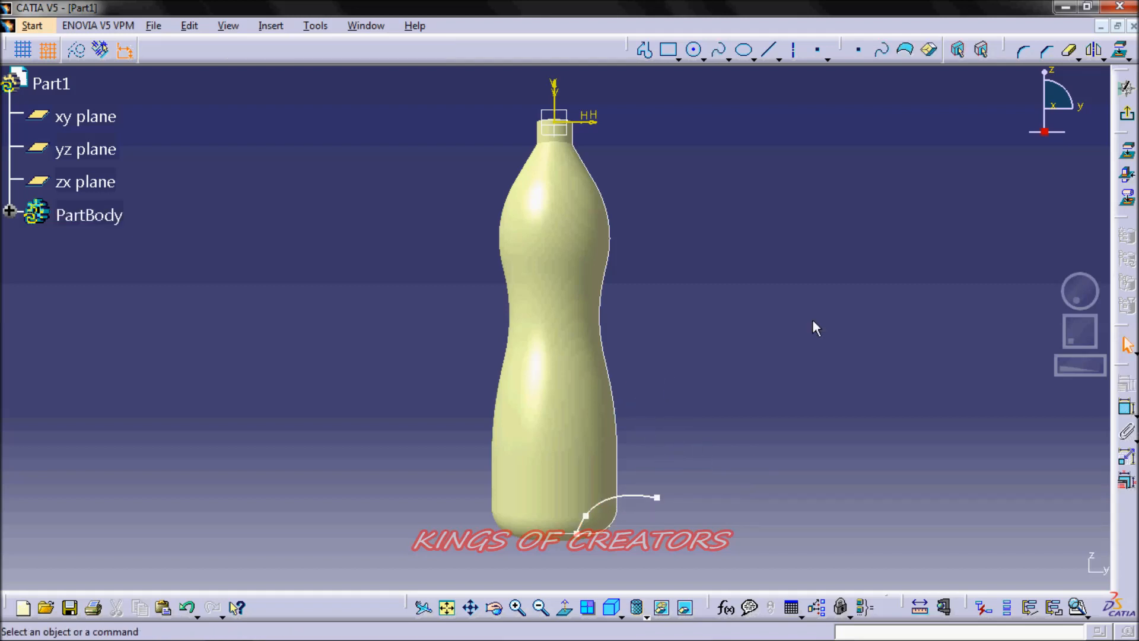
left_click(1126, 113)
Step: Open a sketch on the horizontal plane at the arched spline's start and hide the revolved bottle surface
left_click(1128, 338)
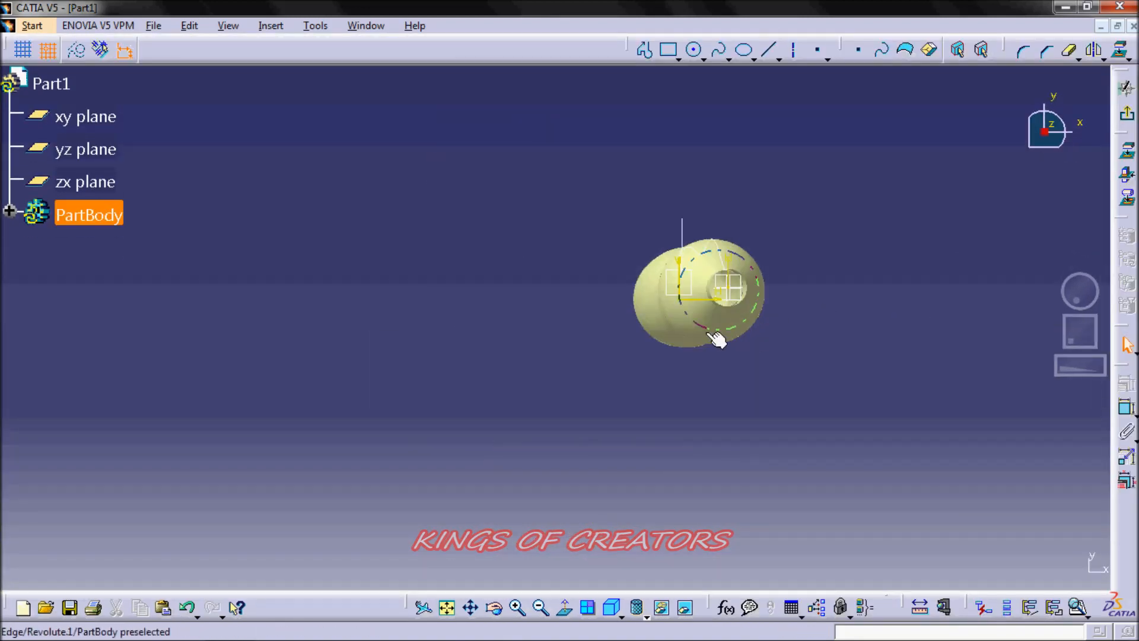
right_click(703, 337)
left_click(729, 387)
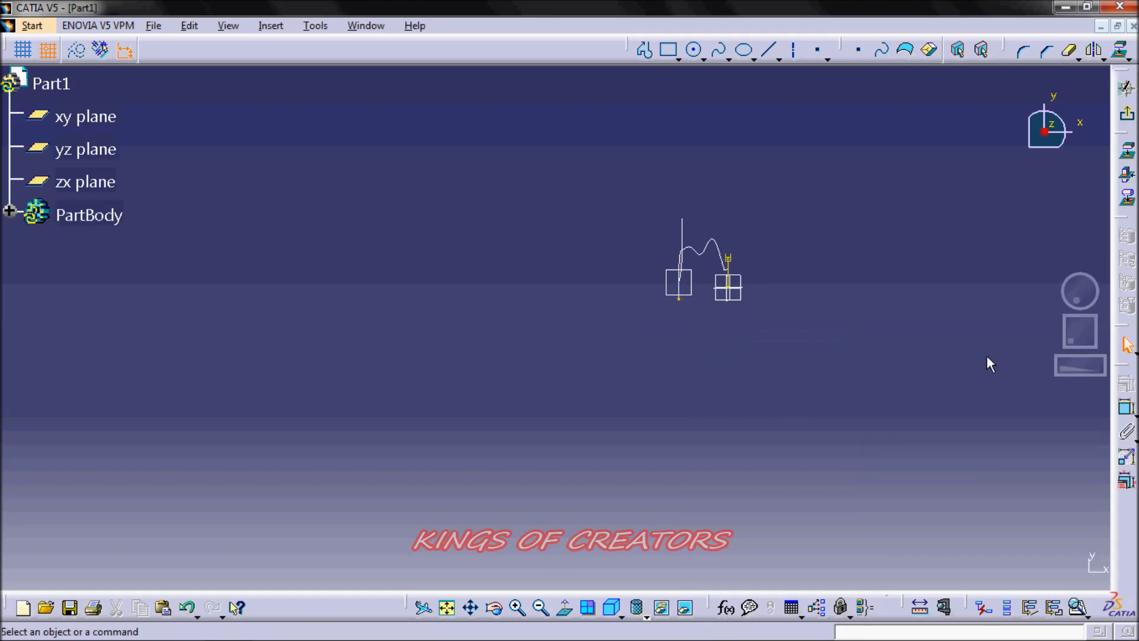
Step: Sketch a symmetric U-shaped three-point spline about 40 mm wide around the arched spline's start and exit the sketch
left_click_drag(1062, 368, 1110, 369)
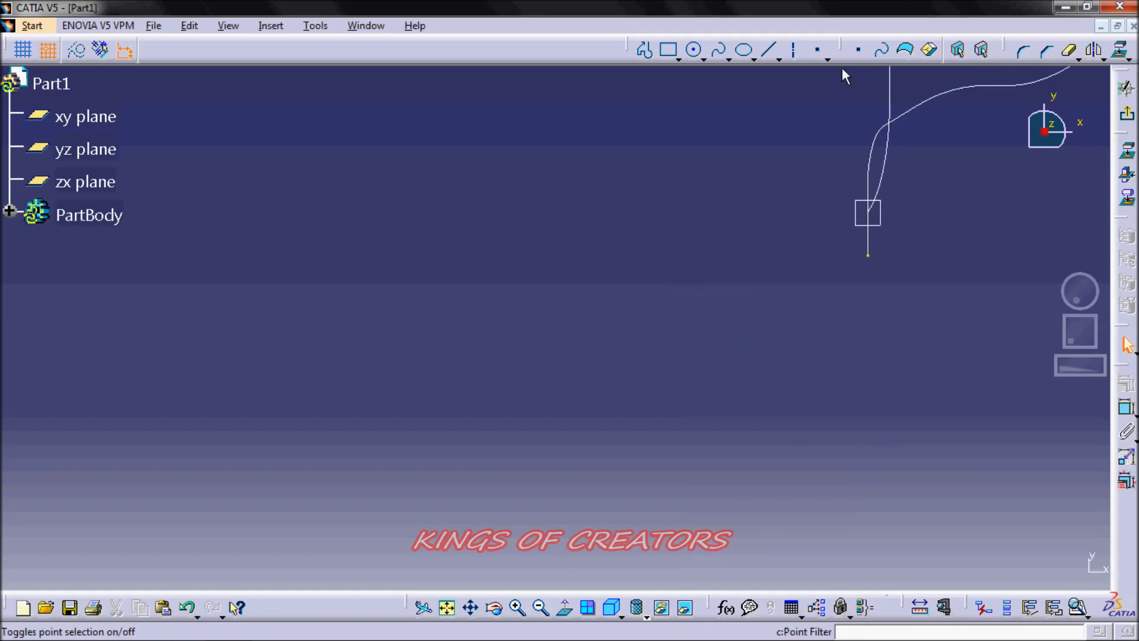
left_click(564, 606)
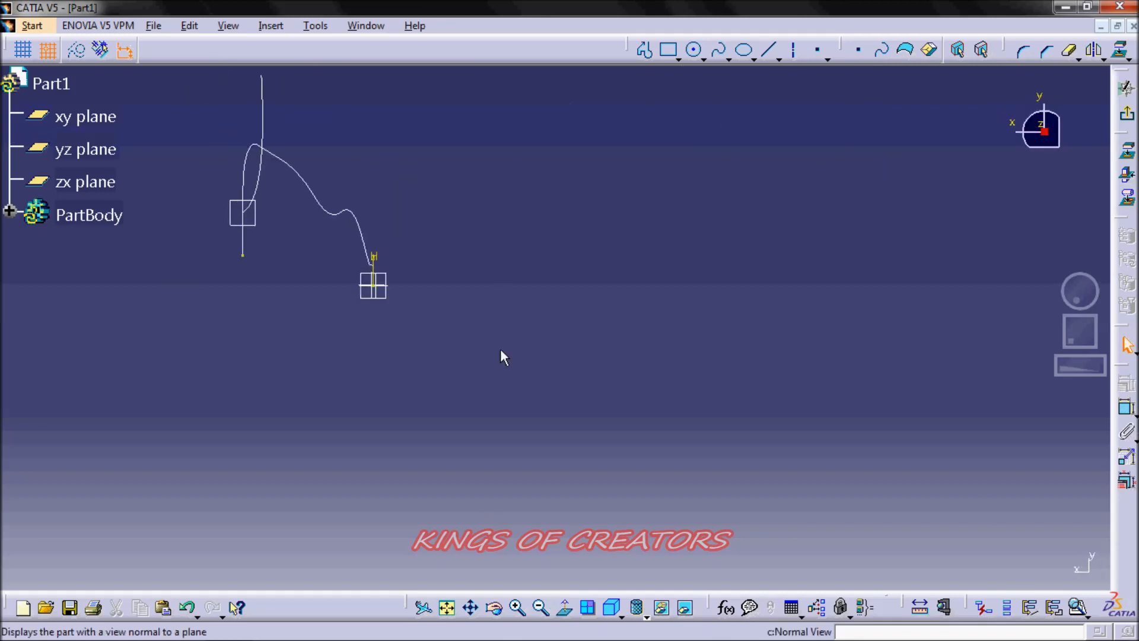
left_click_drag(1086, 336, 1132, 354)
left_click(719, 50)
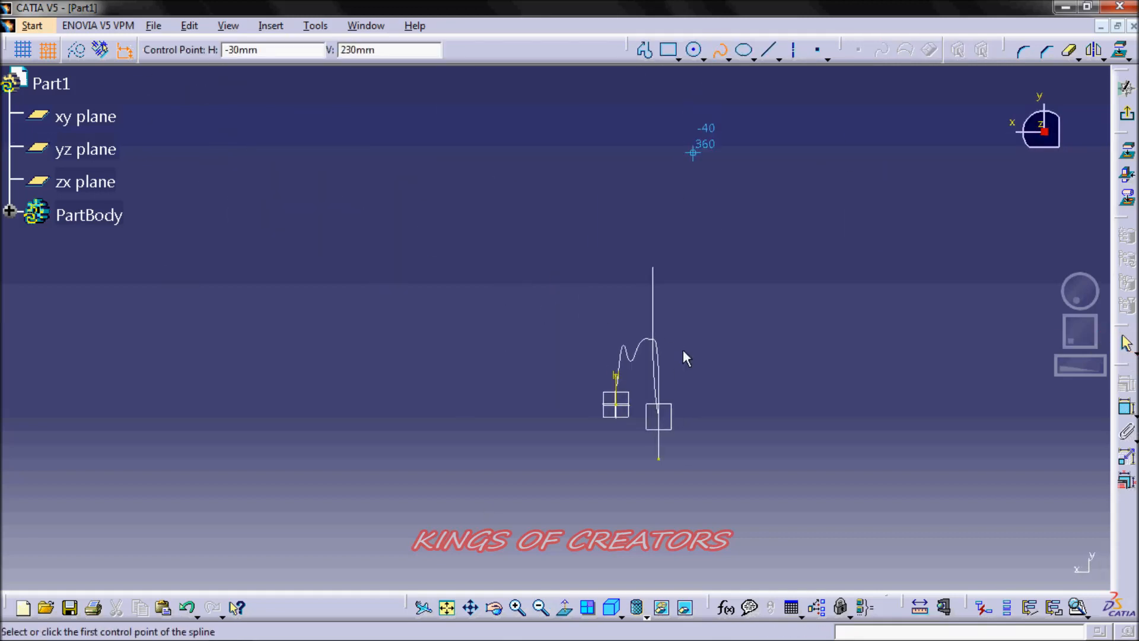
left_click(641, 392)
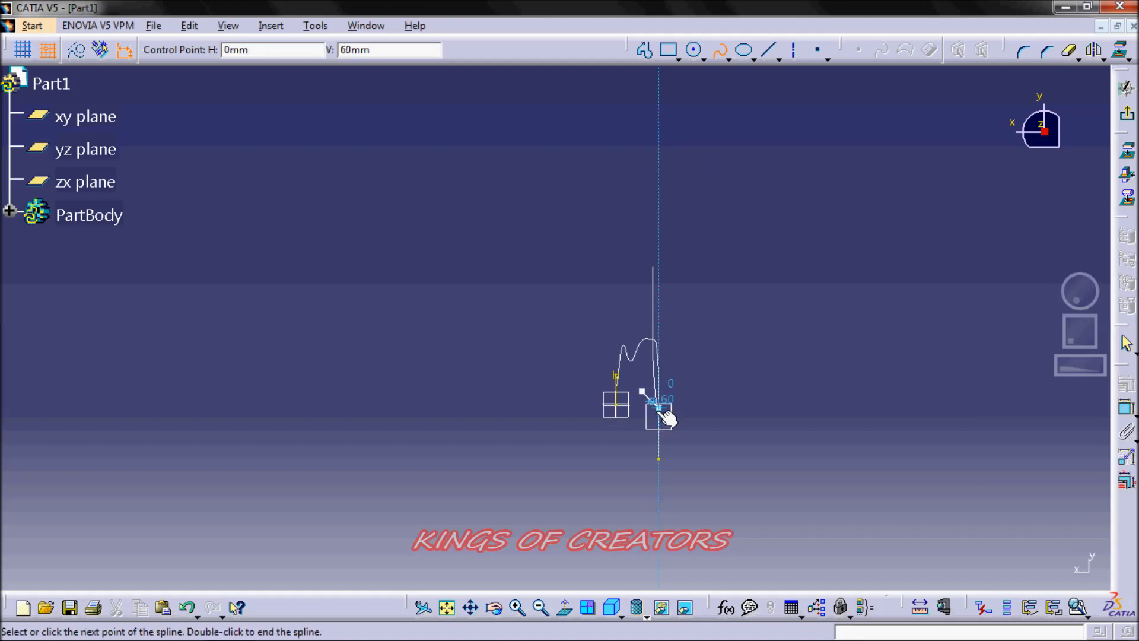
left_click(658, 416)
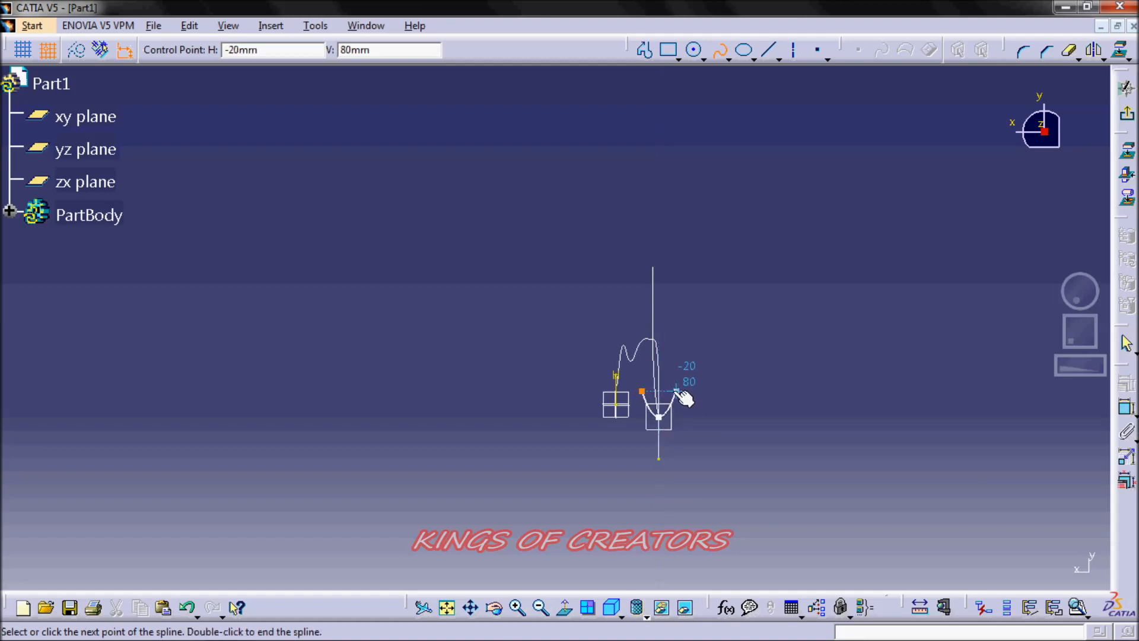
left_click(676, 392)
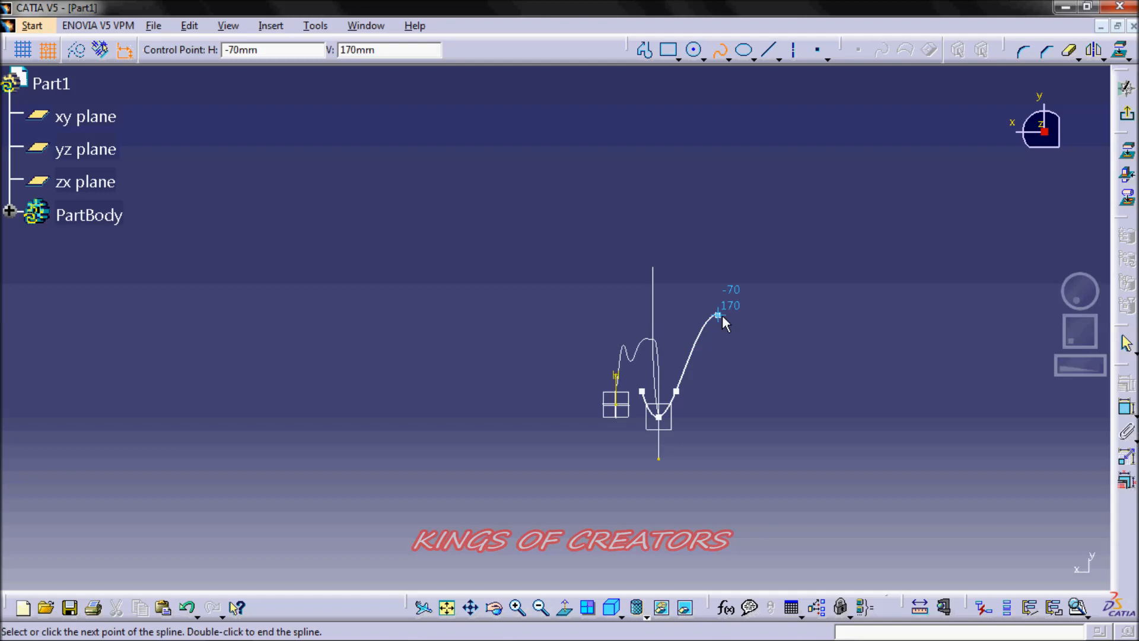
key("Escape")
left_click(1127, 114)
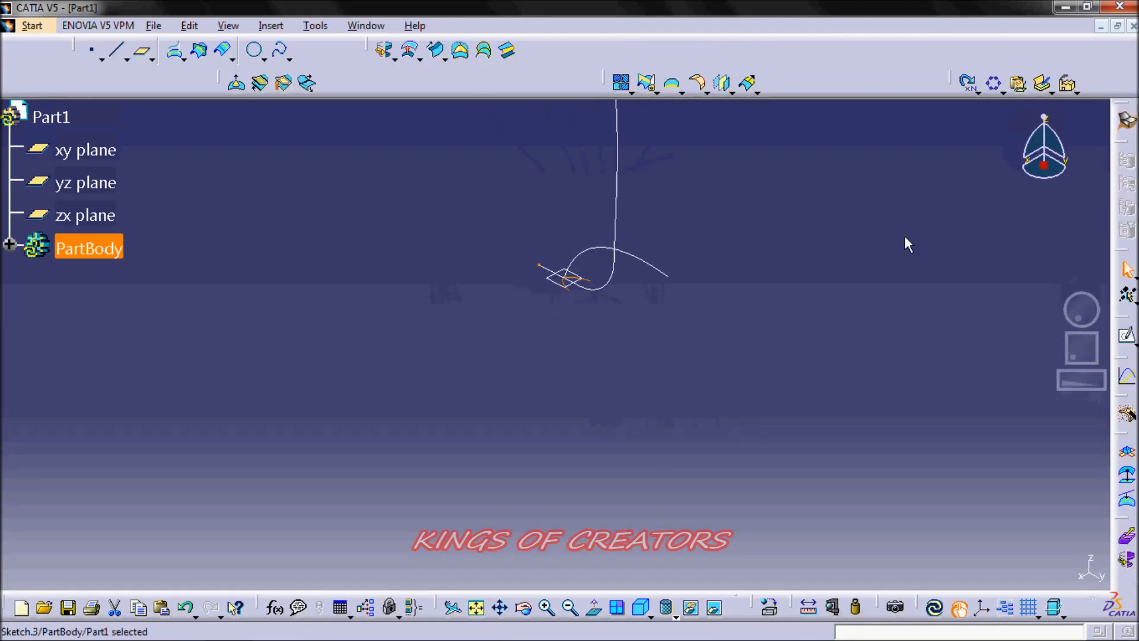
Step: Sweep the U-shaped profile along the arched spline as guide curve, with the default mean plane as reference surface
left_click(438, 51)
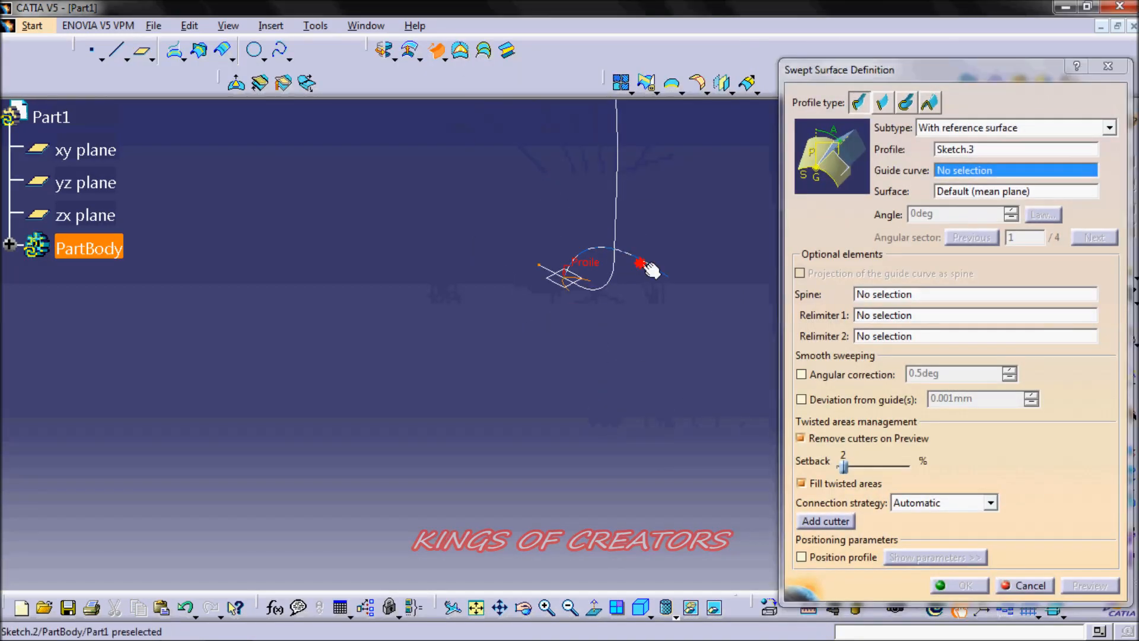
left_click(647, 263)
left_click(964, 586)
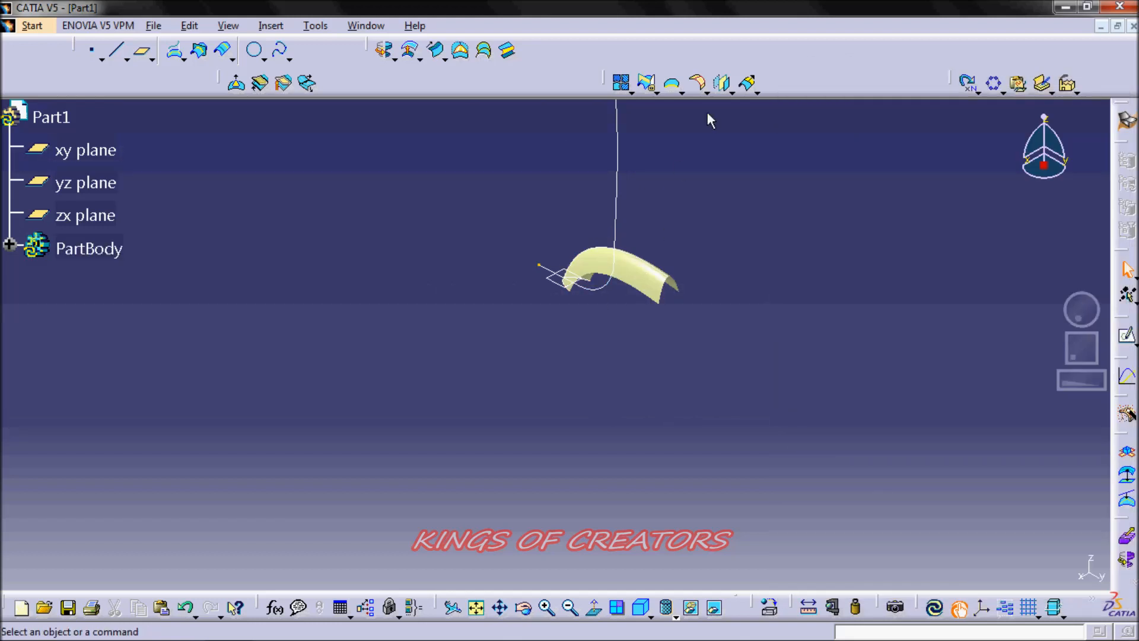
Step: Reopen the U-shaped profile sketch, move its end points outward to a wider and deeper symmetric curve, exit and update the sweep
double_click(592, 285)
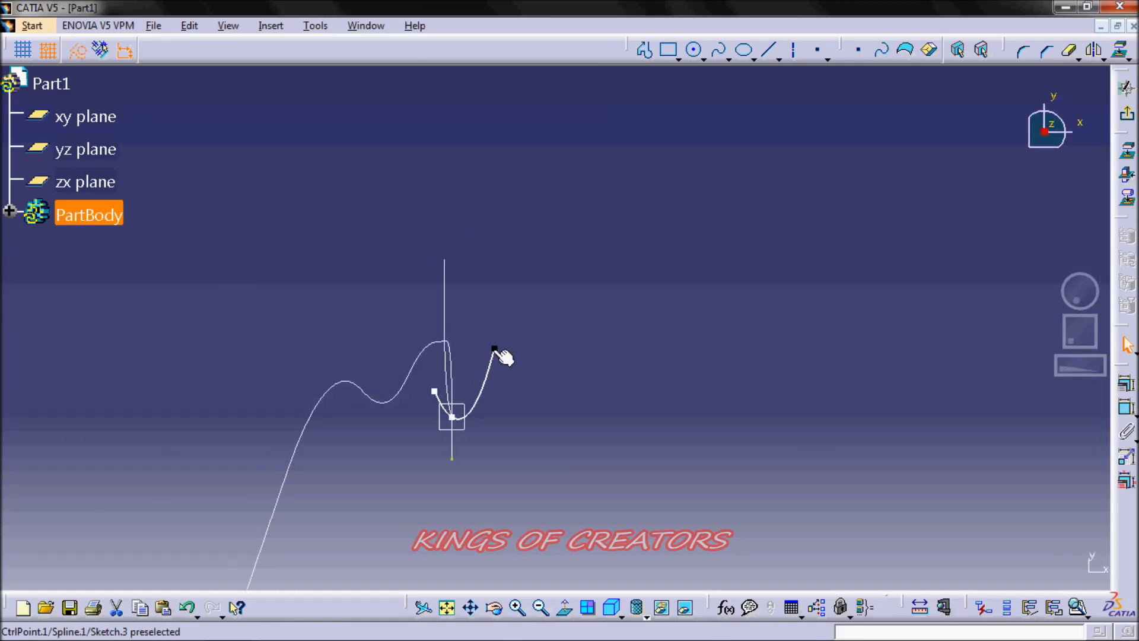
left_click_drag(435, 390, 404, 349)
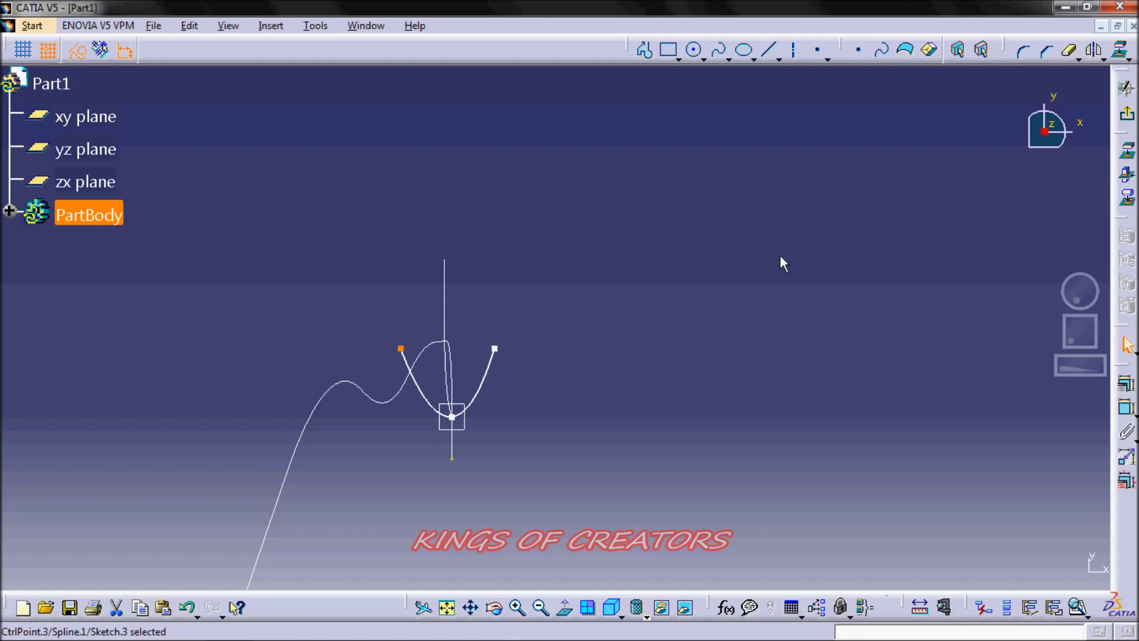
left_click(1127, 113)
left_click(929, 608)
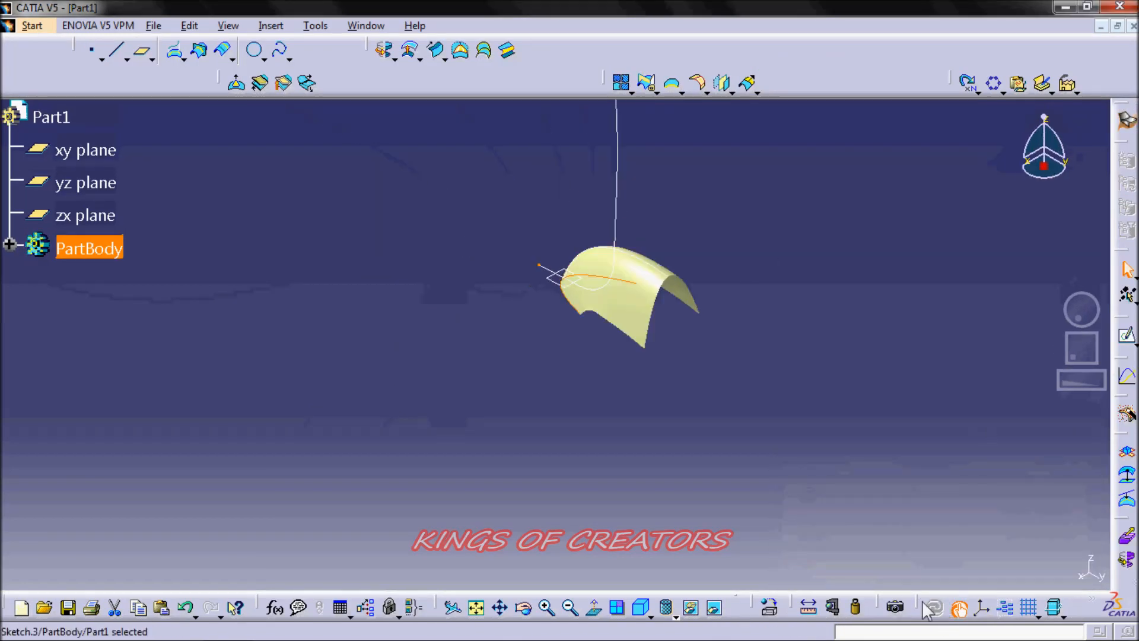
left_click(774, 451)
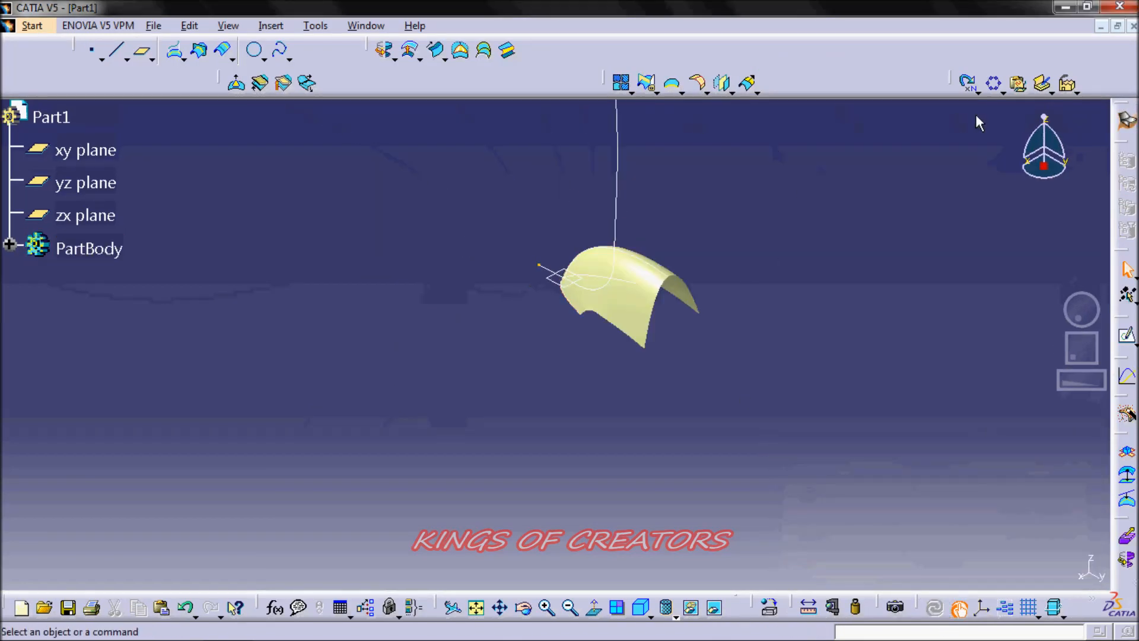
Step: Pattern the swept surface circularly around the absolute vertical axis with 4 instances at 90deg angular spacing
left_click(993, 83)
left_click(651, 301)
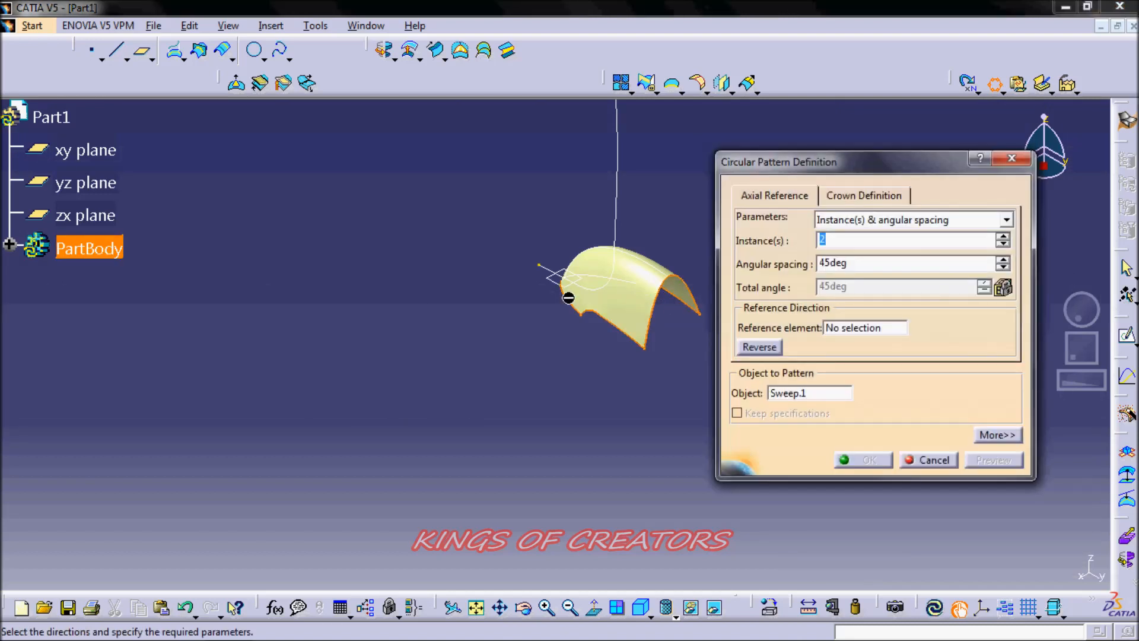
left_click(1003, 237)
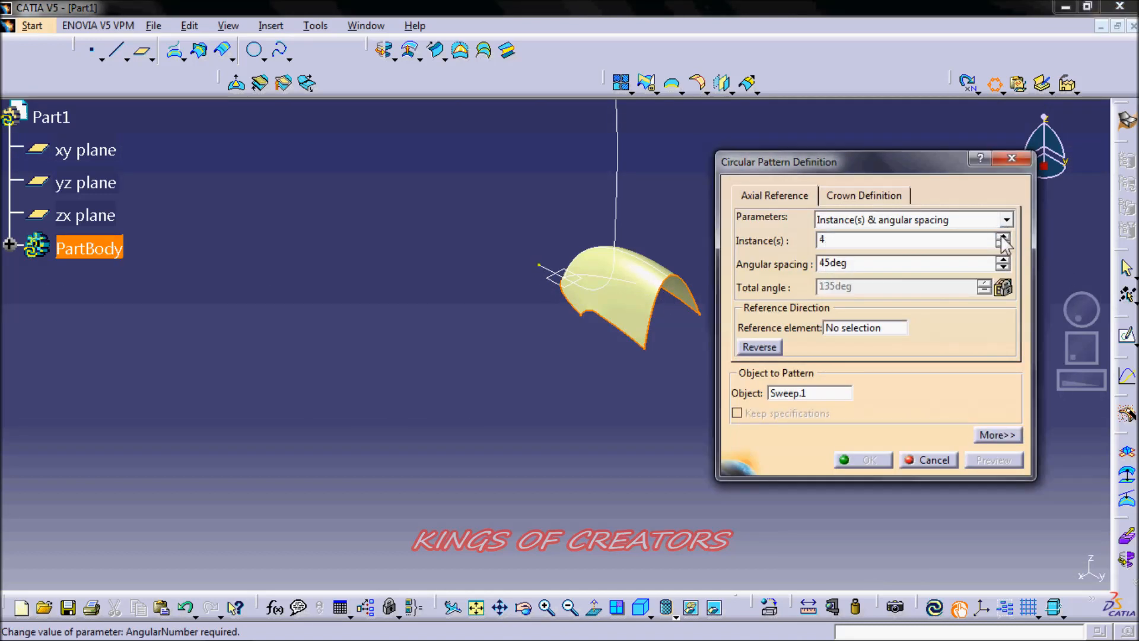
left_click(839, 326)
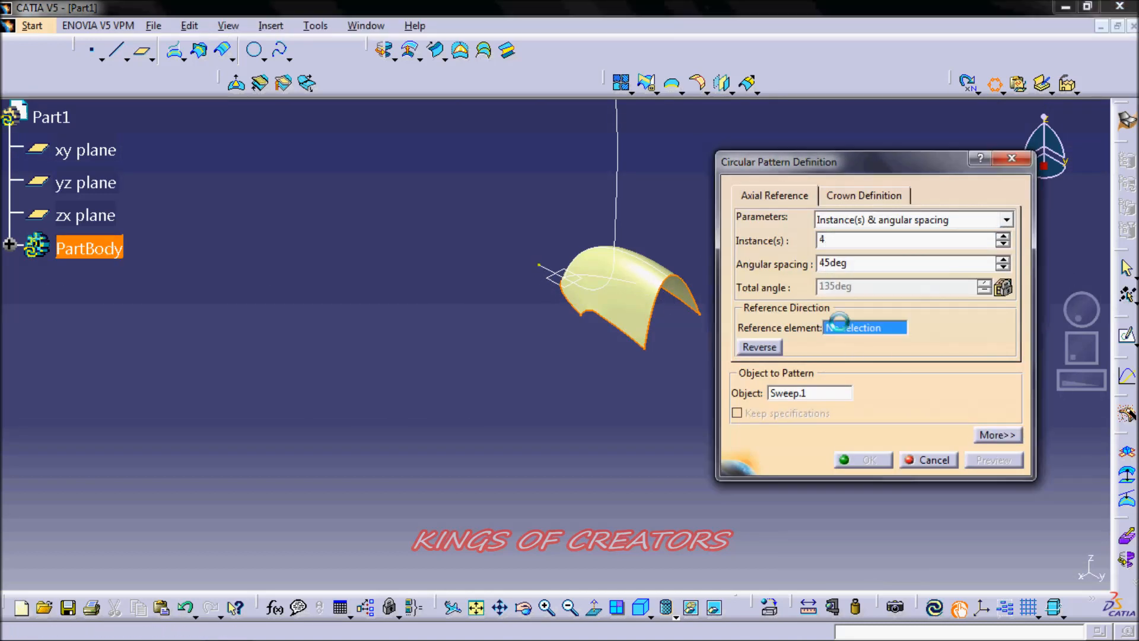
left_click(546, 273)
left_click(670, 368)
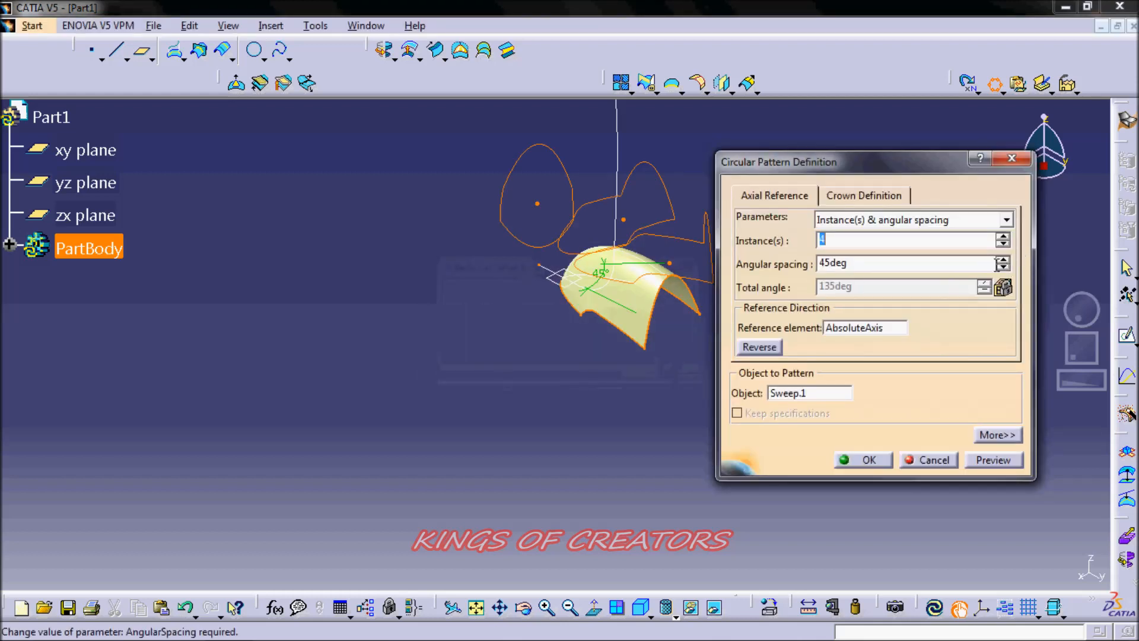
left_click_drag(1003, 265, 1001, 260)
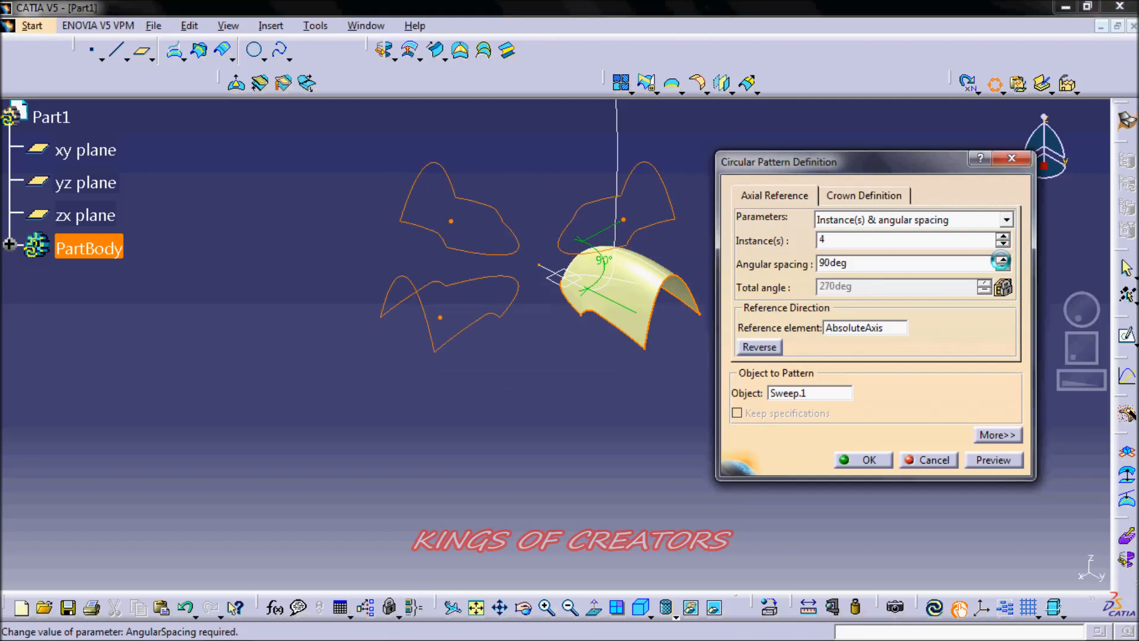
left_click(992, 461)
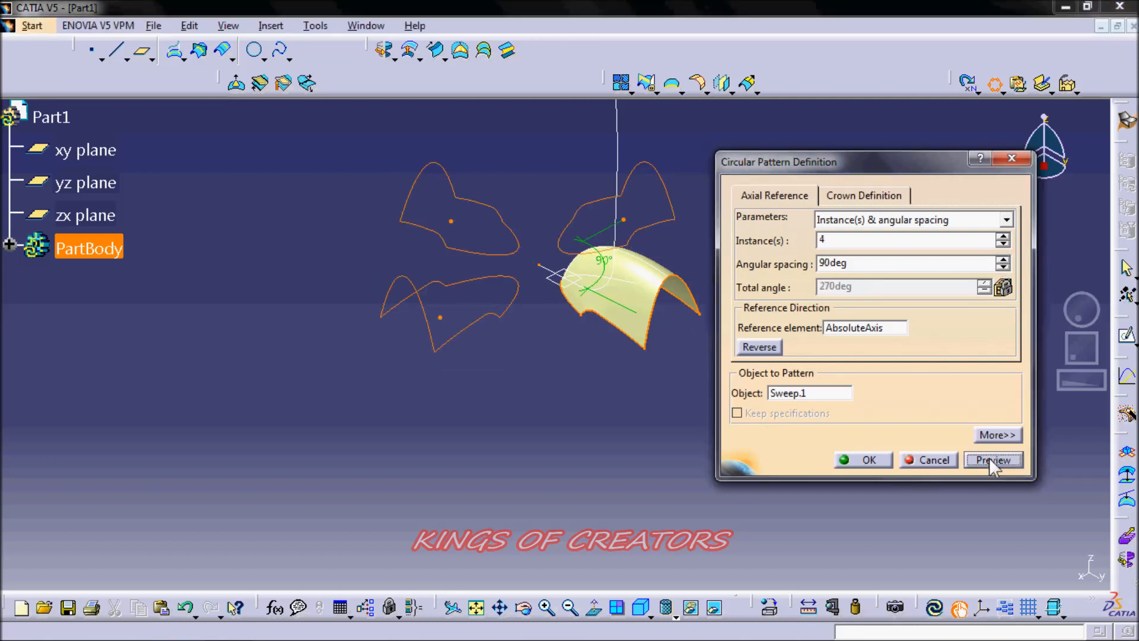
left_click(868, 461)
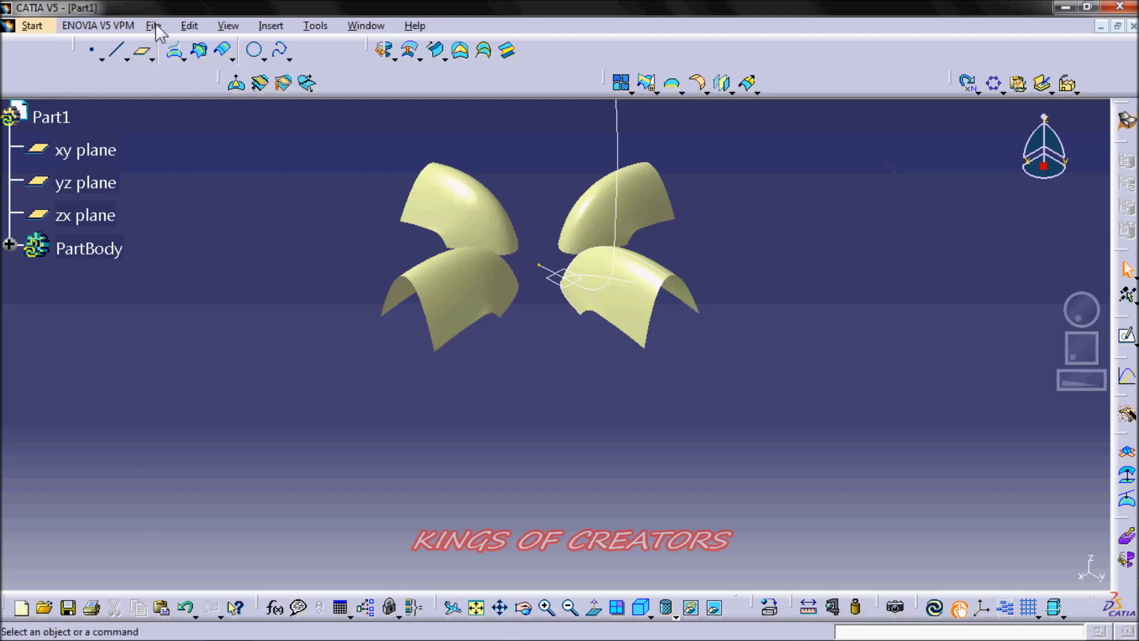
Step: Unhide the revolved bottle surface from the hidden space and swap back to the visible space
left_click(228, 25)
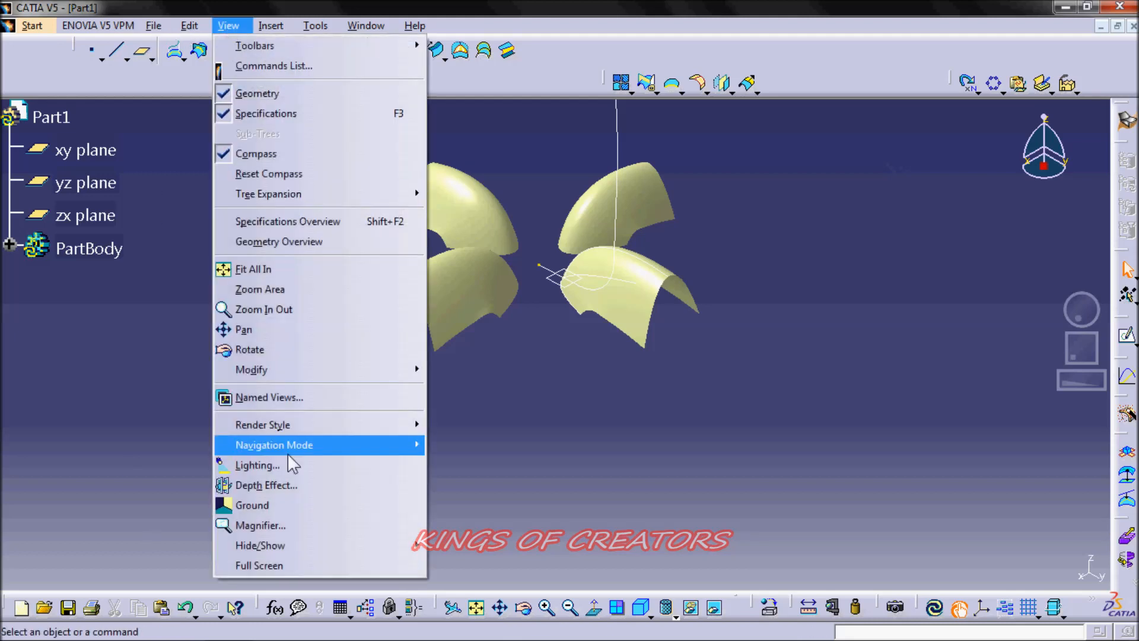
mouse_move(292, 545)
left_click(522, 565)
right_click(567, 215)
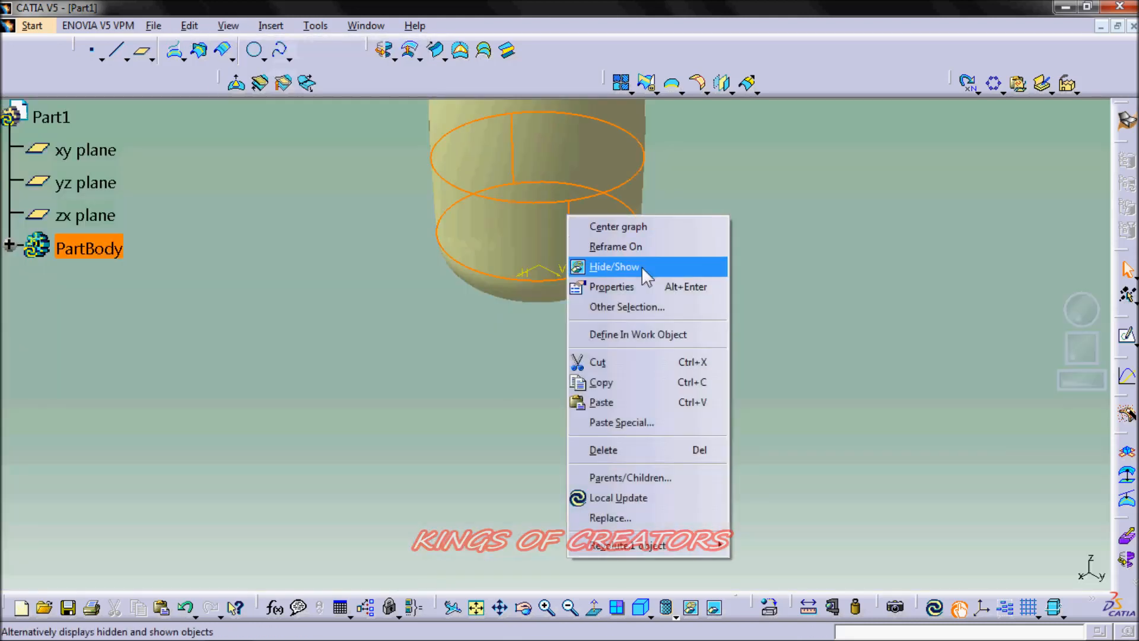
left_click(644, 267)
left_click(204, 26)
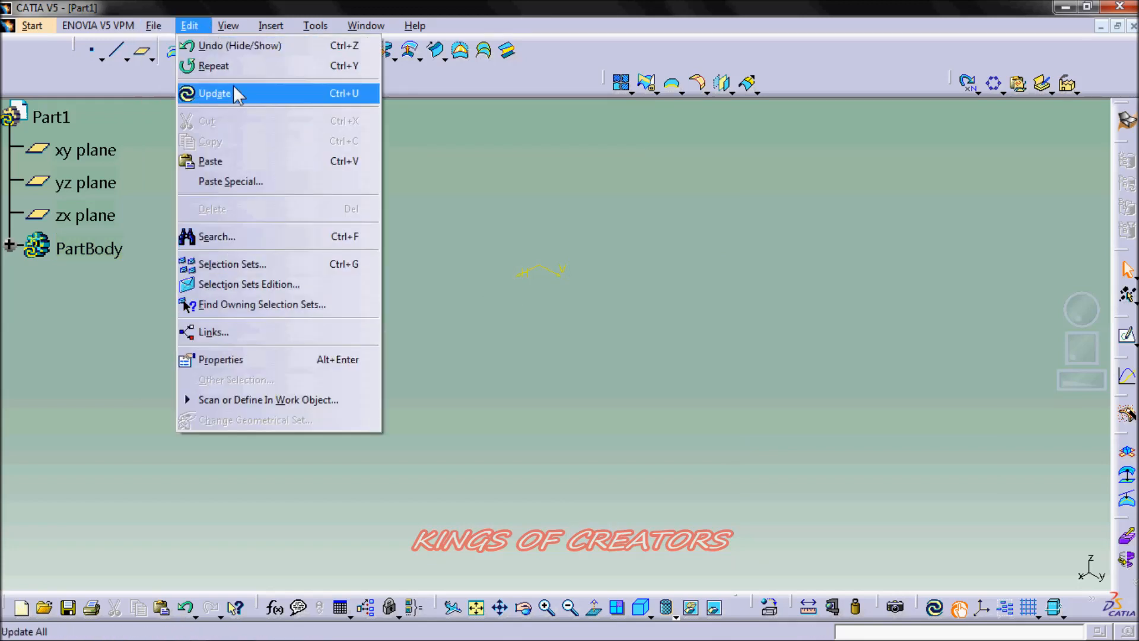
mouse_move(228, 26)
mouse_move(254, 541)
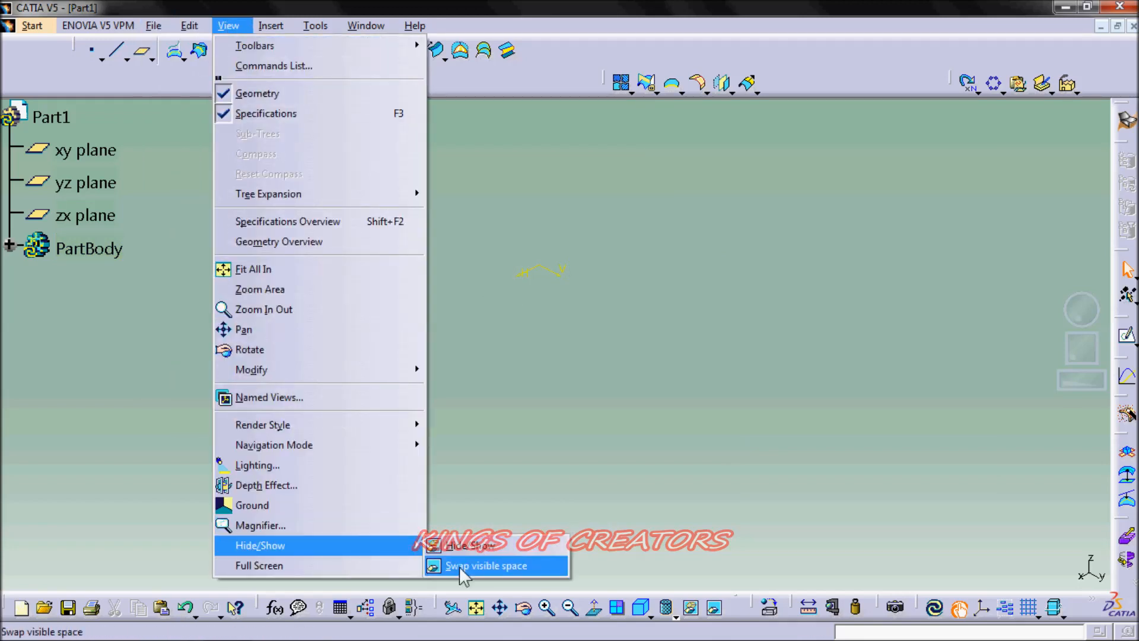
left_click(457, 565)
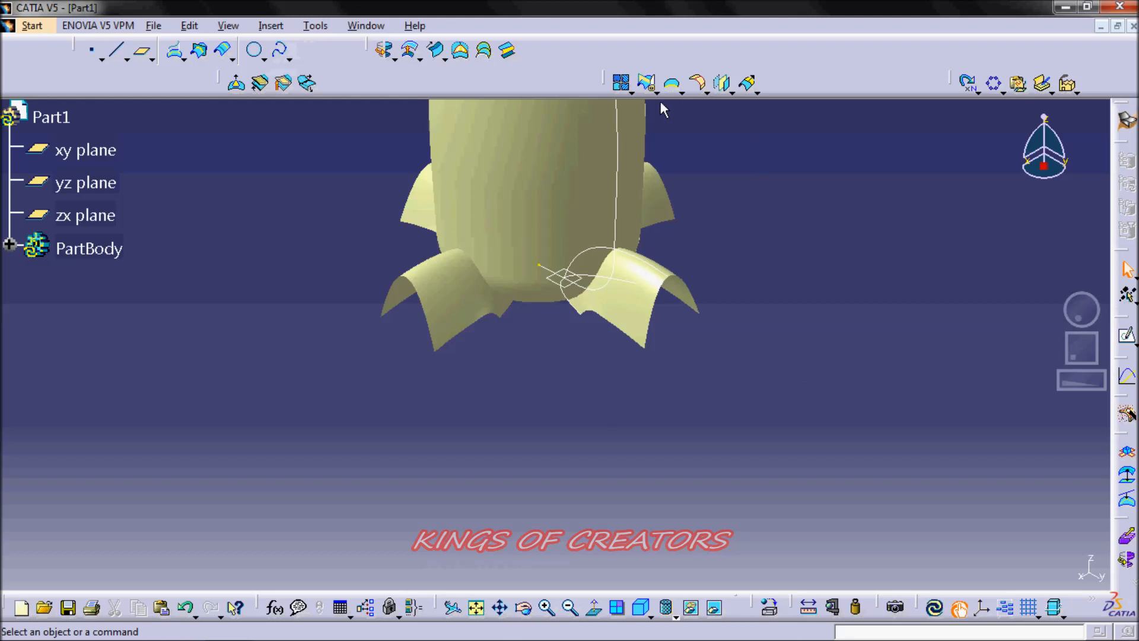
Step: Trim the revolved bottle surface with the circular pattern of swept surfaces, keeping the bottle with the recesses cut into its base
middle_click_drag(1038, 237, 1094, 254)
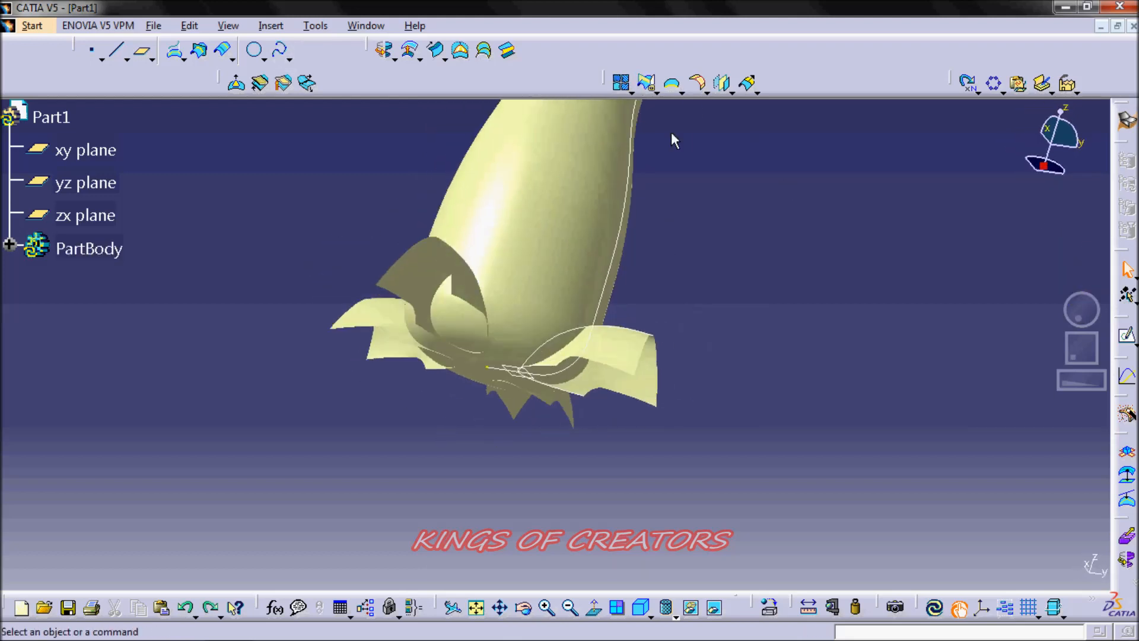
left_click(647, 83)
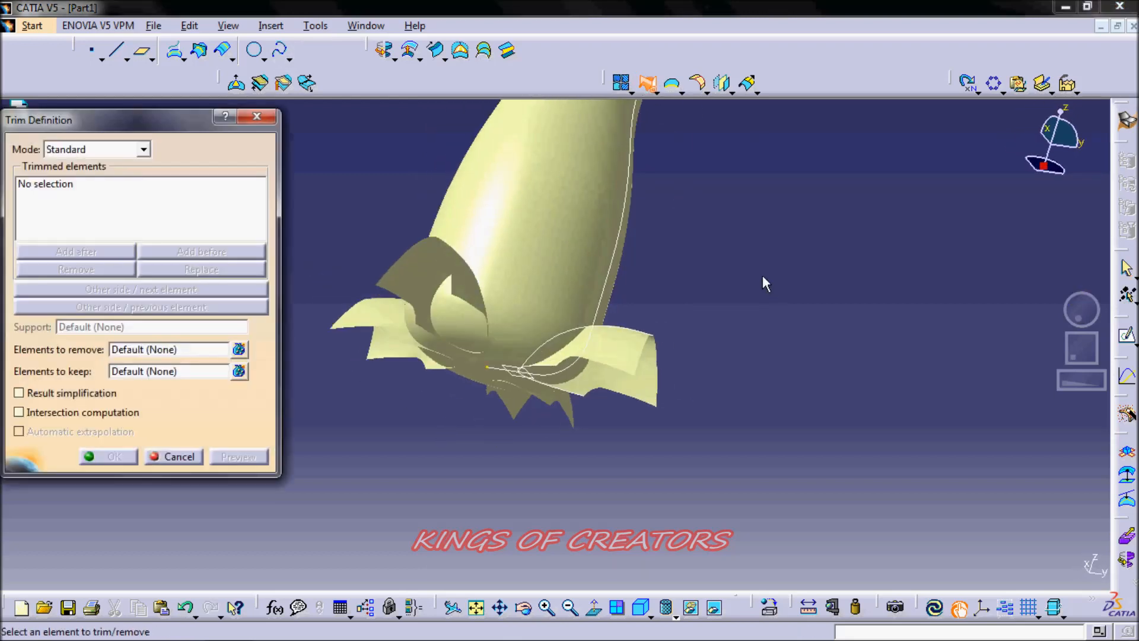
left_click(524, 254)
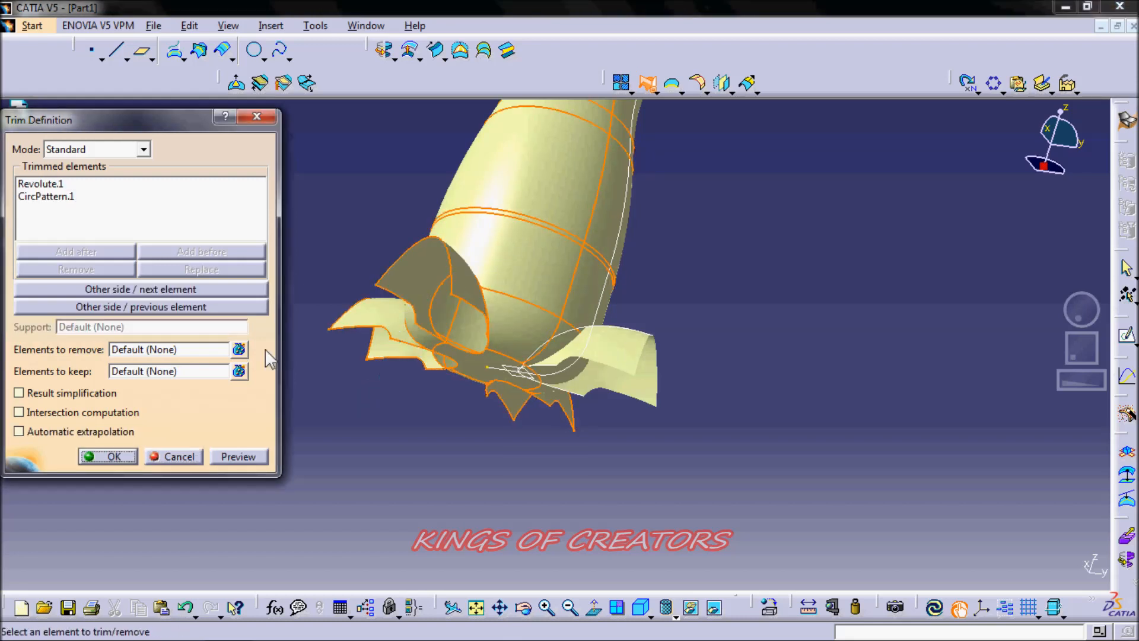
left_click(166, 309)
left_click(235, 457)
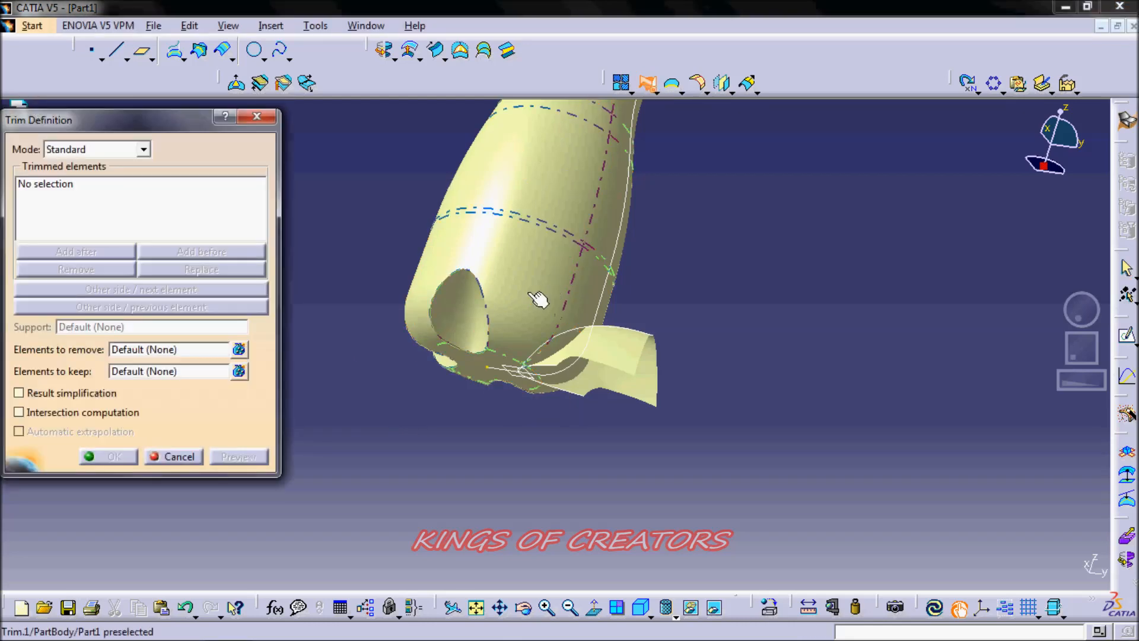
Step: Trim the resulting bottle surface with the original swept surface to cut the remaining recess into the base
left_click(537, 300)
left_click(620, 359)
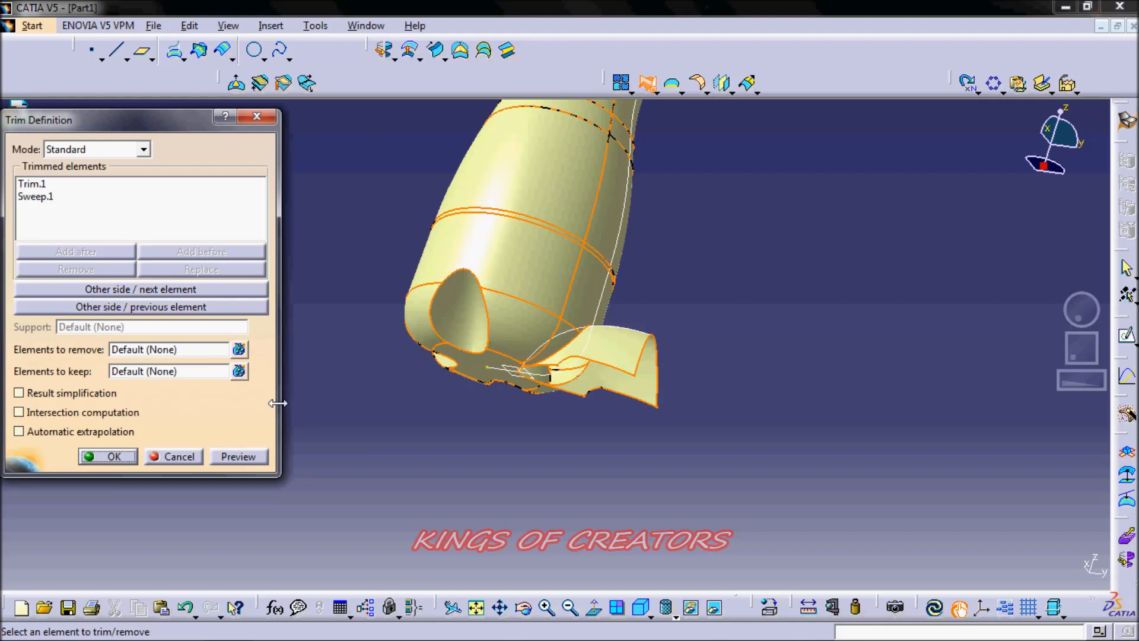
left_click(159, 309)
left_click(244, 458)
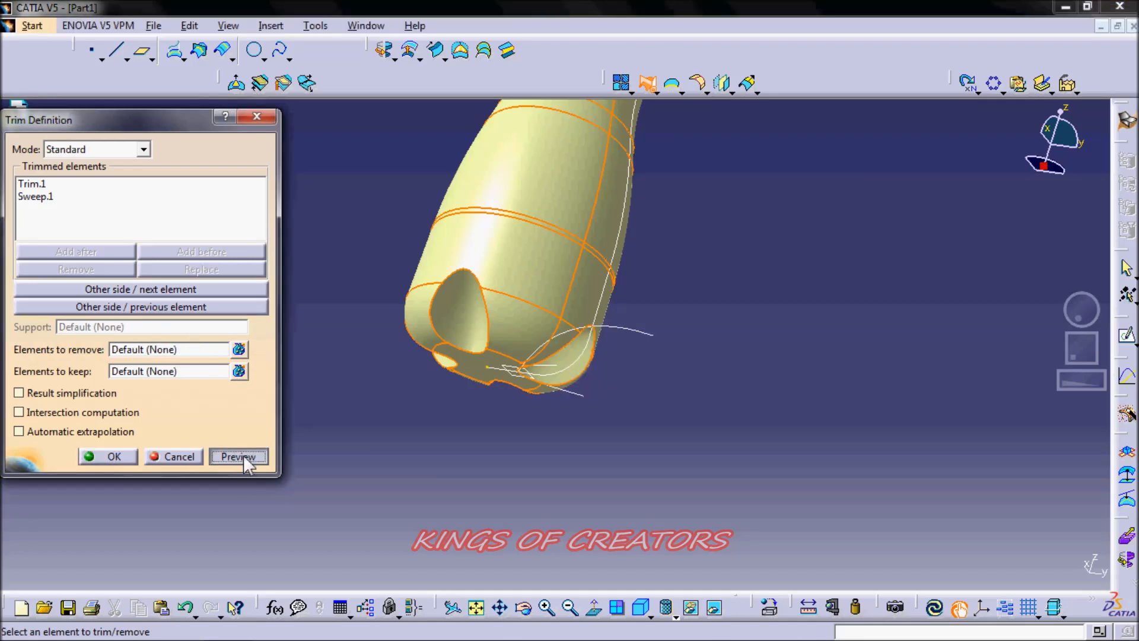
left_click(116, 457)
Step: Start an edge fillet on the rim edges of all four base recesses and preview it
middle_click_drag(1077, 319, 1047, 255)
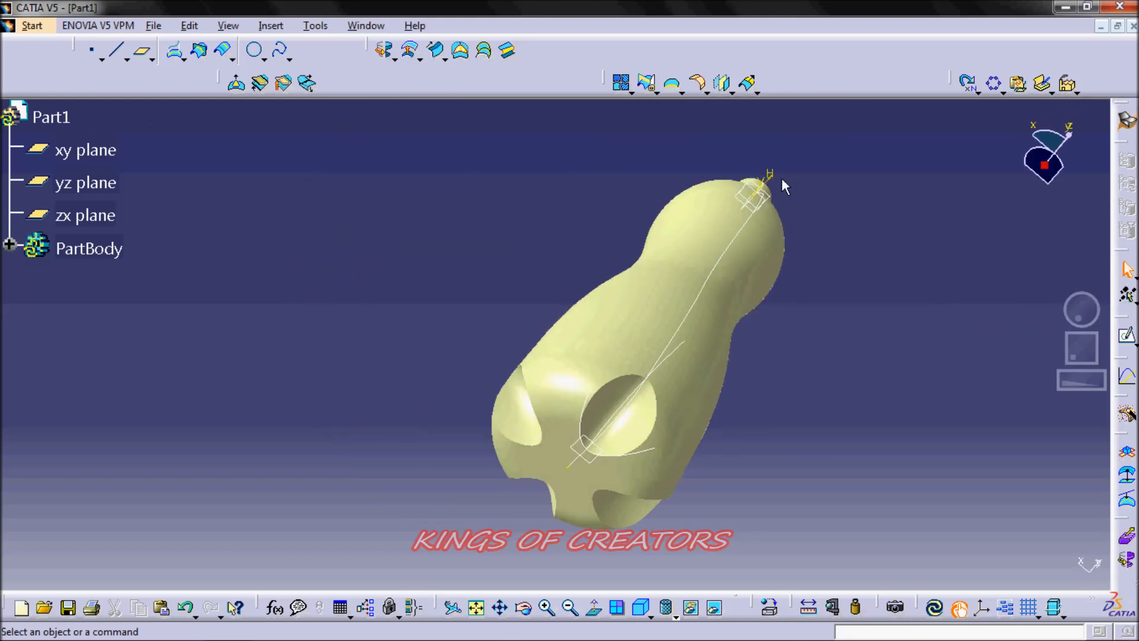
left_click(702, 85)
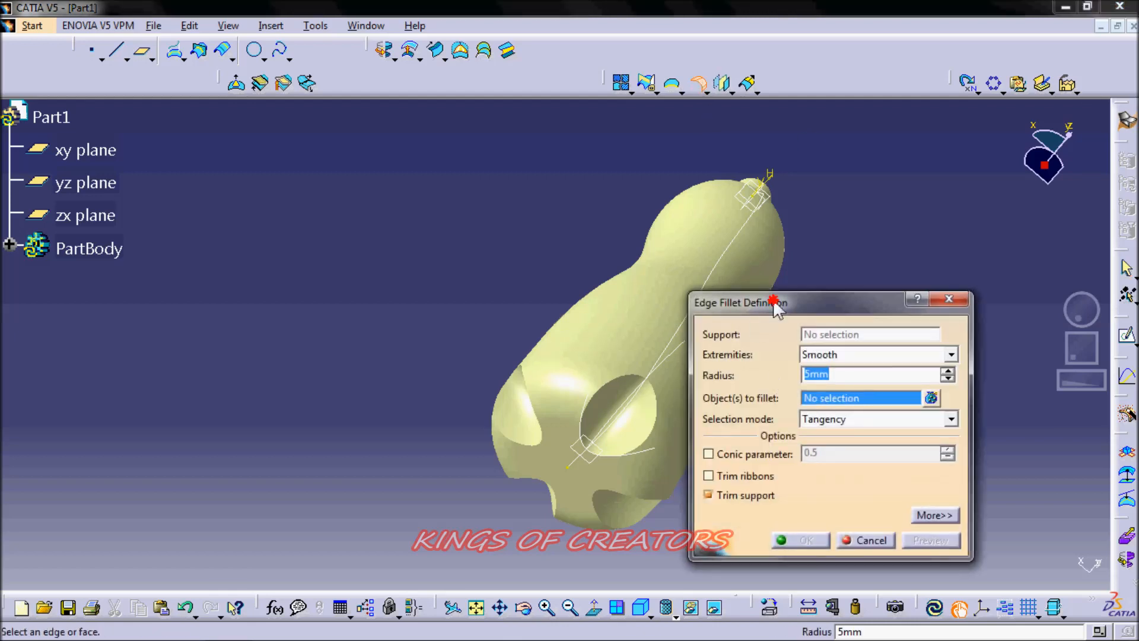
left_click_drag(776, 307, 867, 241)
left_click(617, 422)
left_click(522, 433)
left_click(617, 507)
middle_click_drag(617, 507, 1078, 283)
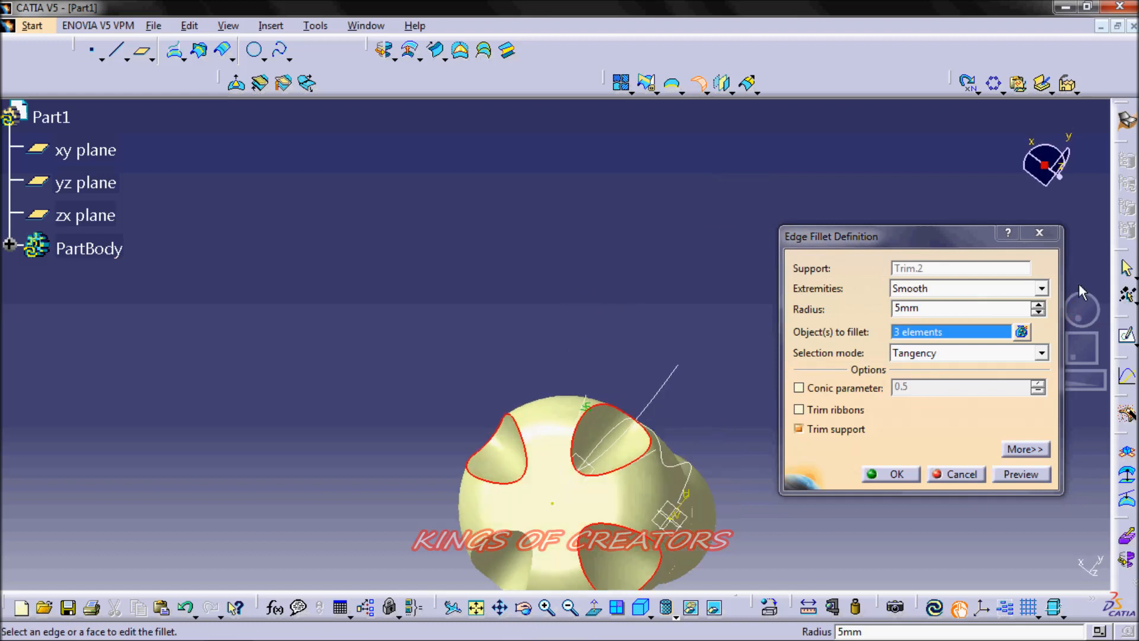
left_click(502, 555)
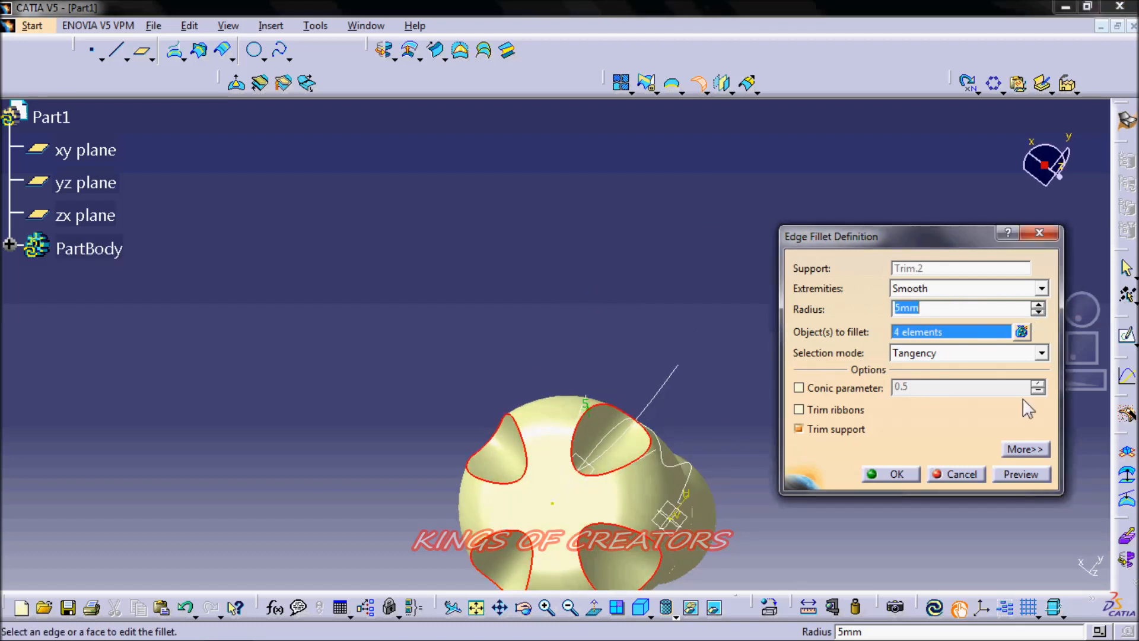
left_click(1020, 474)
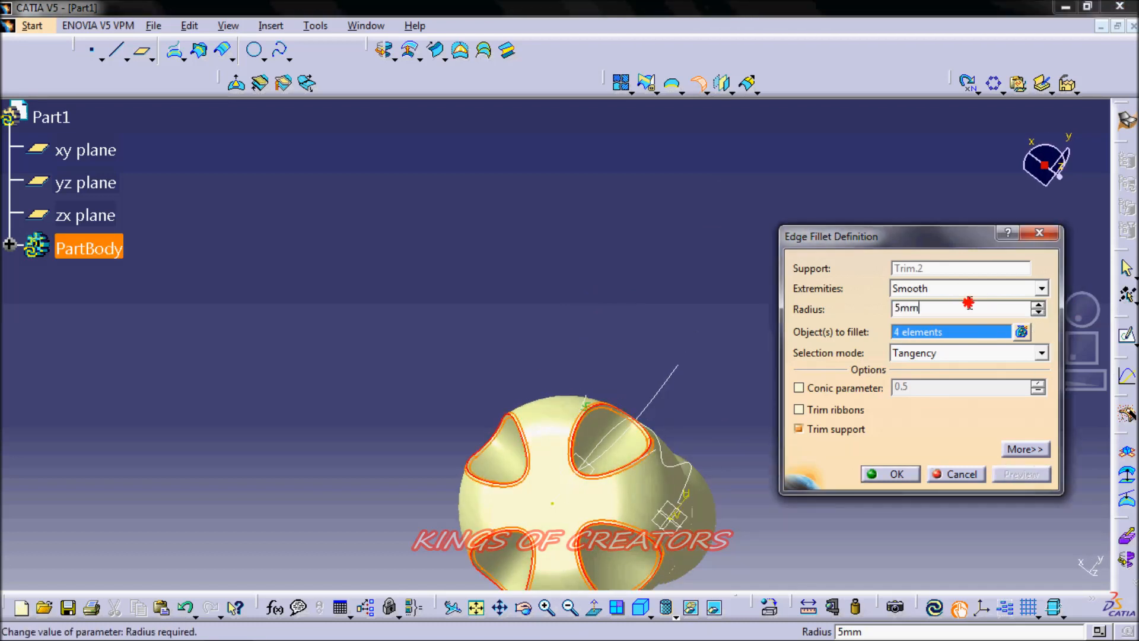
Step: Set the recess edge fillet radius to 25 mm and create the fillet
key("Return")
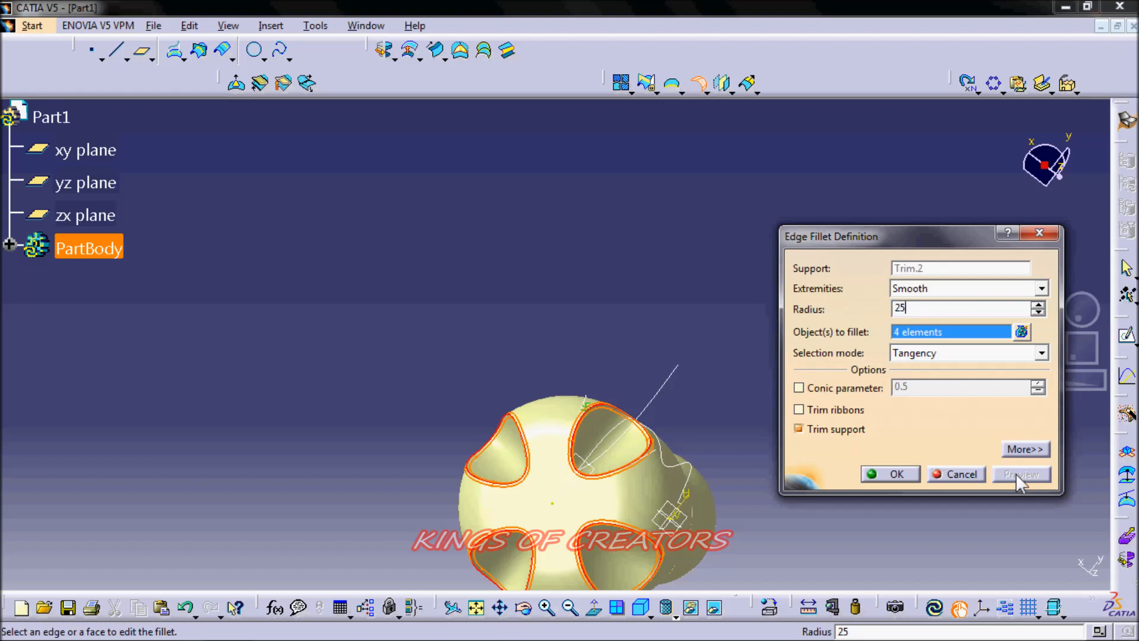
type("25")
key("Return")
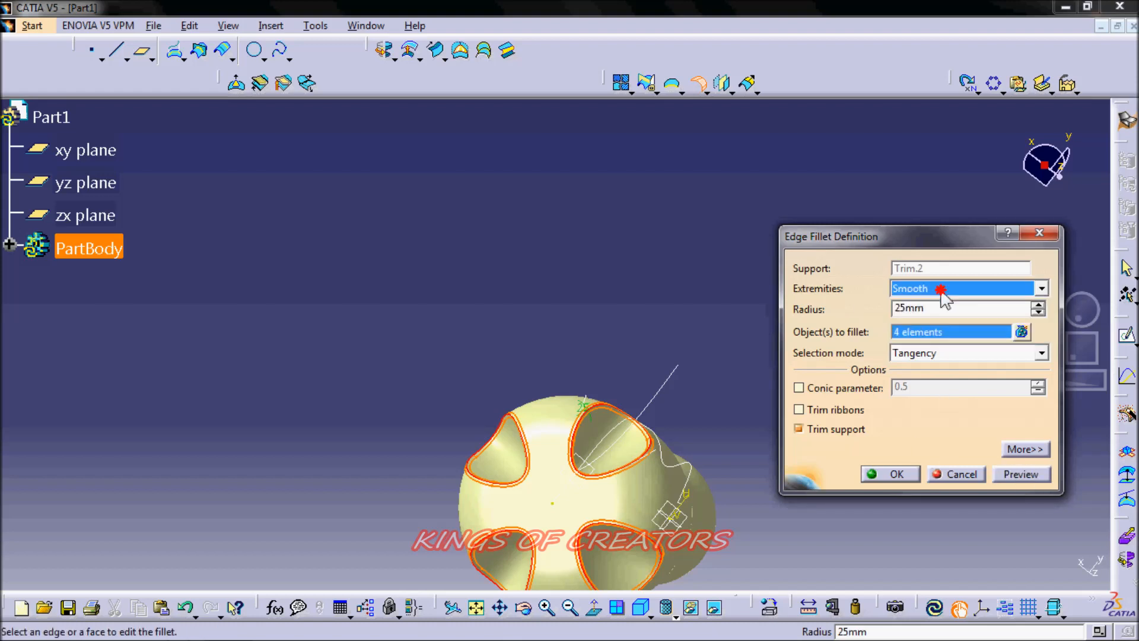
left_click(1003, 474)
left_click(894, 475)
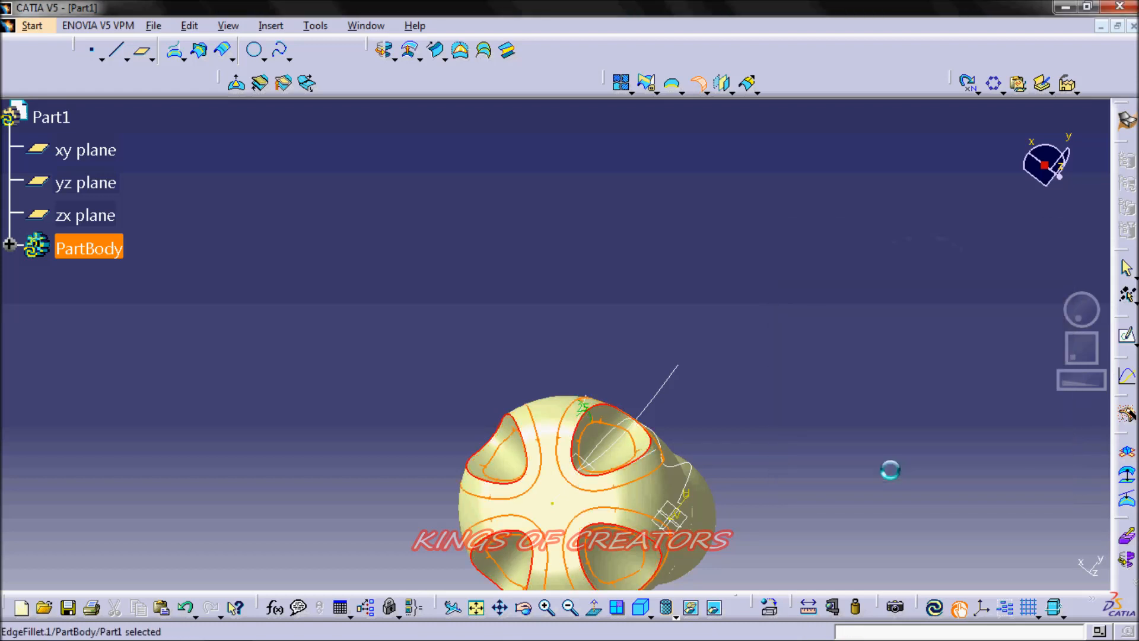
Step: Reopen the bottle's revolve profile sketch for editing around the neck line
middle_click_drag(1070, 310, 902, 526)
left_click(638, 617)
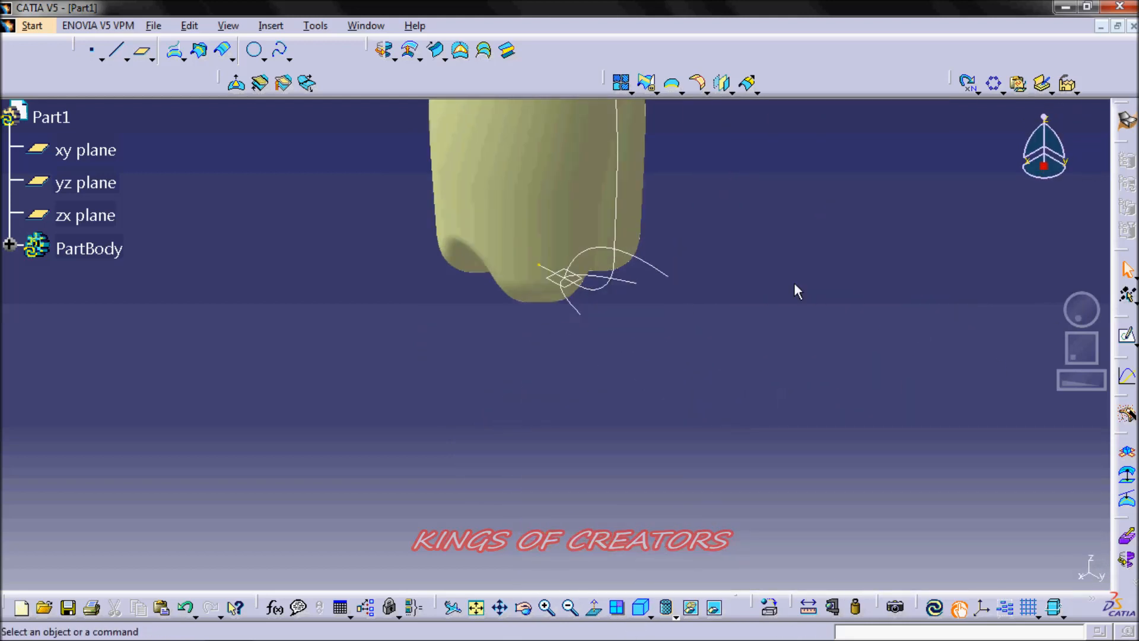
left_click_drag(1091, 352, 1032, 382)
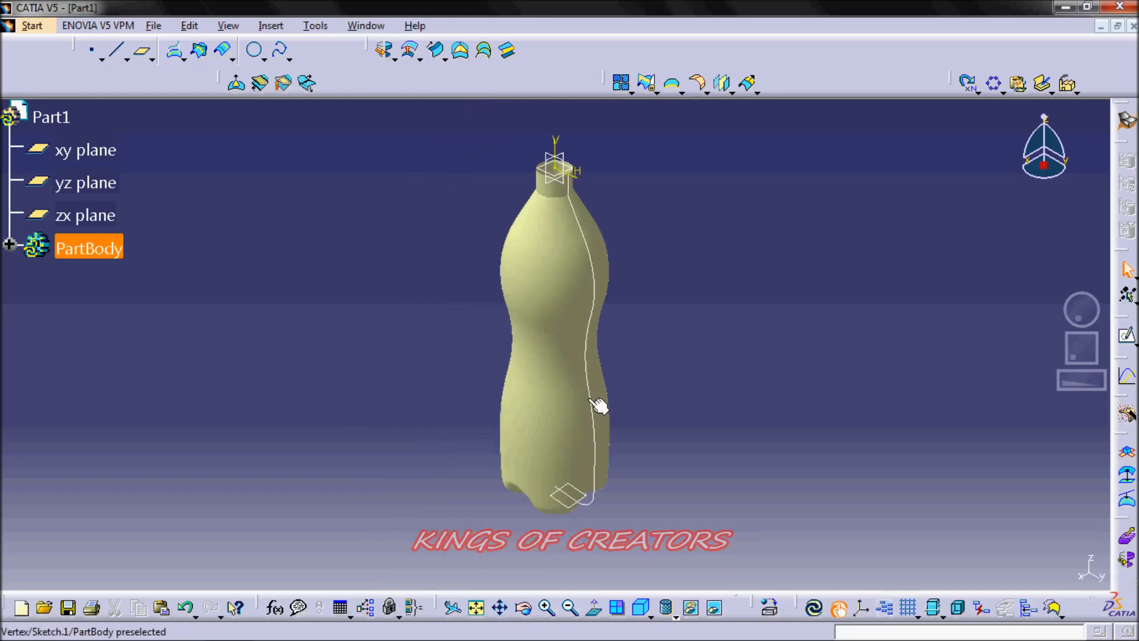
double_click(596, 397)
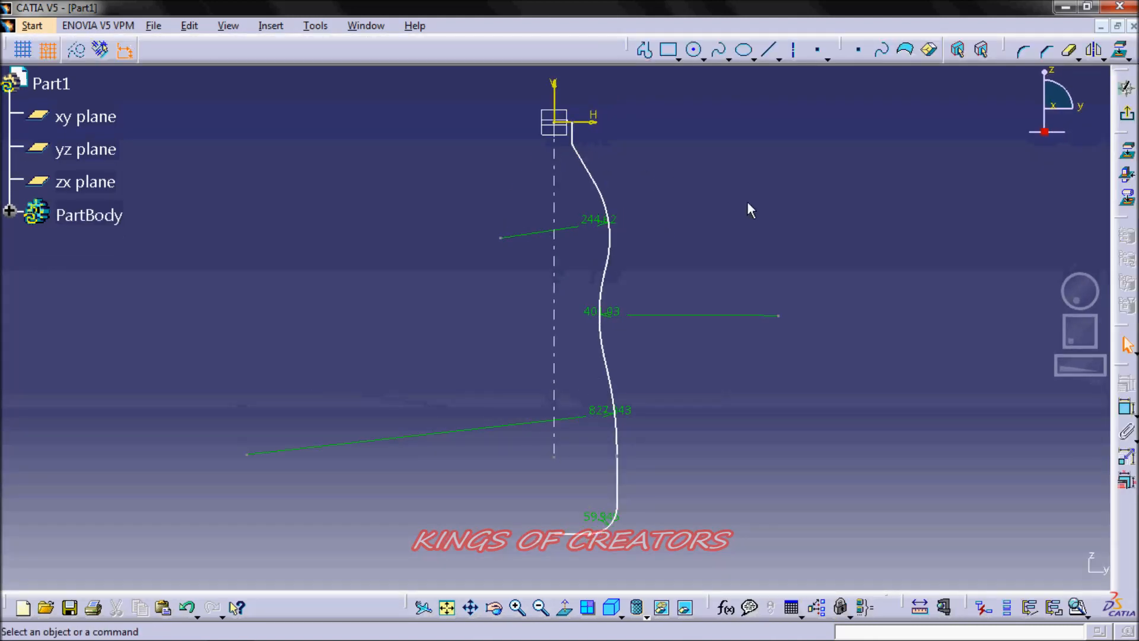
mouse_move(1090, 370)
left_mouse_down()
mouse_move(1051, 367)
mouse_move(1129, 380)
left_mouse_up()
mouse_move(1080, 333)
left_mouse_down()
mouse_move(1071, 387)
mouse_move(1081, 383)
mouse_move(1076, 364)
mouse_move(1130, 368)
left_mouse_up()
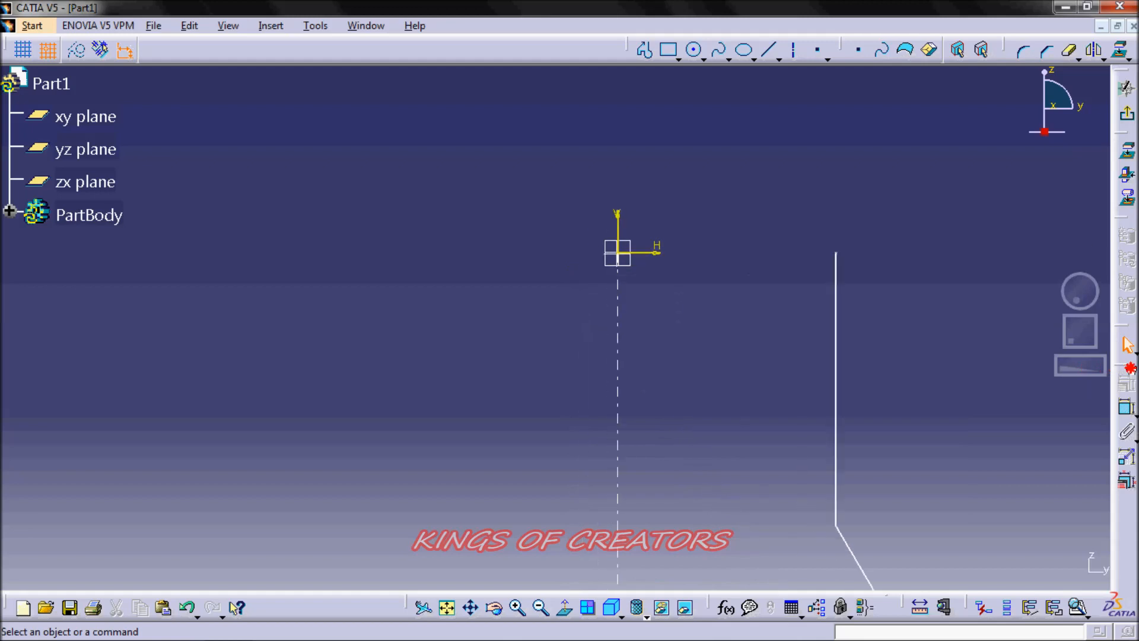
mouse_move(1076, 345)
left_mouse_down()
mouse_move(1038, 318)
mouse_move(1053, 337)
left_mouse_up()
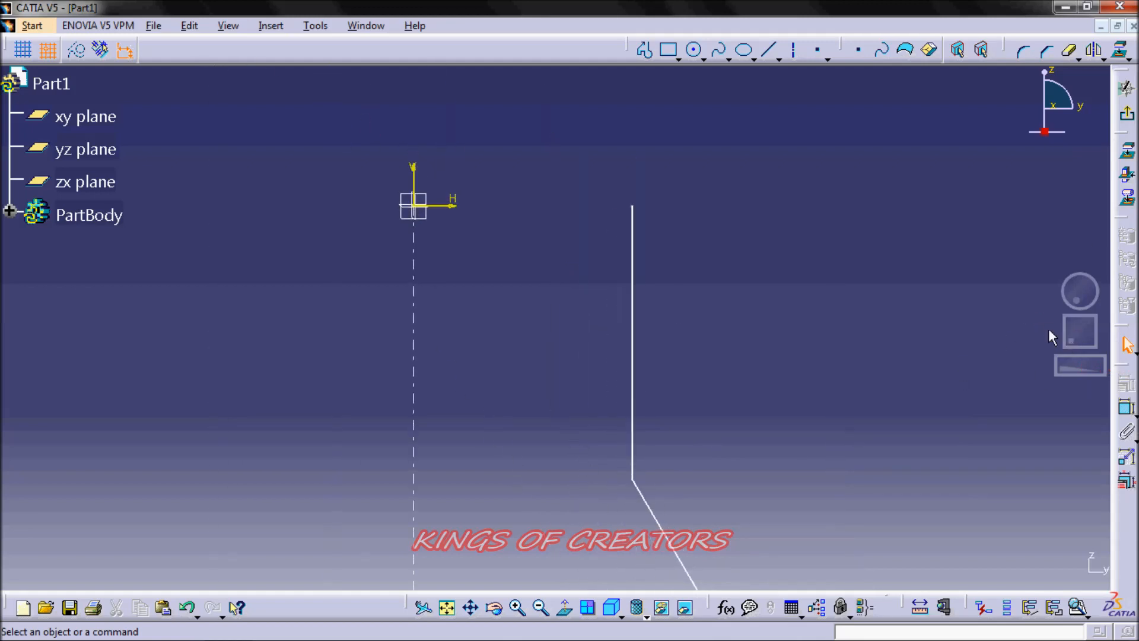
Step: Draw a circle of 5 mm radius centred on the corner where the neck line meets the shoulder line
left_click(692, 50)
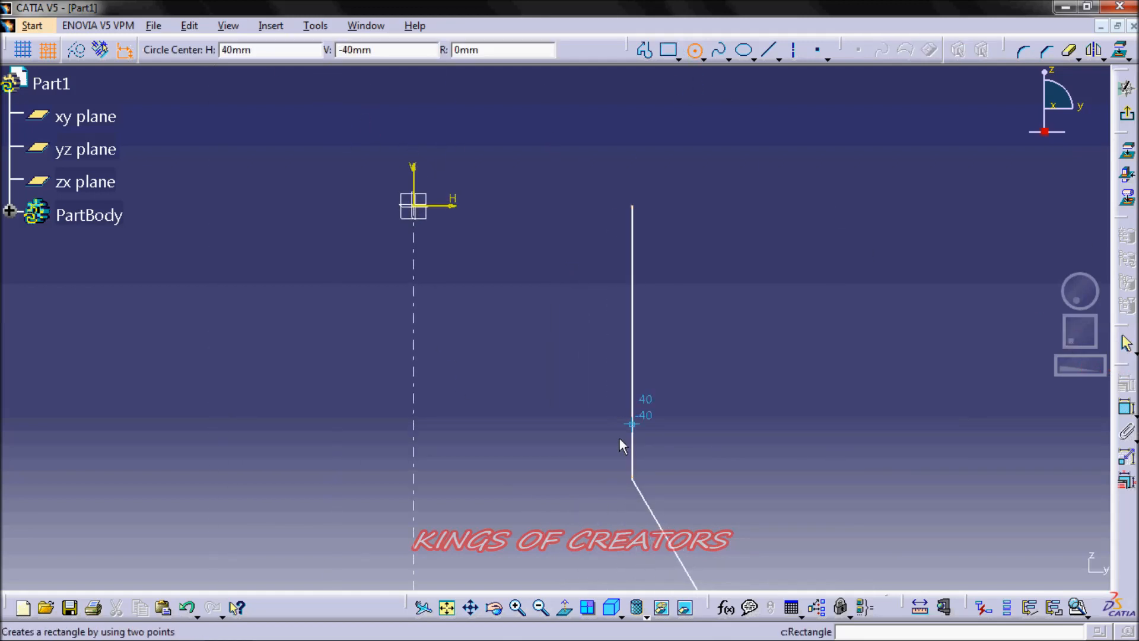
left_click(632, 472)
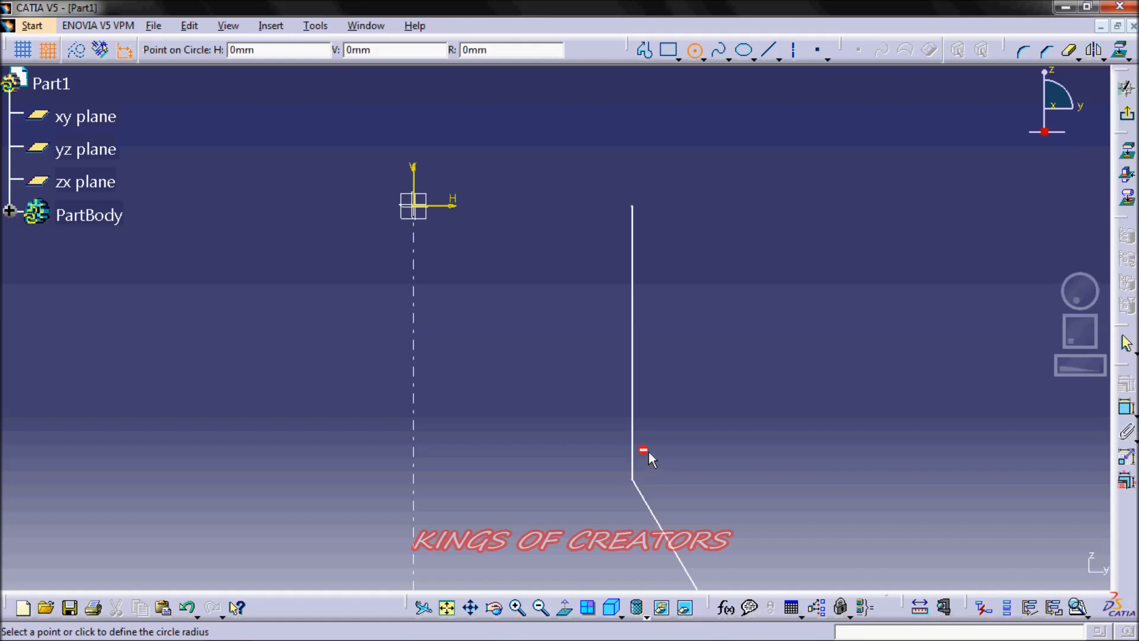
left_click_drag(542, 49, 429, 48)
type("5")
key("Return")
left_click(558, 257)
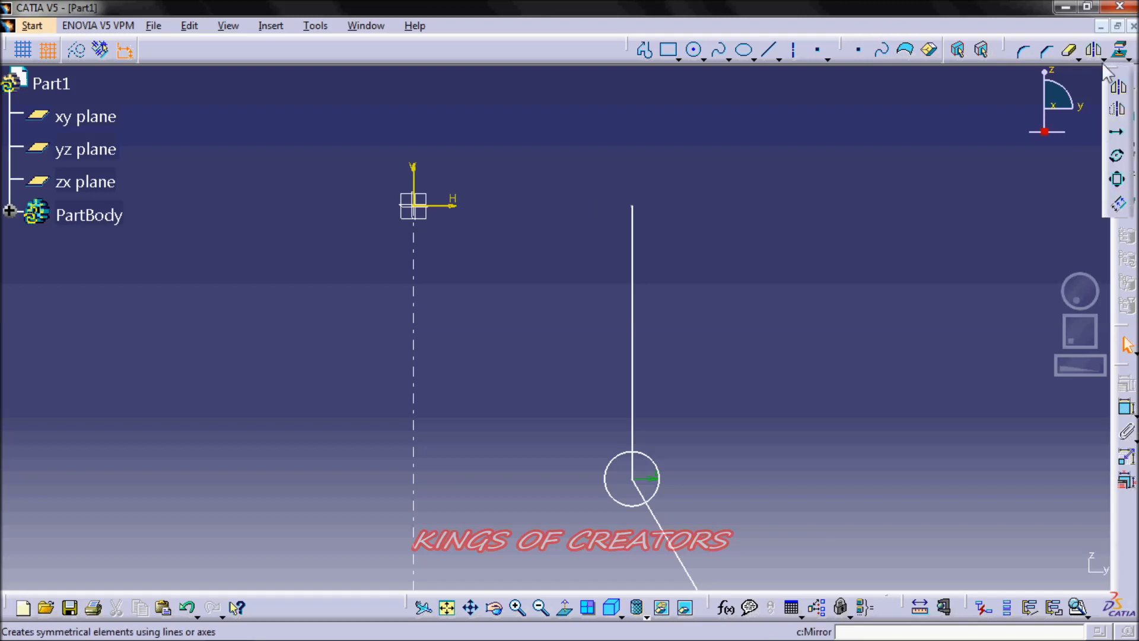
Step: Trim the lines inside the circle and its inner arc to leave an outward neck ring, exit the sketch and update the bottle
left_click(1069, 50)
left_click(638, 489)
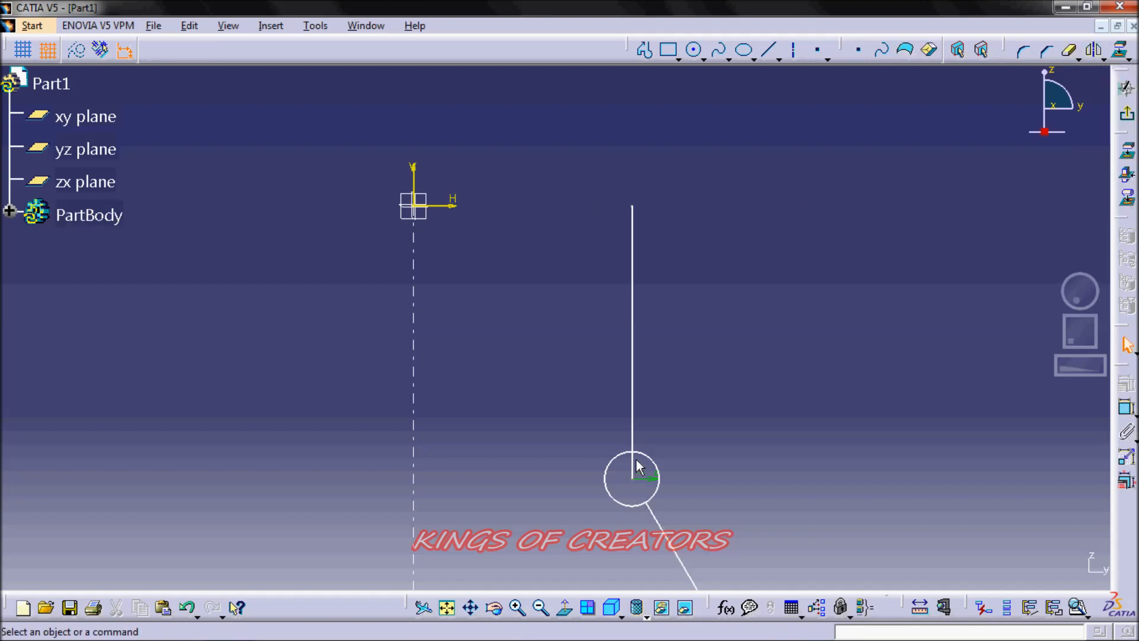
left_click(631, 466)
left_click(788, 361)
left_click(1069, 50)
left_click(617, 457)
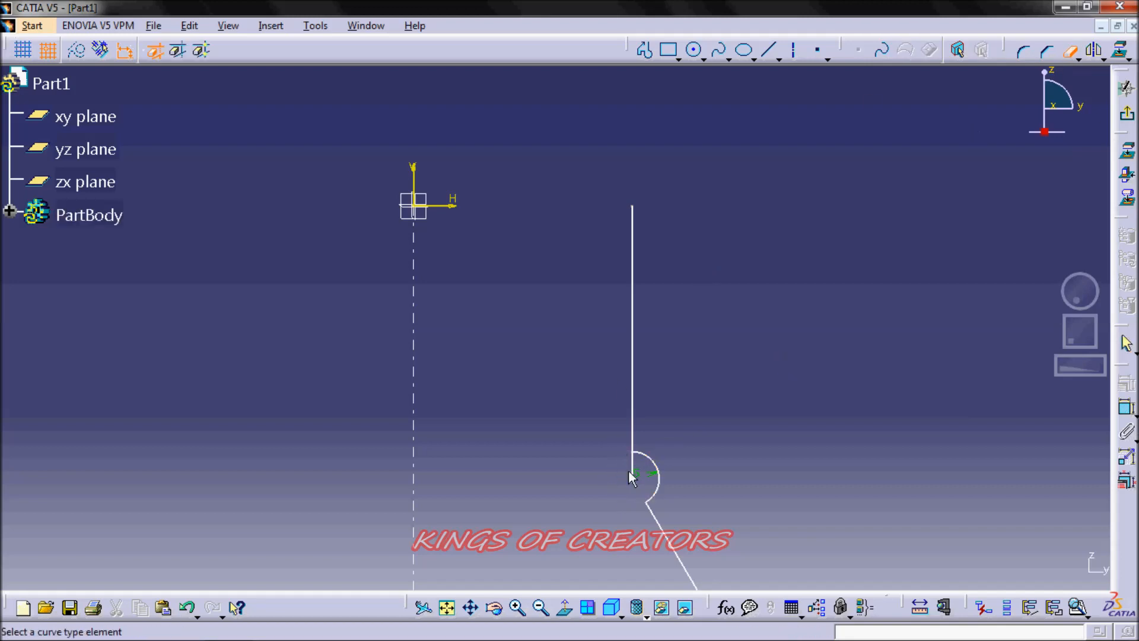
left_click(1126, 117)
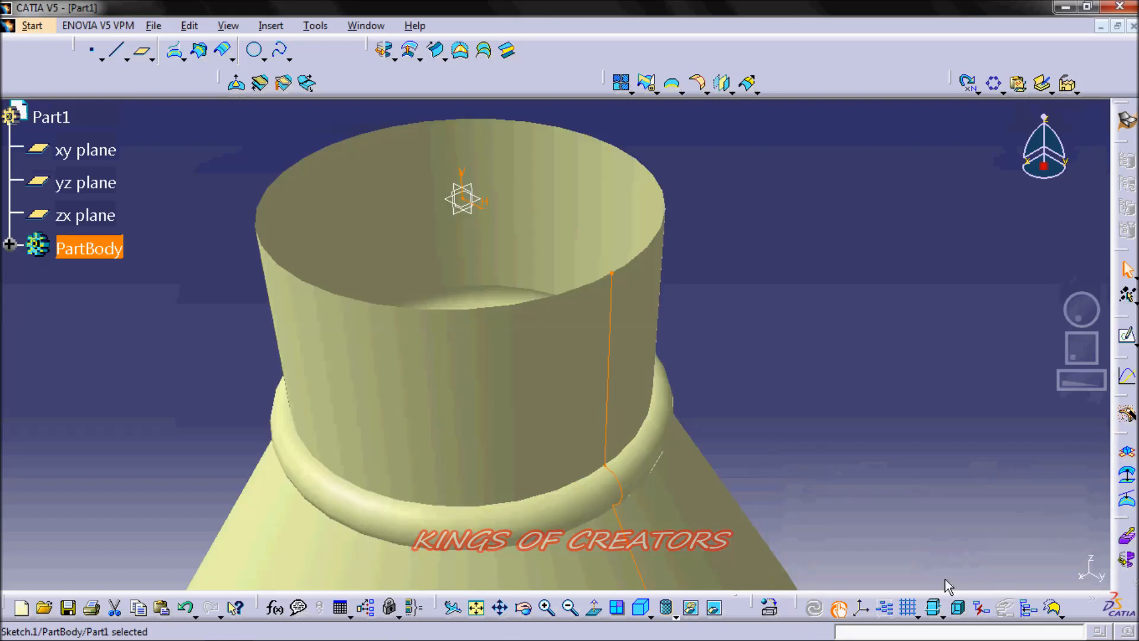
left_click(821, 404)
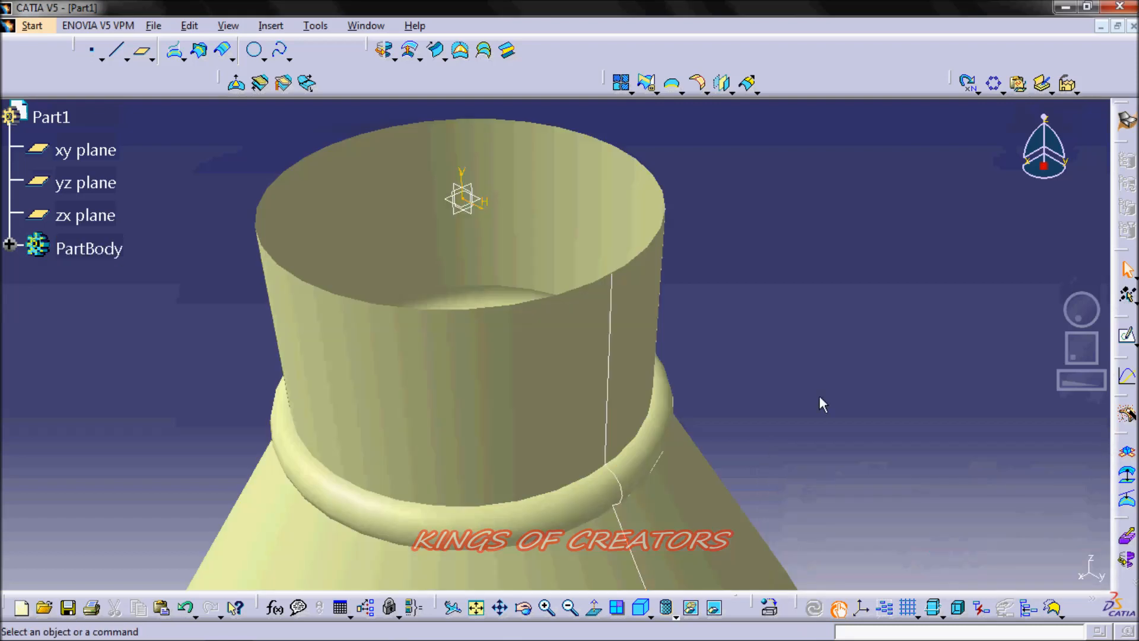
left_click_drag(1074, 385, 852, 368)
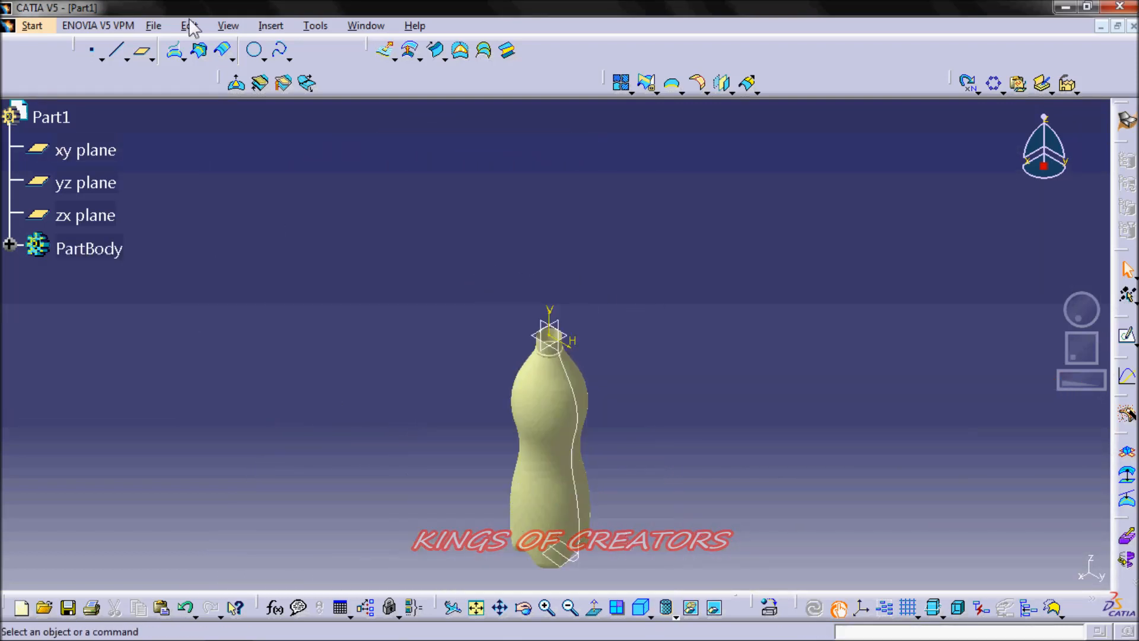
Step: Insert a new body into the part and select it in the tree
left_click(273, 31)
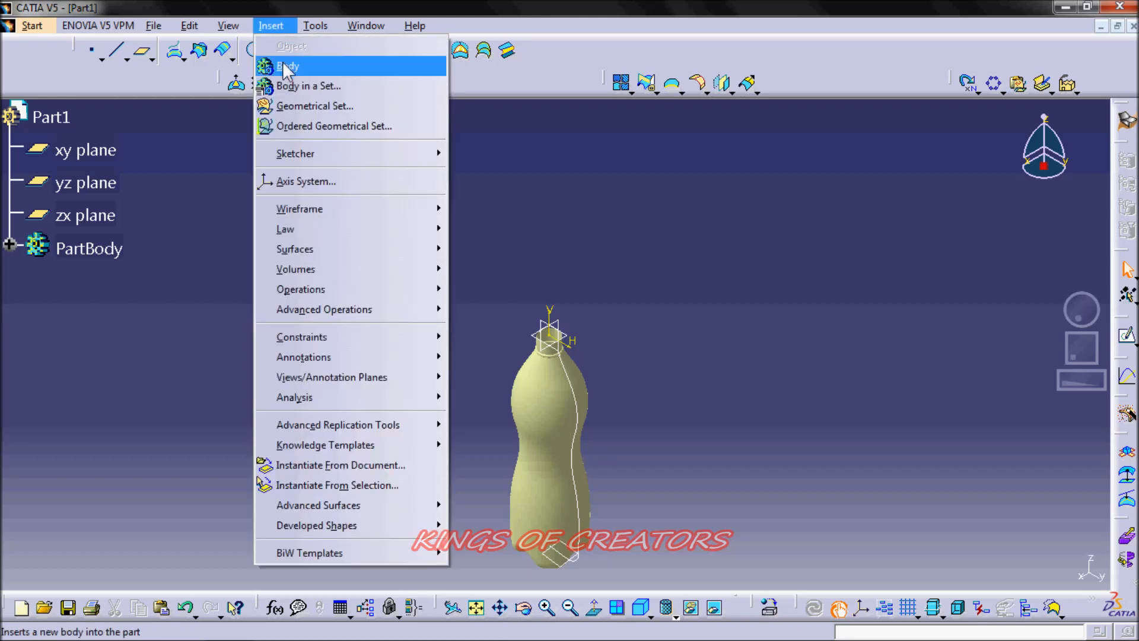
left_click(320, 69)
left_click(82, 280)
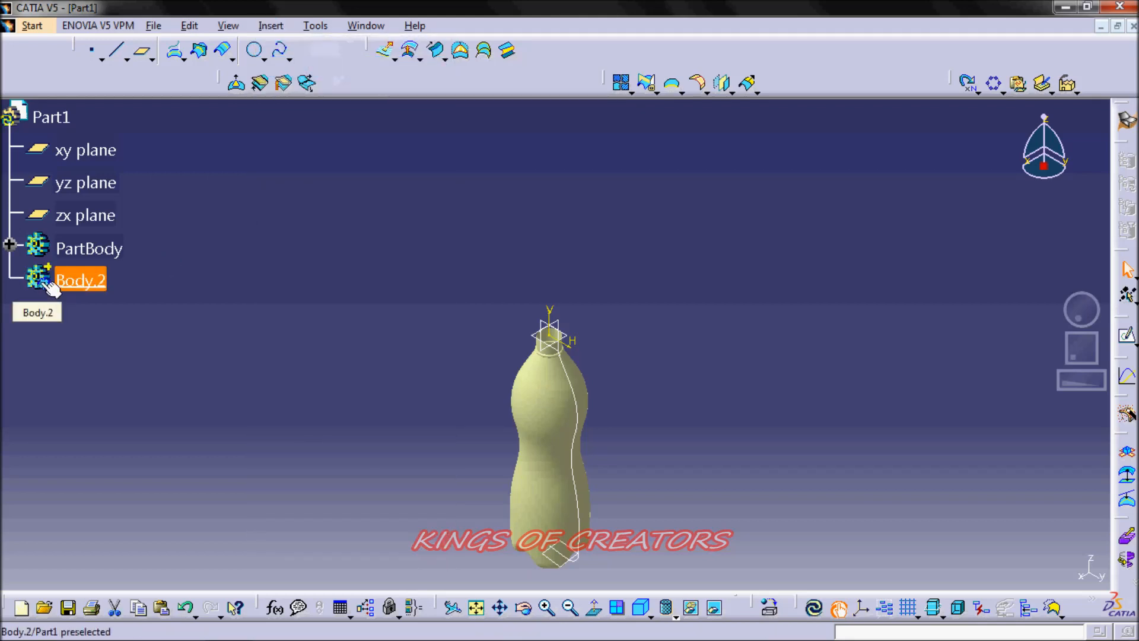
left_click(570, 335)
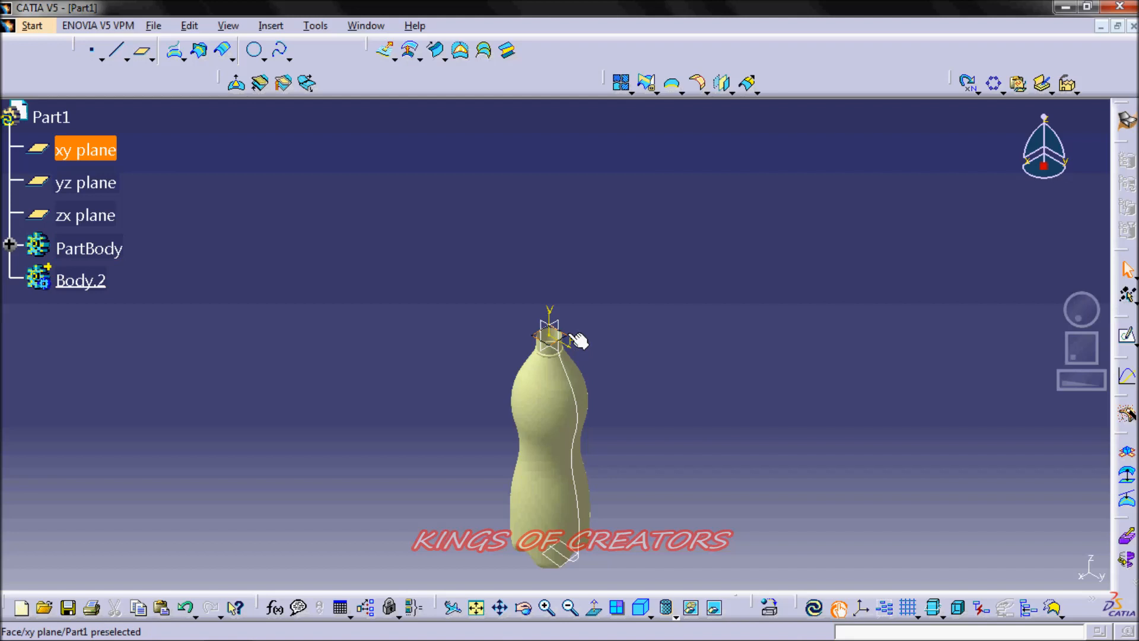
left_click(49, 282)
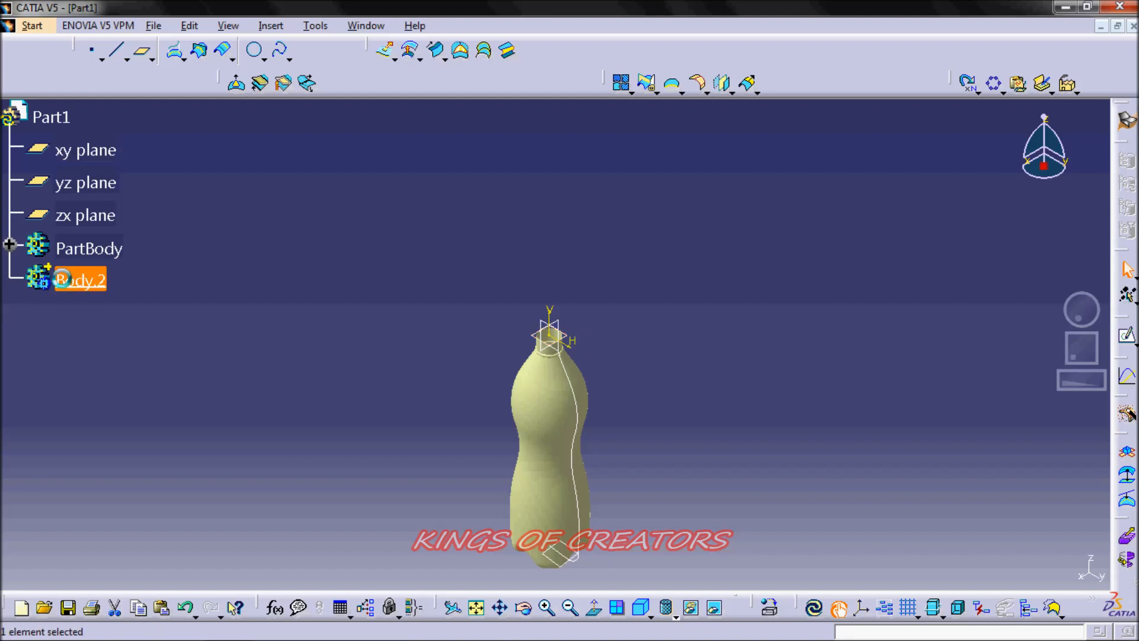
Step: Open a sketch on the xy plane in the new body and expand that body in the tree
left_click(576, 336)
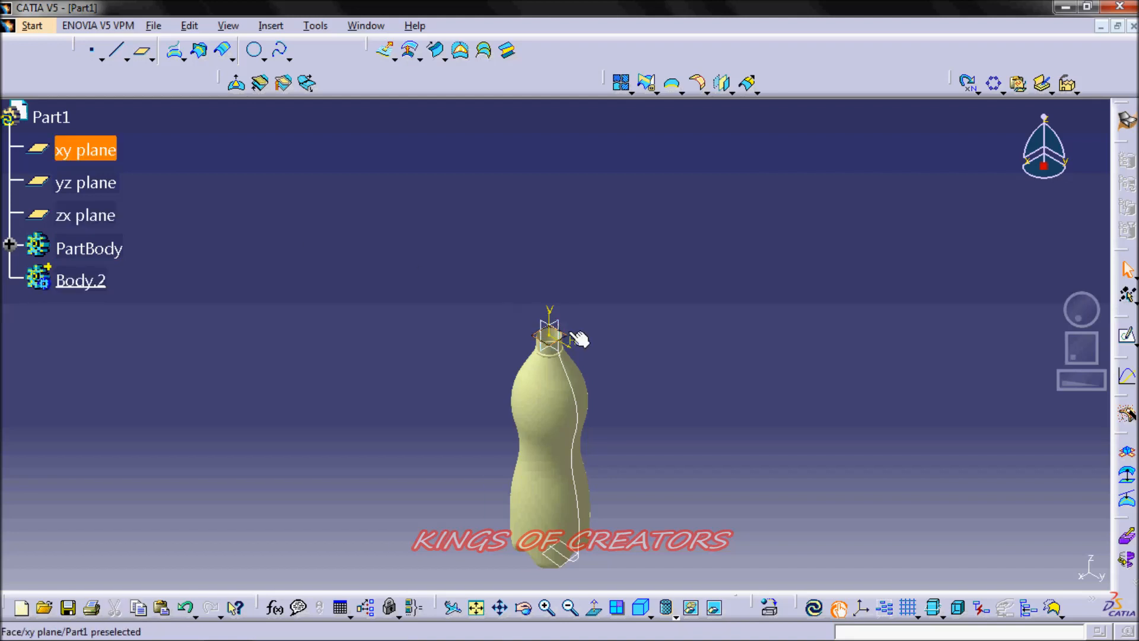
left_click(1127, 336)
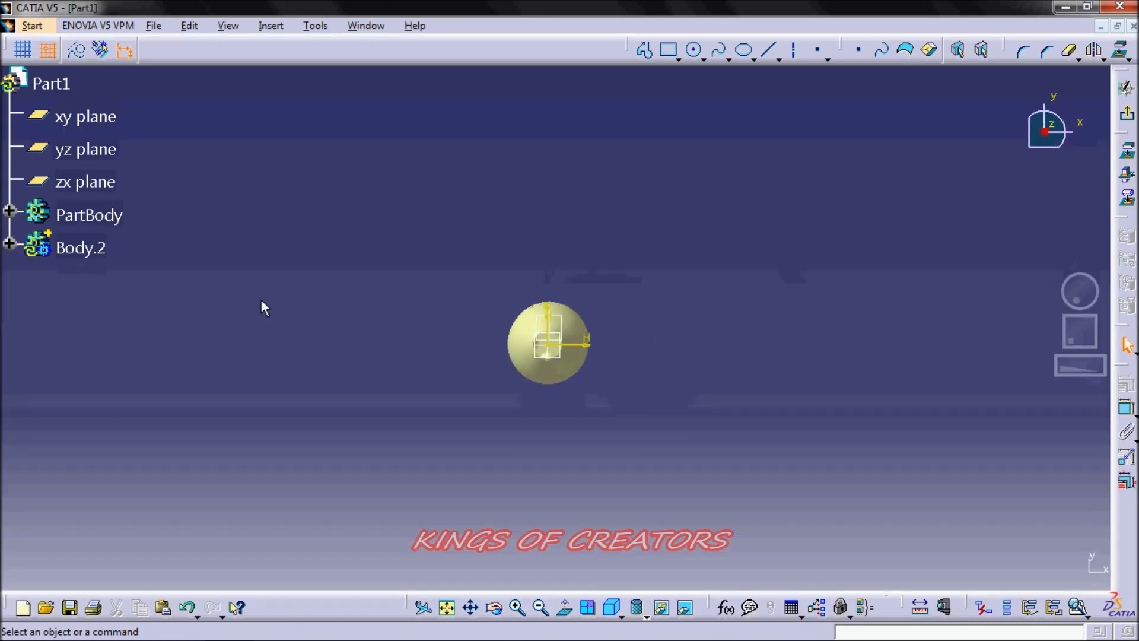
left_click(8, 245)
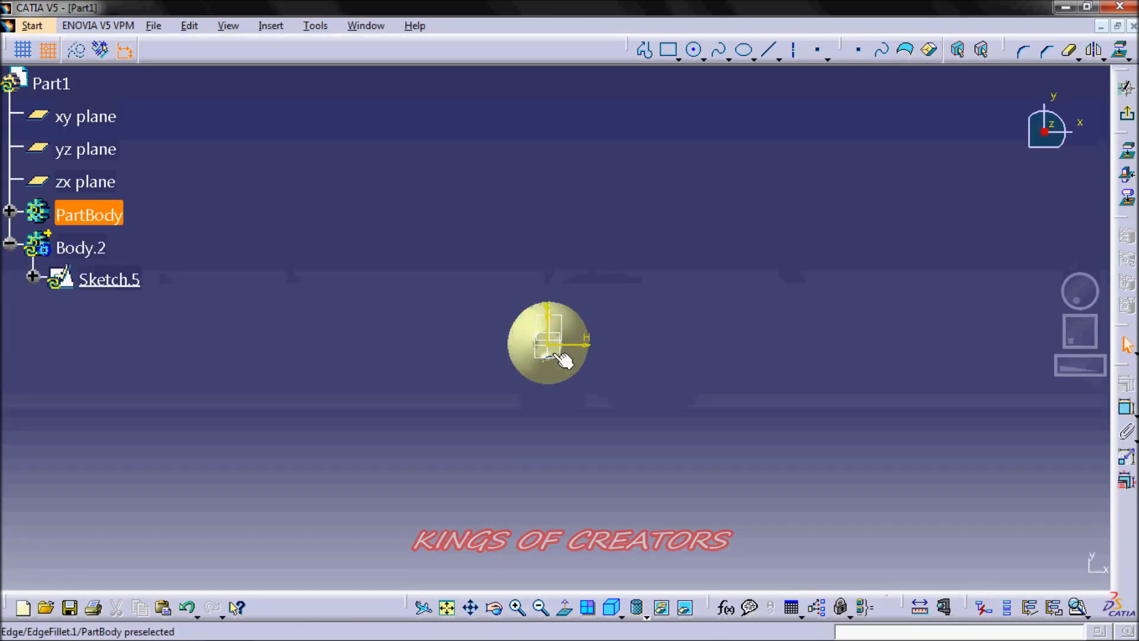
left_click_drag(1074, 368, 1099, 367)
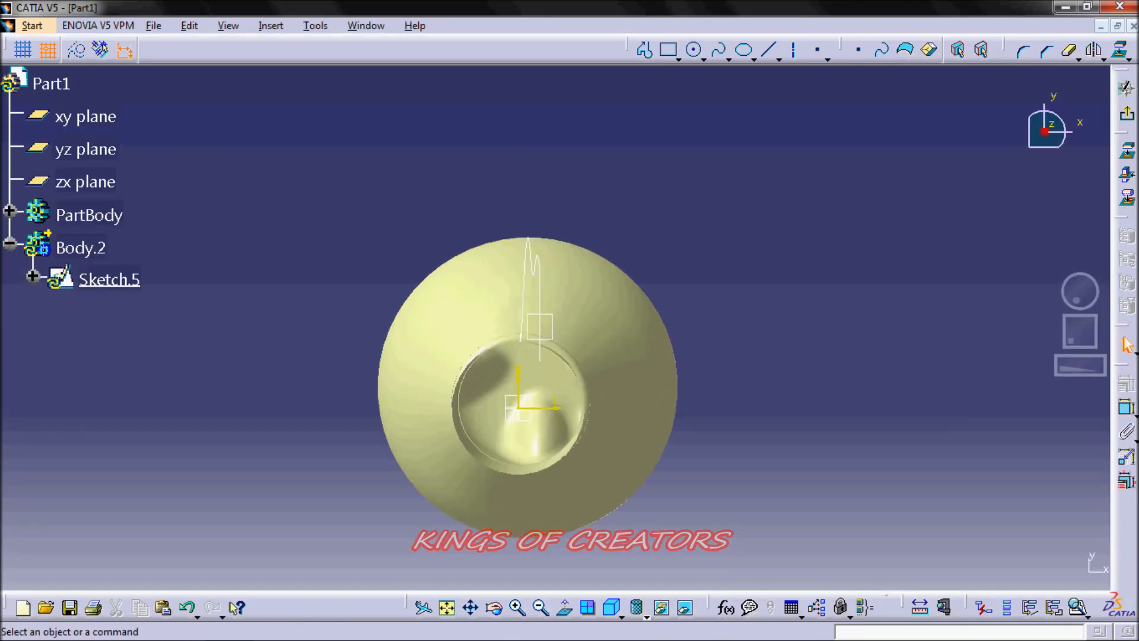
Step: Draw a circle of about 94 mm radius centred on the sketch origin at the bottle's mouth
left_click(1121, 51)
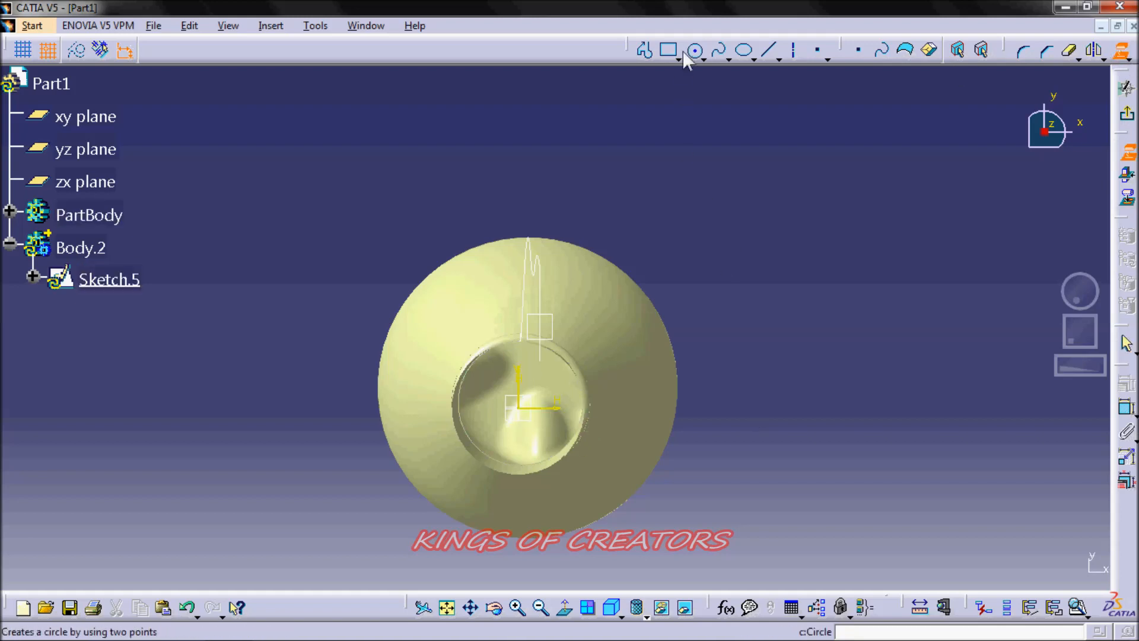
left_click(694, 50)
left_click(525, 410)
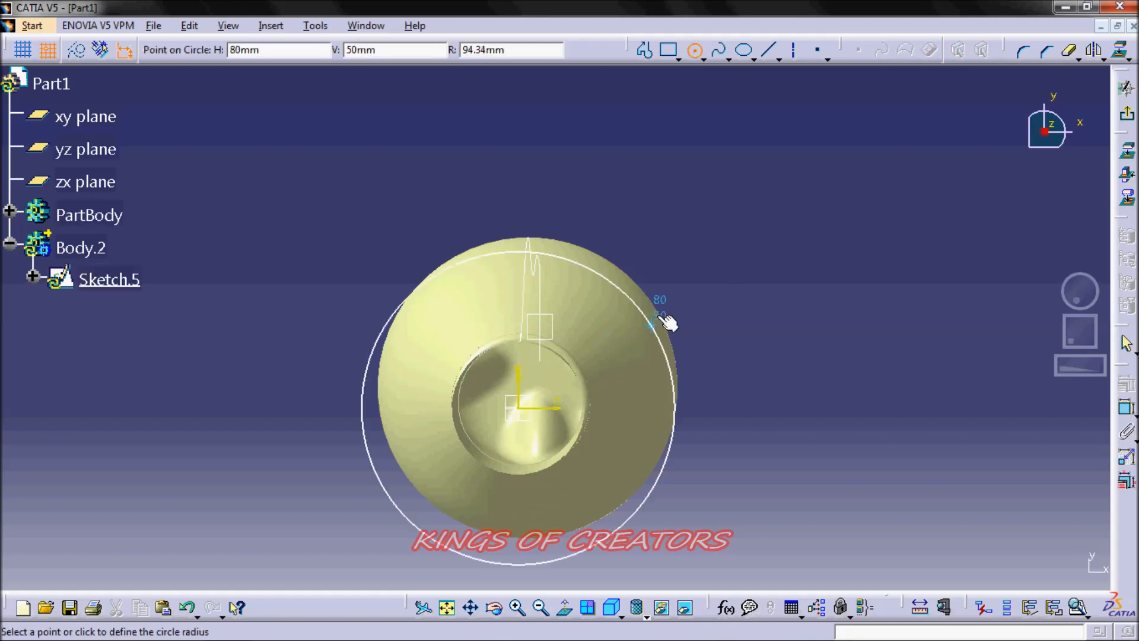
left_click(660, 318)
Step: Dimension the circle's diameter, set it to 85 mm and exit the sketch
left_click(1126, 407)
left_click(921, 318)
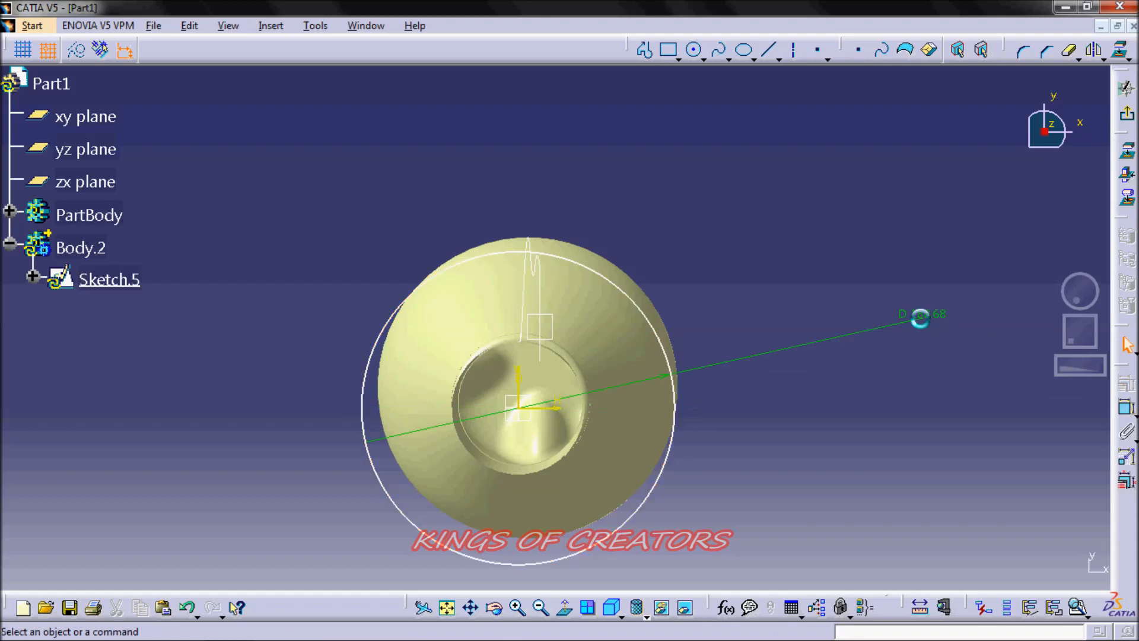
double_click(936, 325)
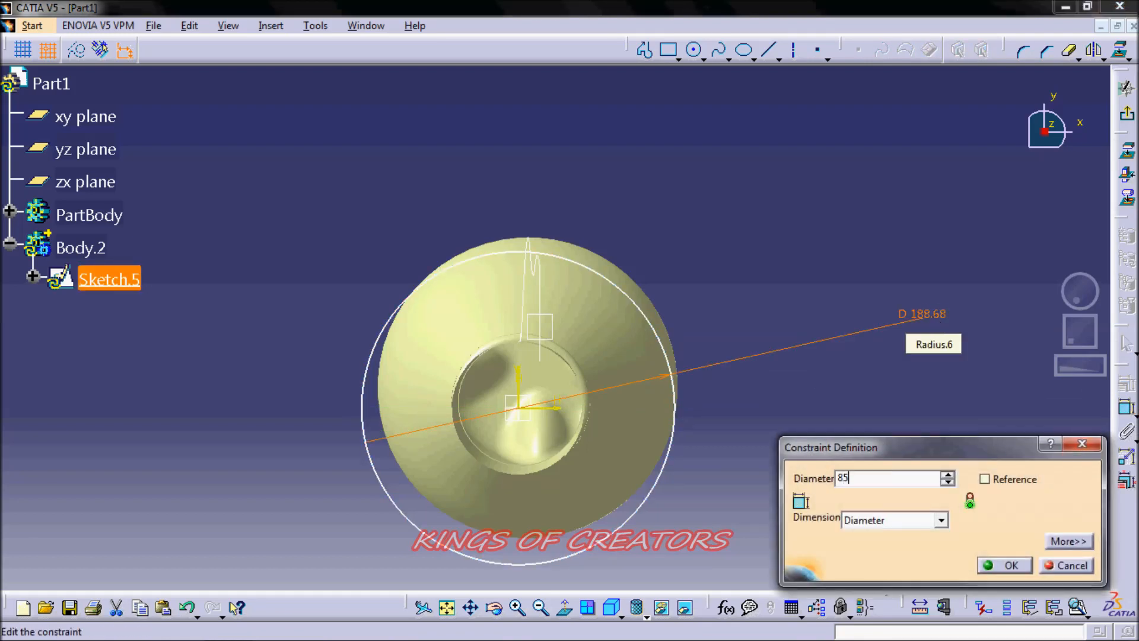
type("85")
left_click(1008, 565)
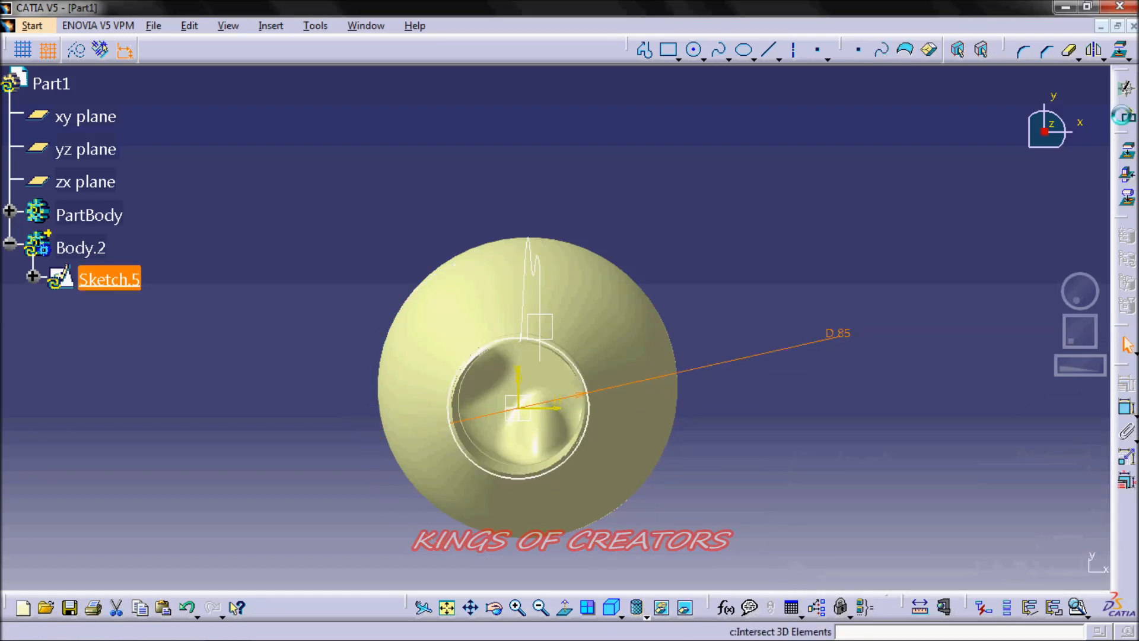
left_click(1125, 118)
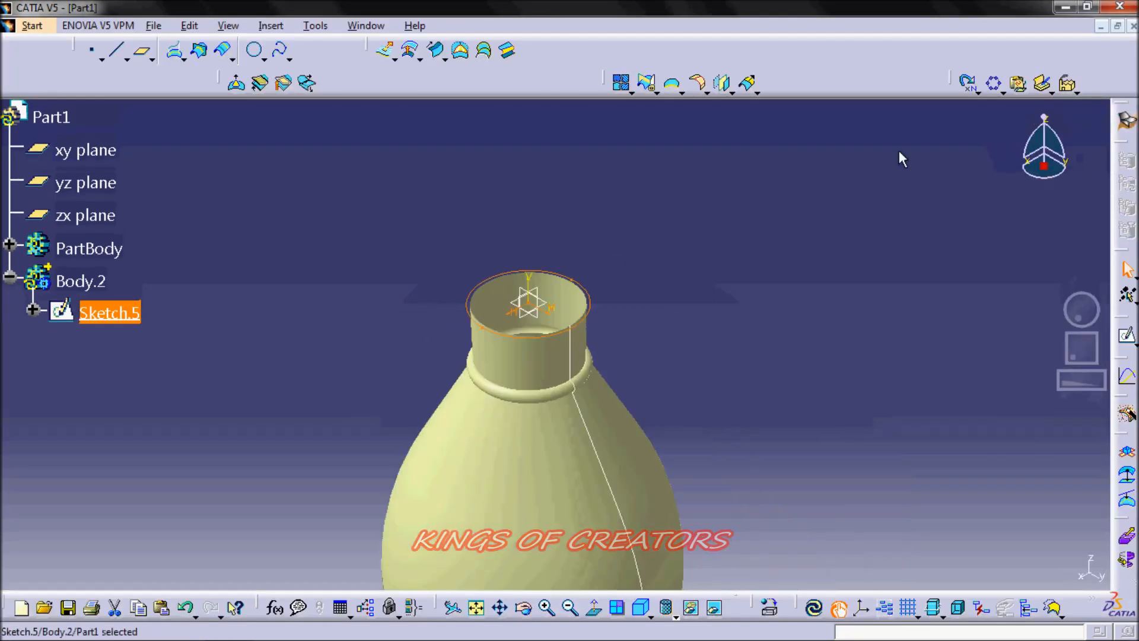
Step: Extrude the circle as a surface 43 mm downward around the bottle's neck to form the cap's side wall
left_click(389, 52)
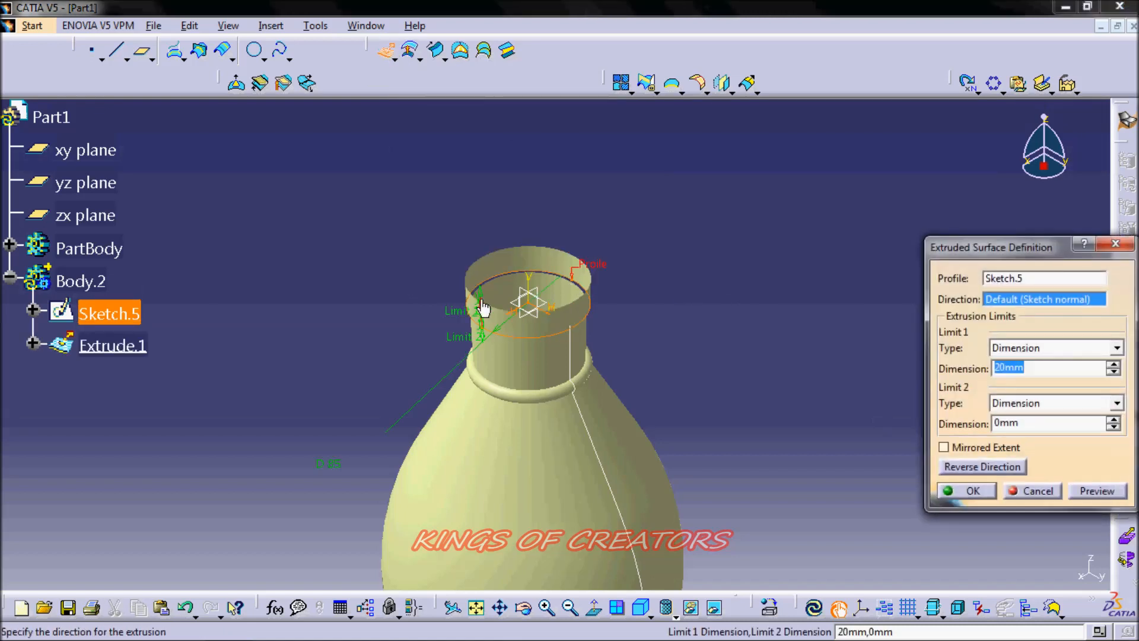
left_click(1009, 467)
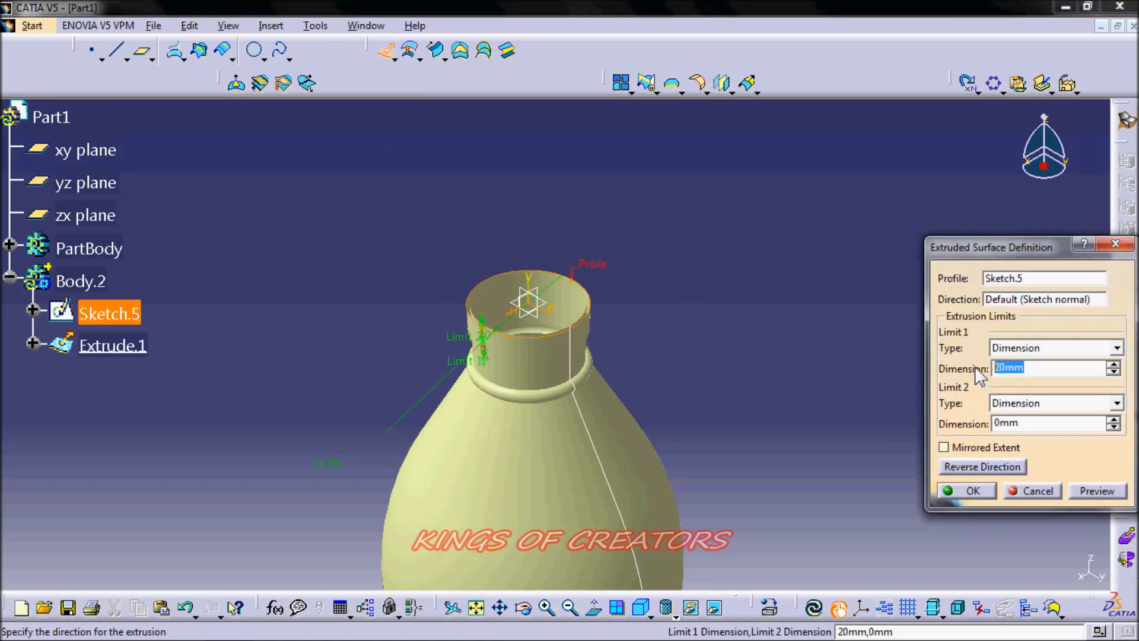
left_click(1098, 491)
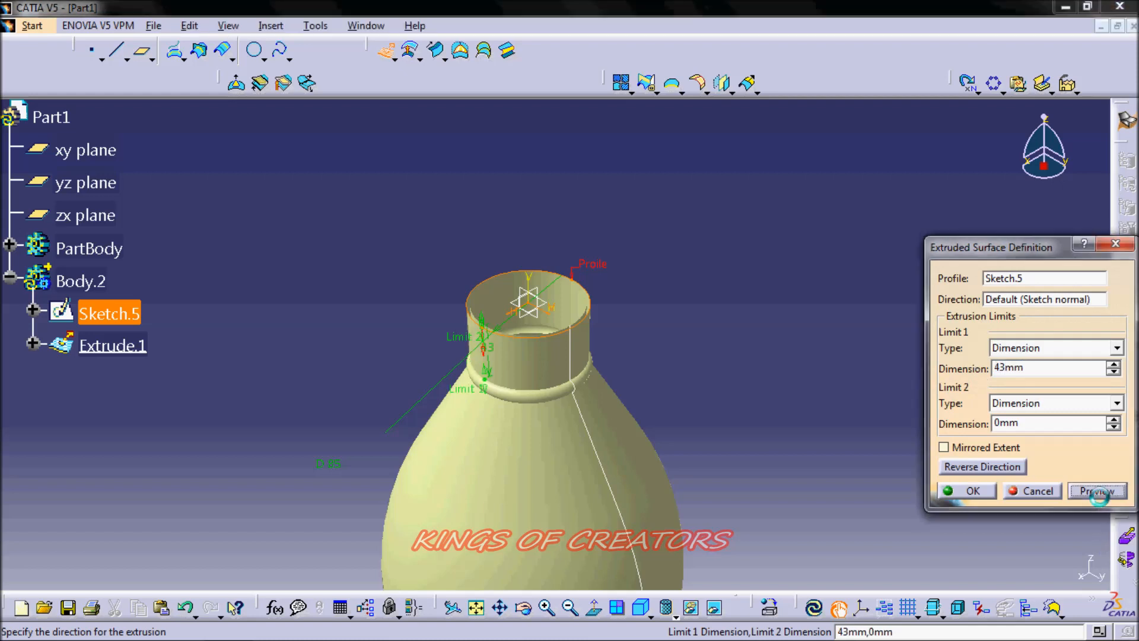
left_click(973, 491)
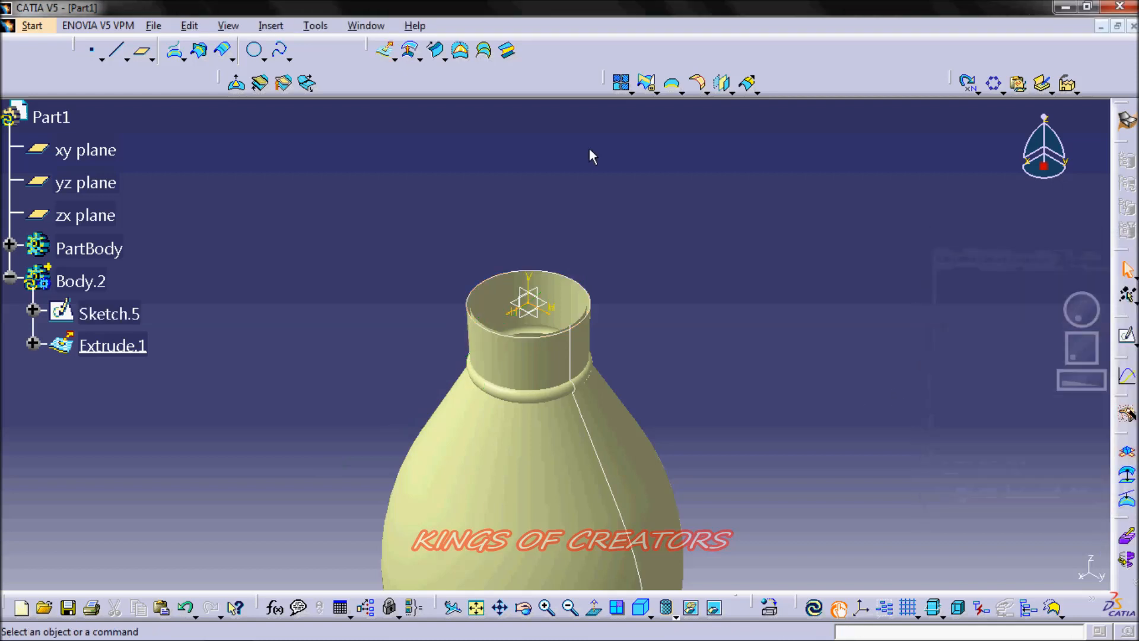
Step: Close the top of the cap with a Fill surface bounded by the circle sketch
left_click(462, 53)
left_click(110, 313)
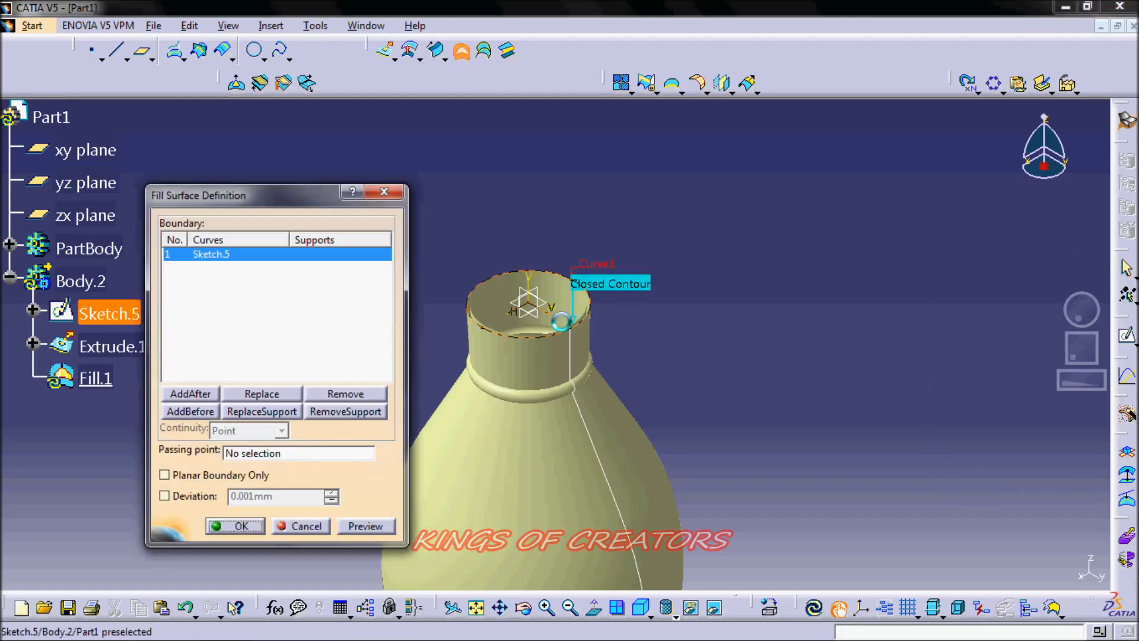
left_click(363, 526)
left_click(236, 525)
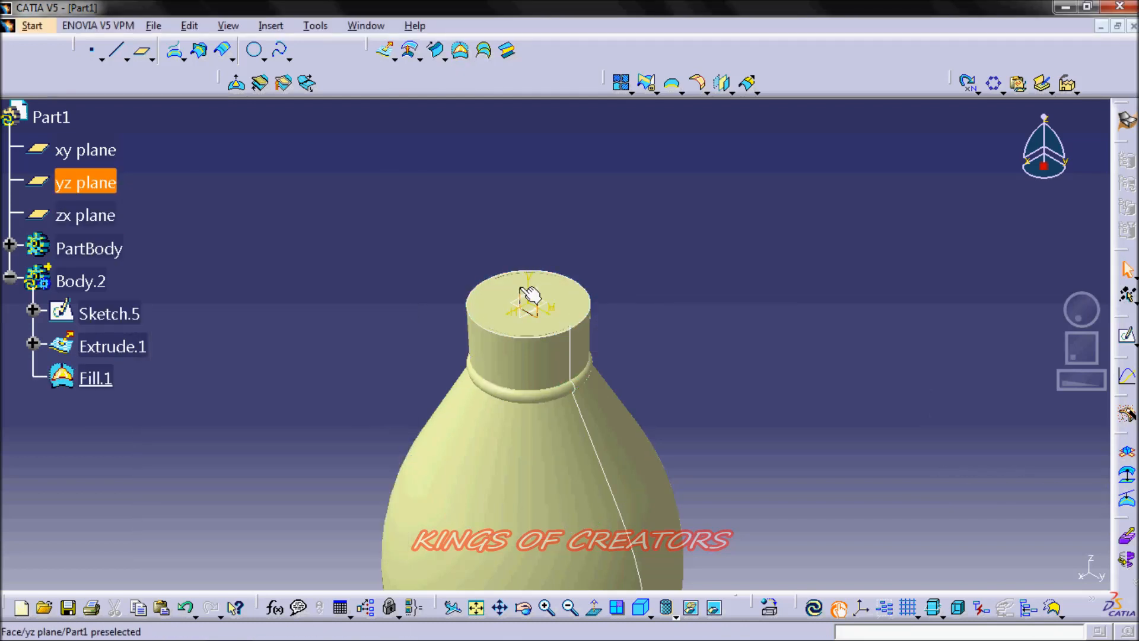
Step: Sketch on the yz plane, project the vertical neck line into it and exit the sketch
left_click(1123, 336)
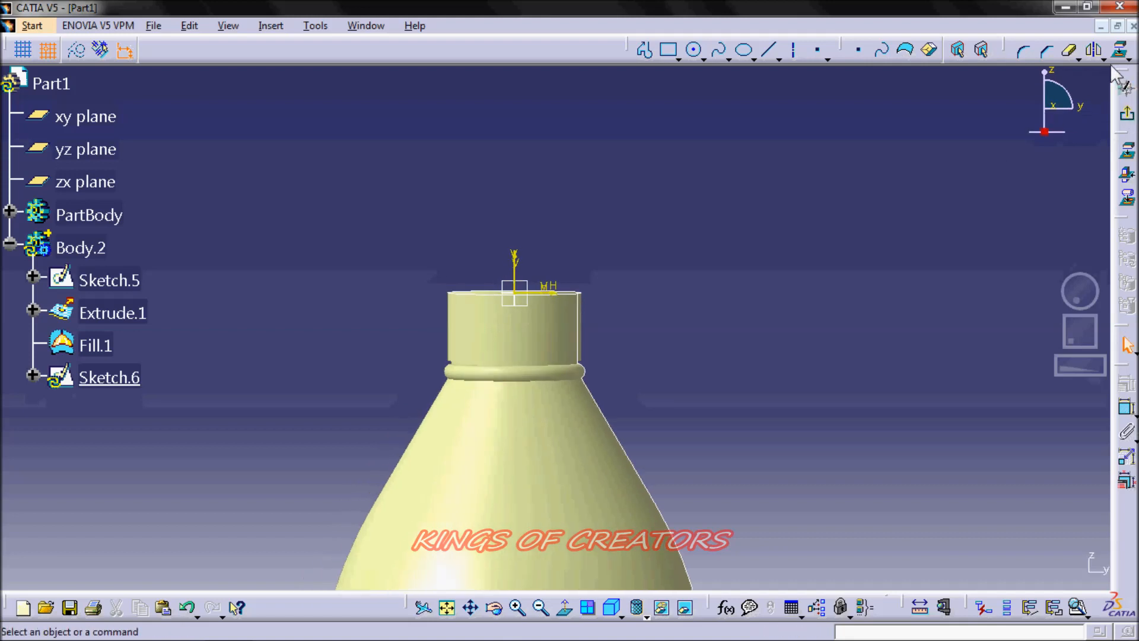
left_click(581, 343)
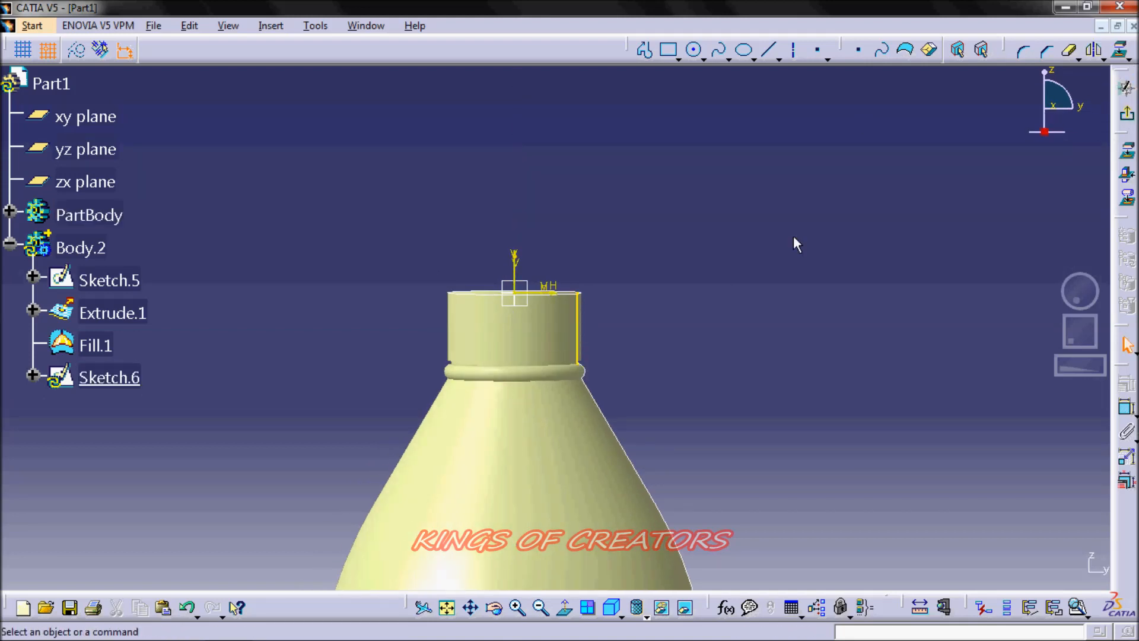
left_click(1131, 119)
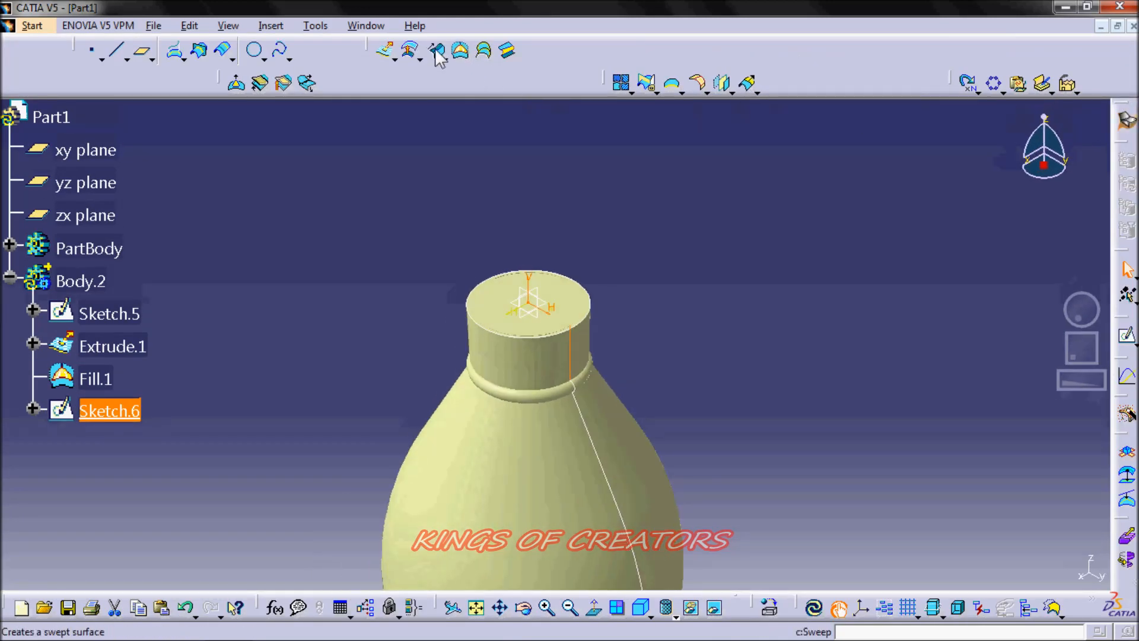
Step: Create a circular swept surface of Center and radius subtype along the projected neck line with a 5 mm radius
left_click(437, 51)
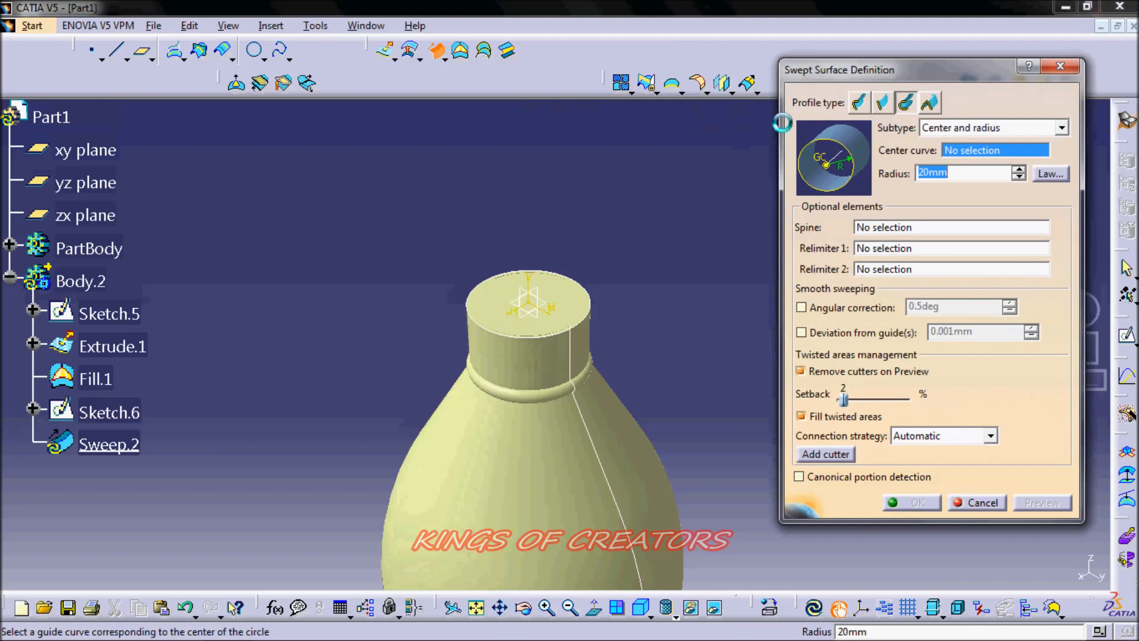
left_click(572, 361)
type("5")
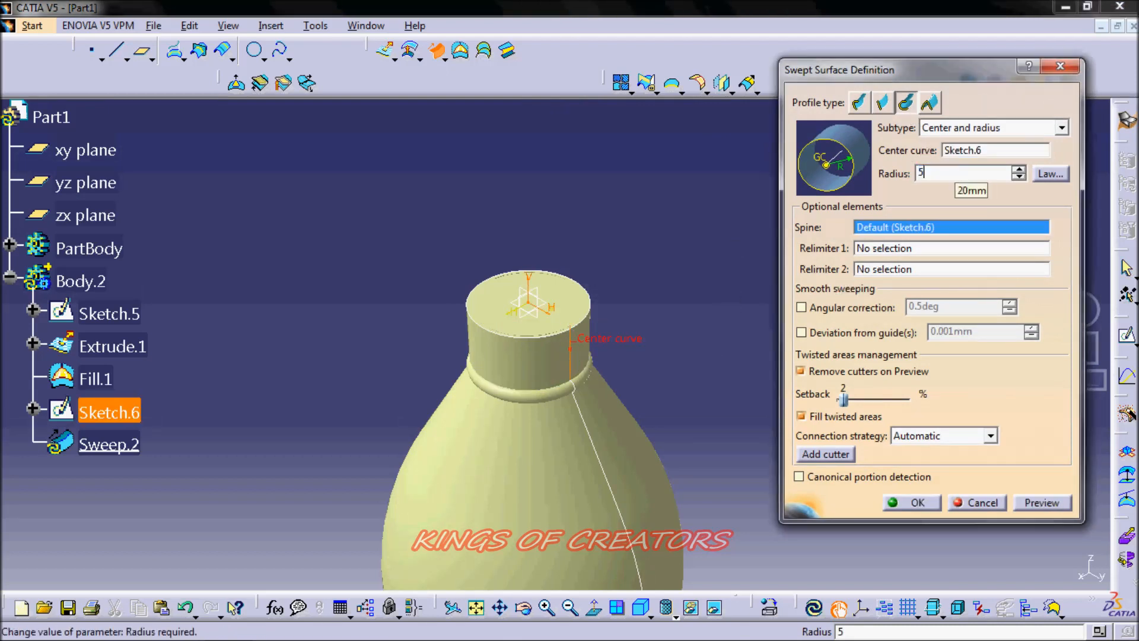
left_click(1050, 509)
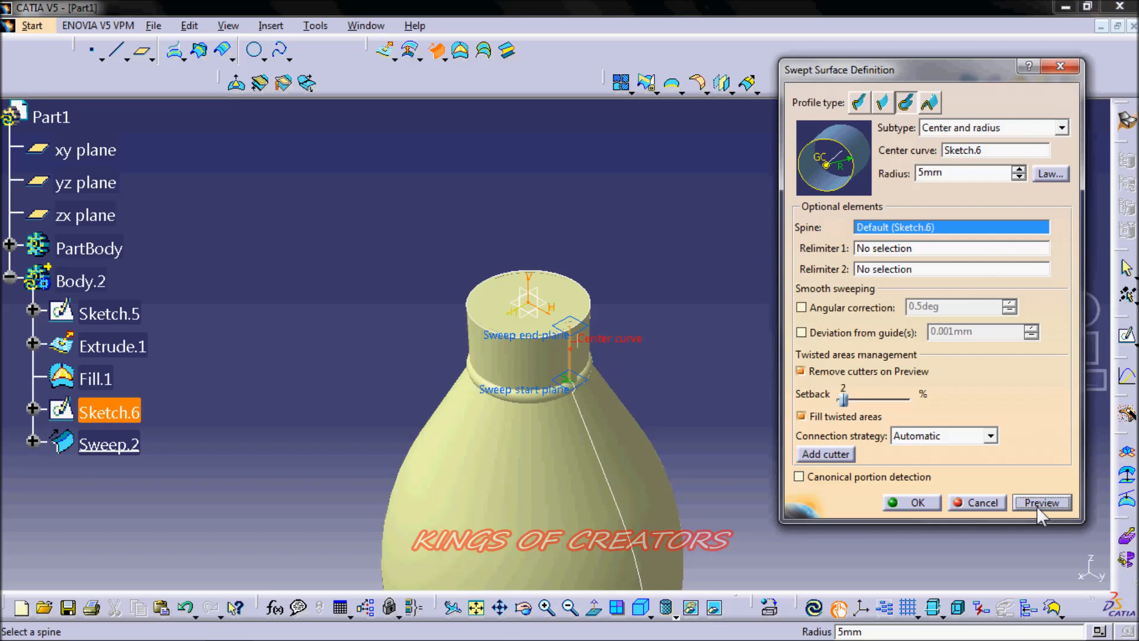
left_click(919, 502)
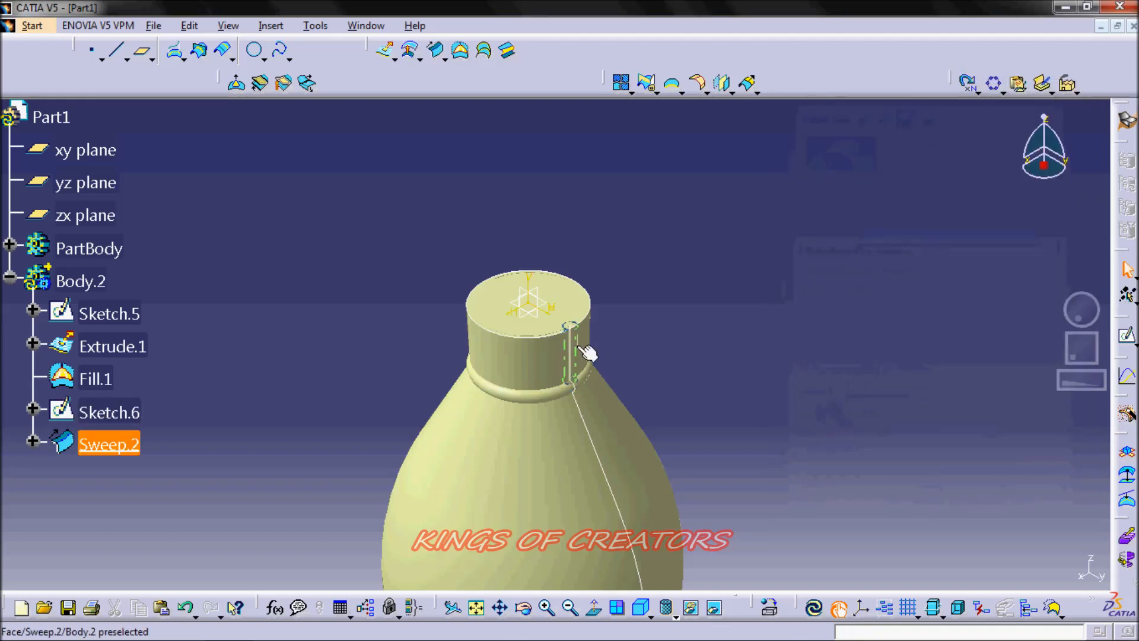
Step: Pattern the swept rib in a complete crown of 25 instances, using the cap's top face as the reference element
left_click(995, 84)
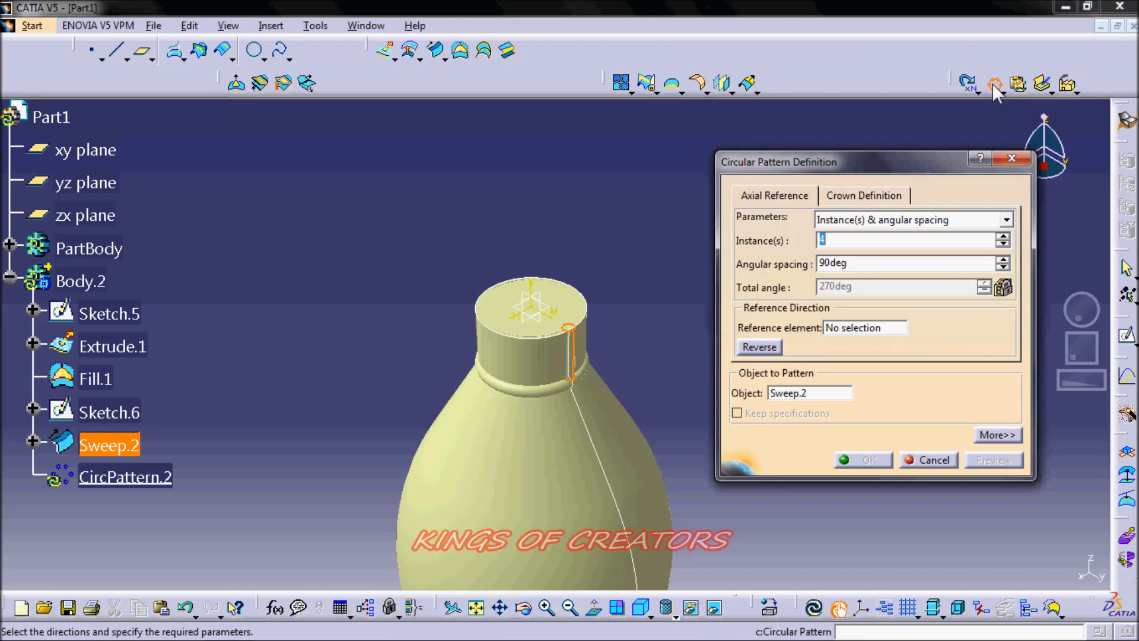
left_click(972, 221)
left_click(937, 271)
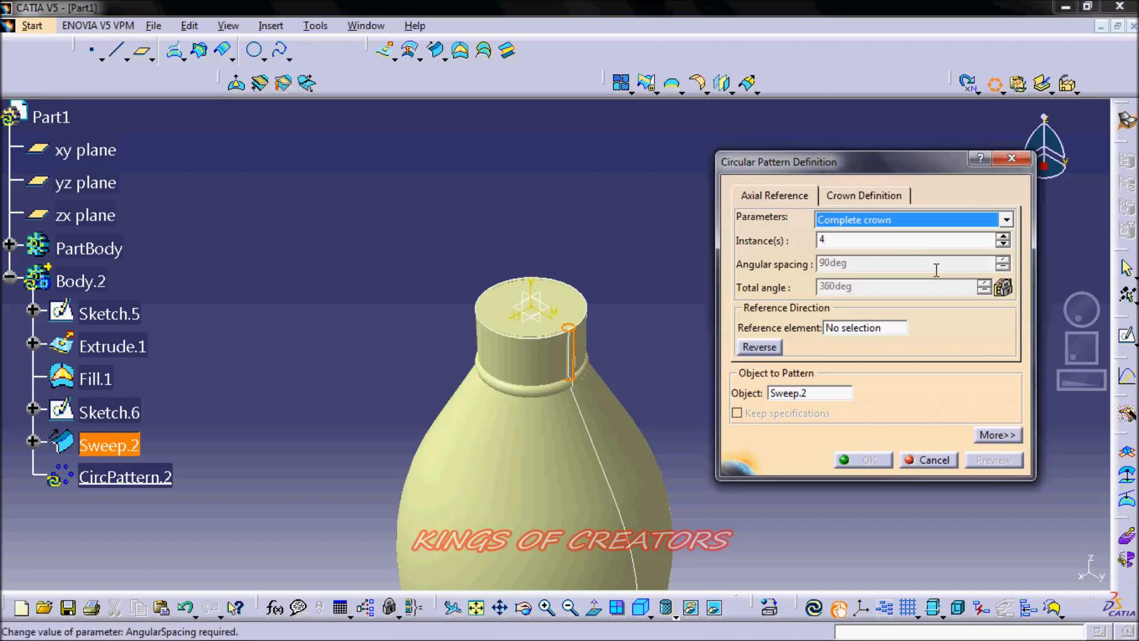
double_click(979, 241)
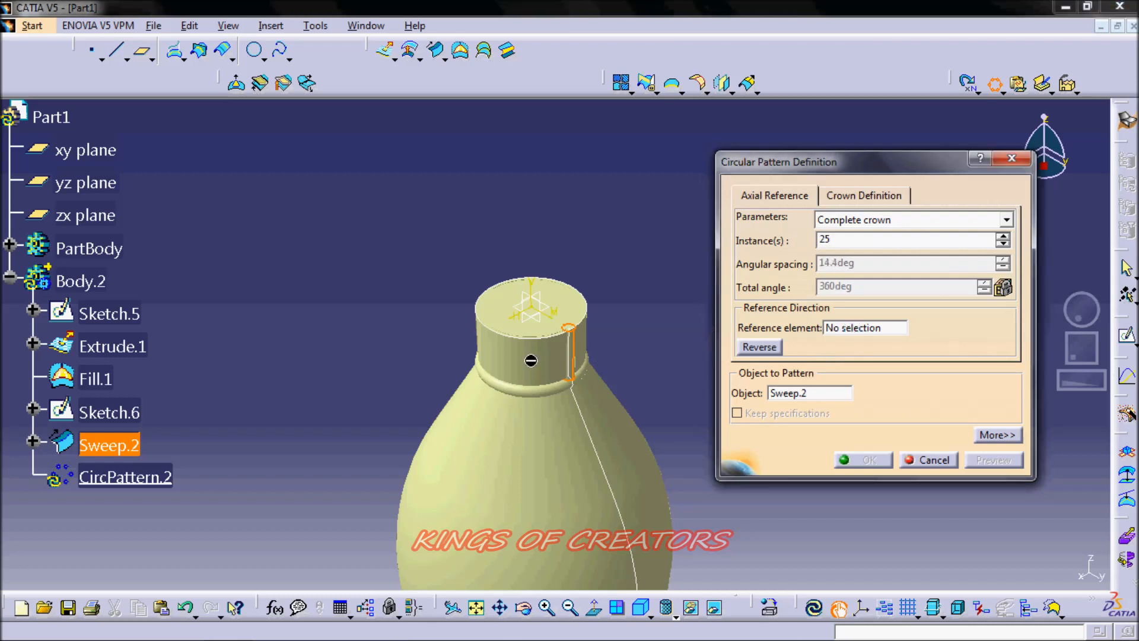
left_click(858, 328)
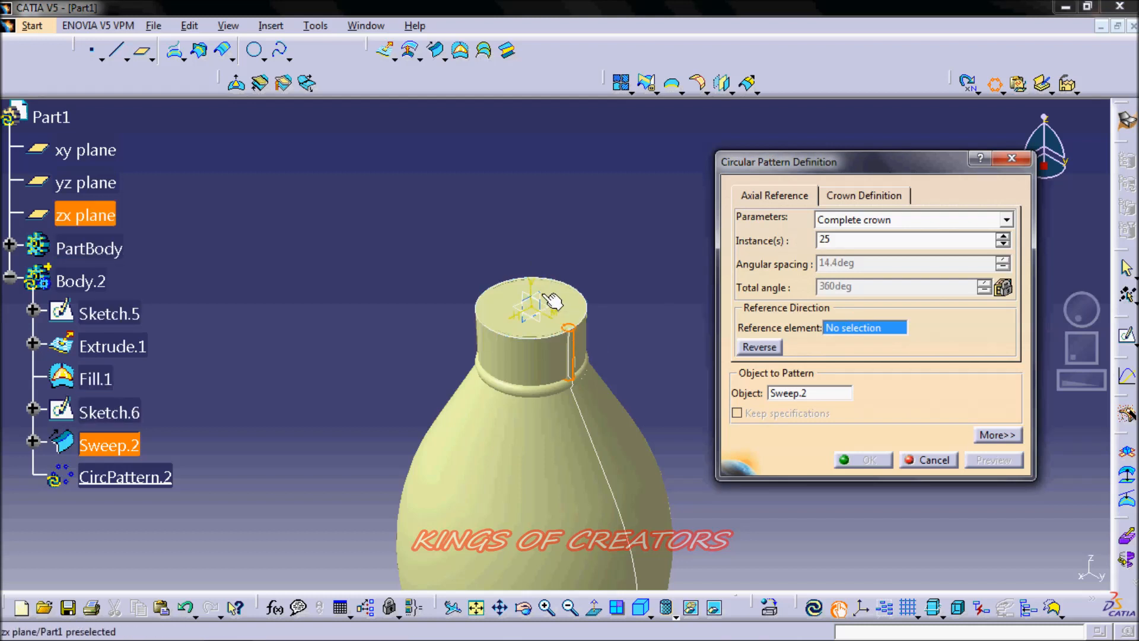
left_click(555, 304)
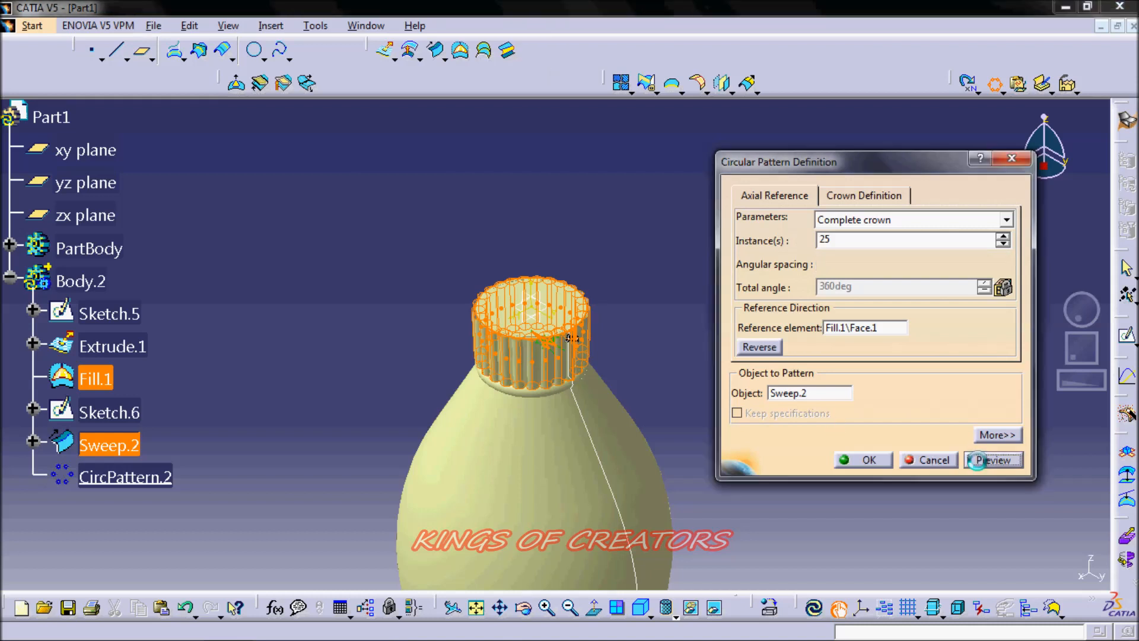
left_click(863, 460)
left_click(655, 369)
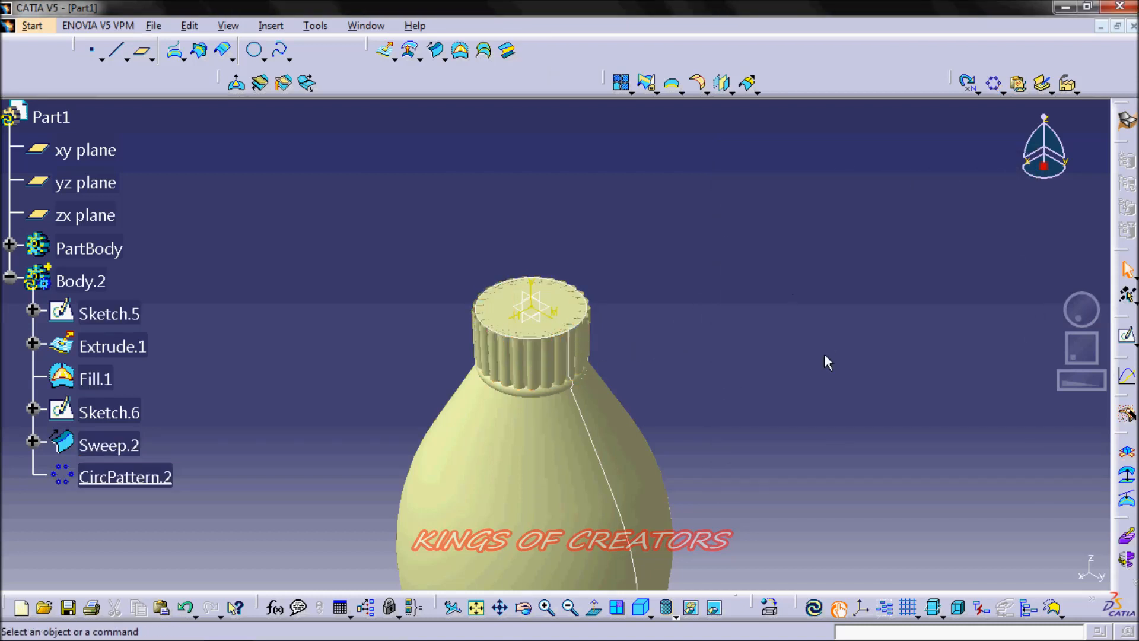
Step: Insert another new body into the part after the cap body
left_click_drag(1080, 387, 942, 380)
left_click_drag(1080, 329, 1073, 314)
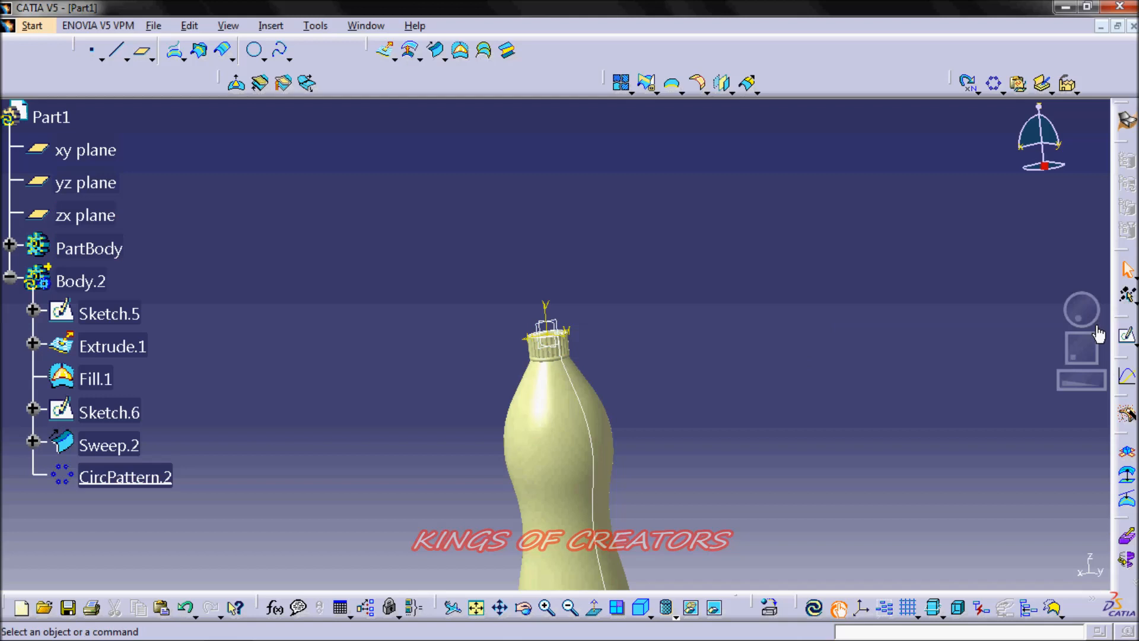
mouse_move(1082, 361)
left_mouse_down()
mouse_move(1074, 330)
mouse_move(1075, 343)
left_mouse_up()
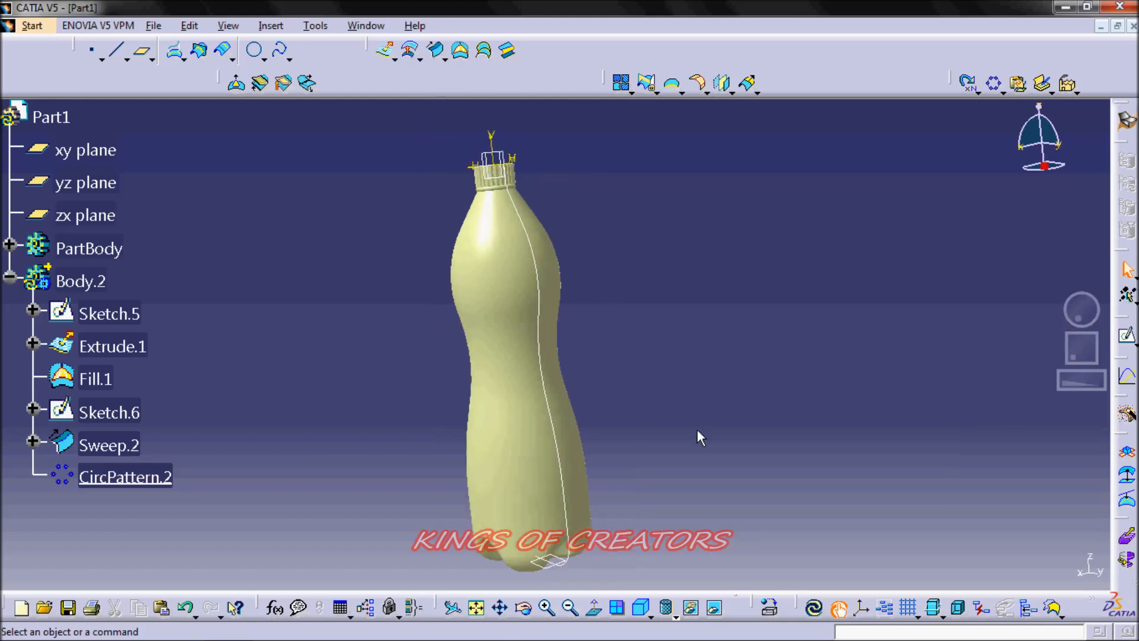
left_click(639, 608)
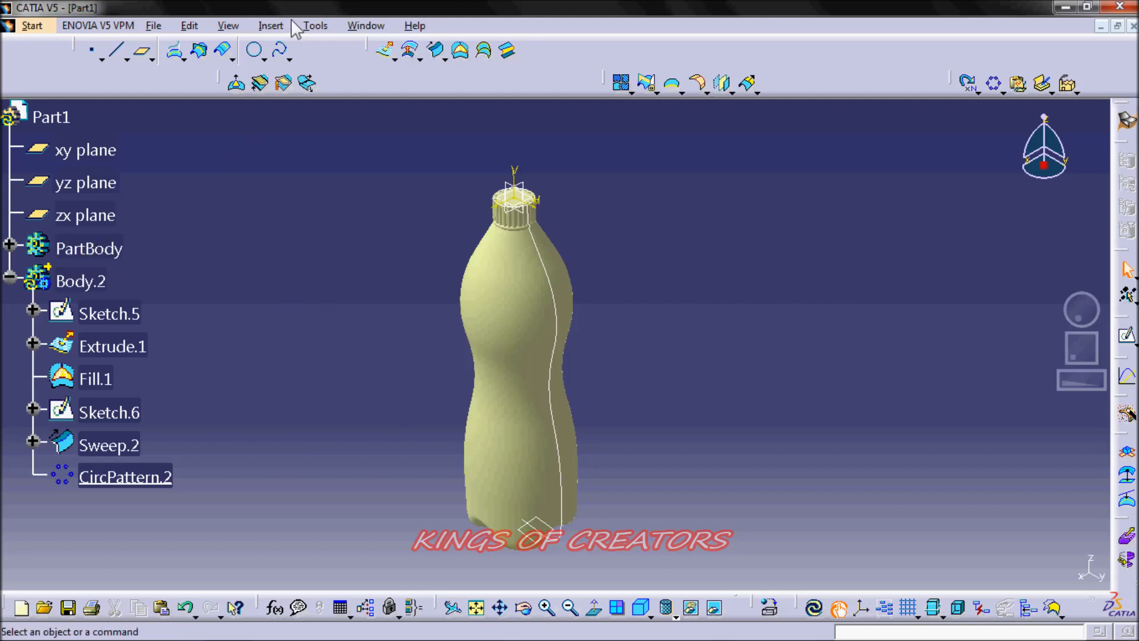
left_click(274, 25)
left_click(288, 67)
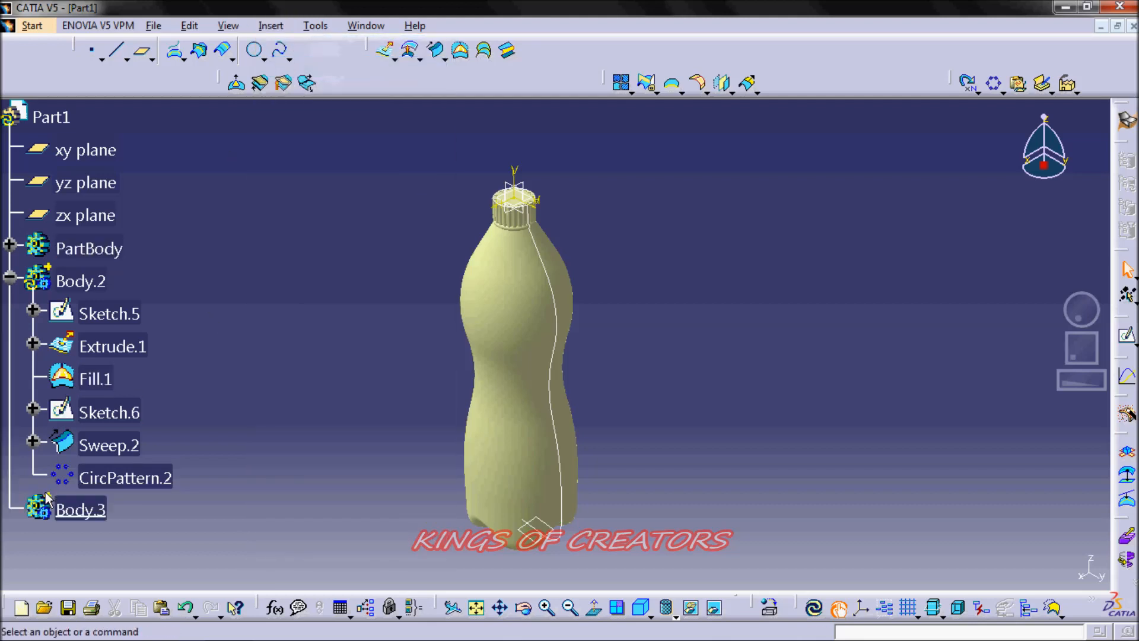
Step: Open a sketch on the yz plane and project the bottle's outline edges along the waist into it
left_click(526, 198)
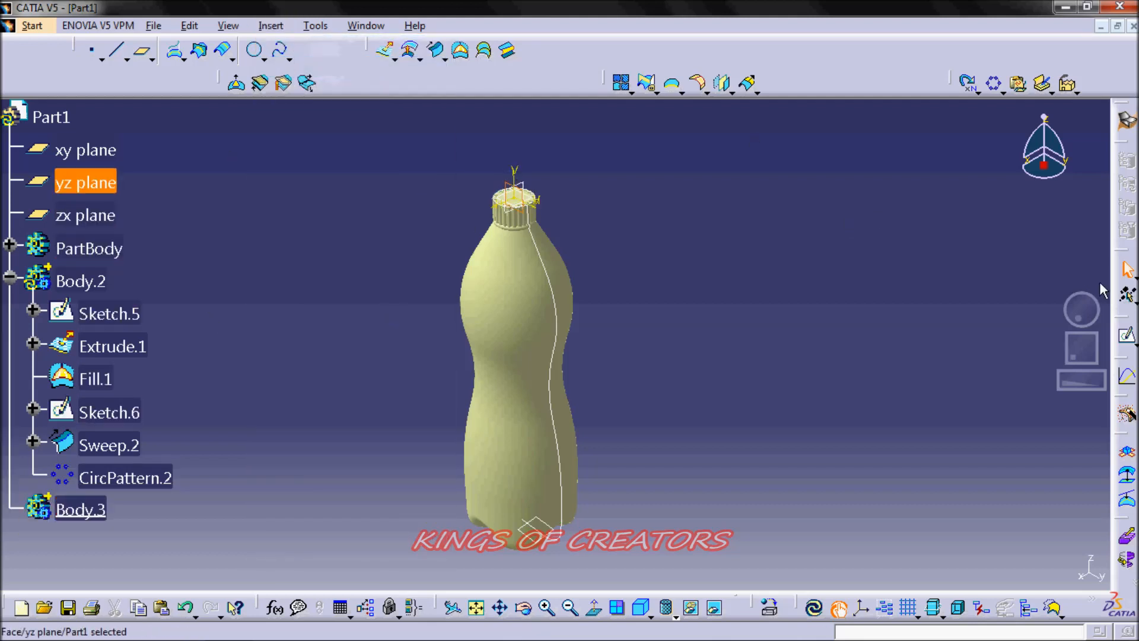
left_click(1128, 335)
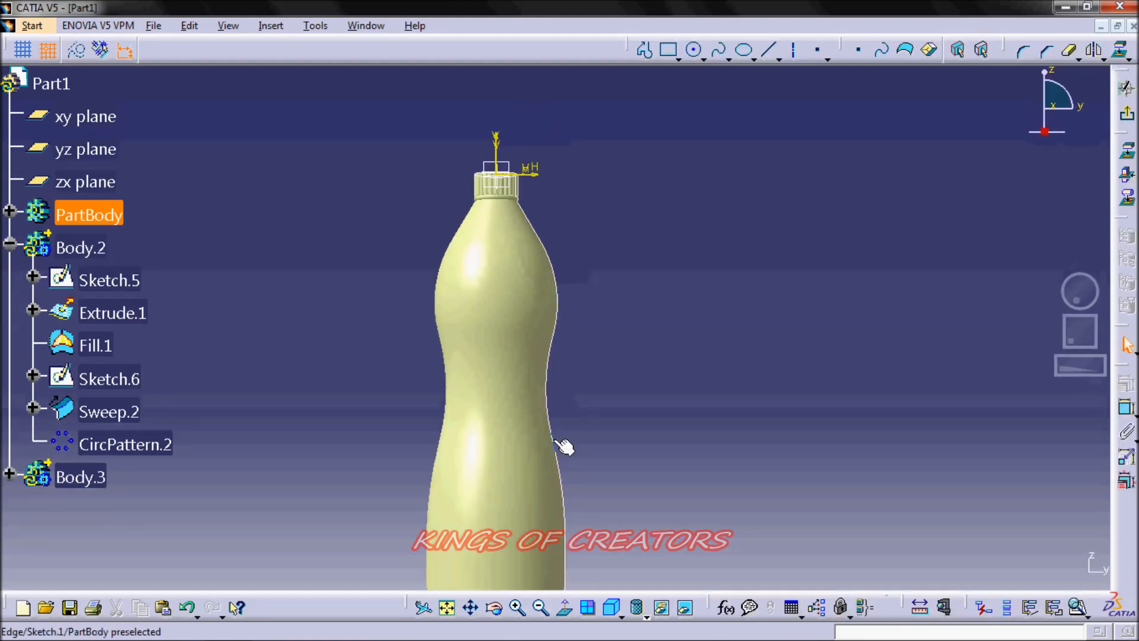
left_click(553, 409)
left_click(1120, 50)
left_click(666, 368)
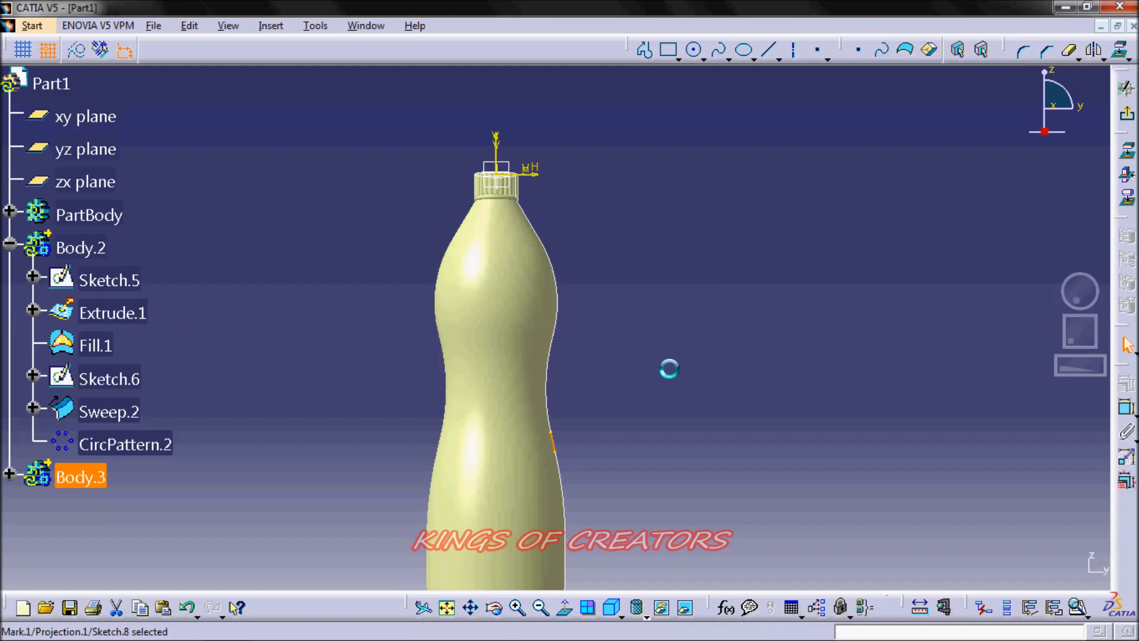
left_click(706, 354)
left_click(1120, 50)
left_click(556, 415)
Step: Draw a vertical axis along the bottle's centreline, from just below the cap down into the lower body
left_click(645, 51)
left_click(794, 51)
left_click(499, 194)
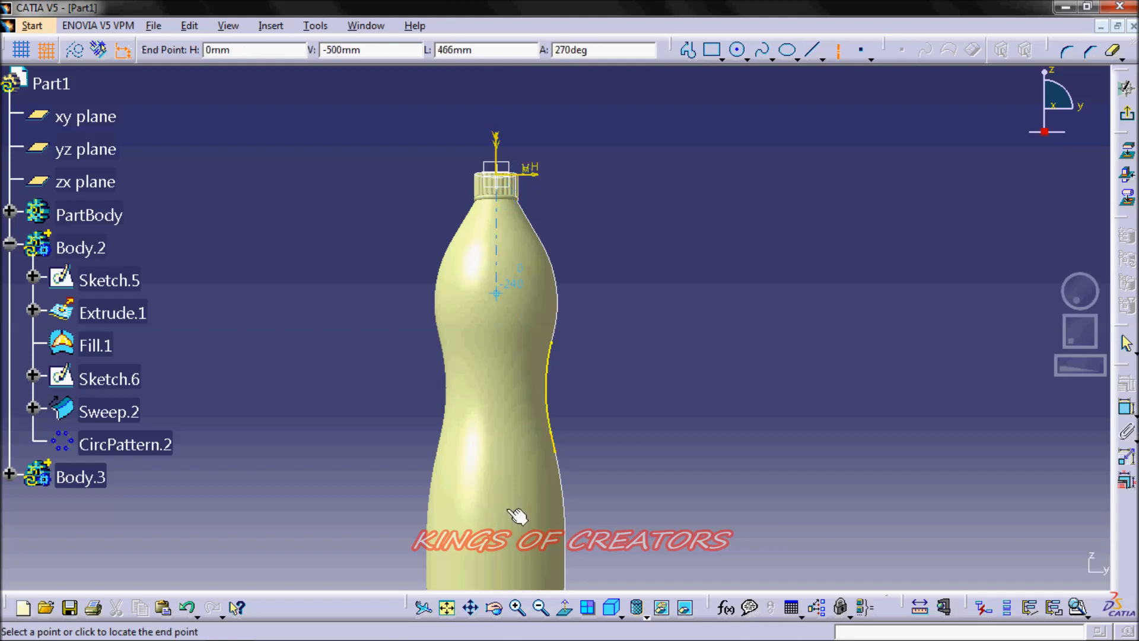
left_click(508, 540)
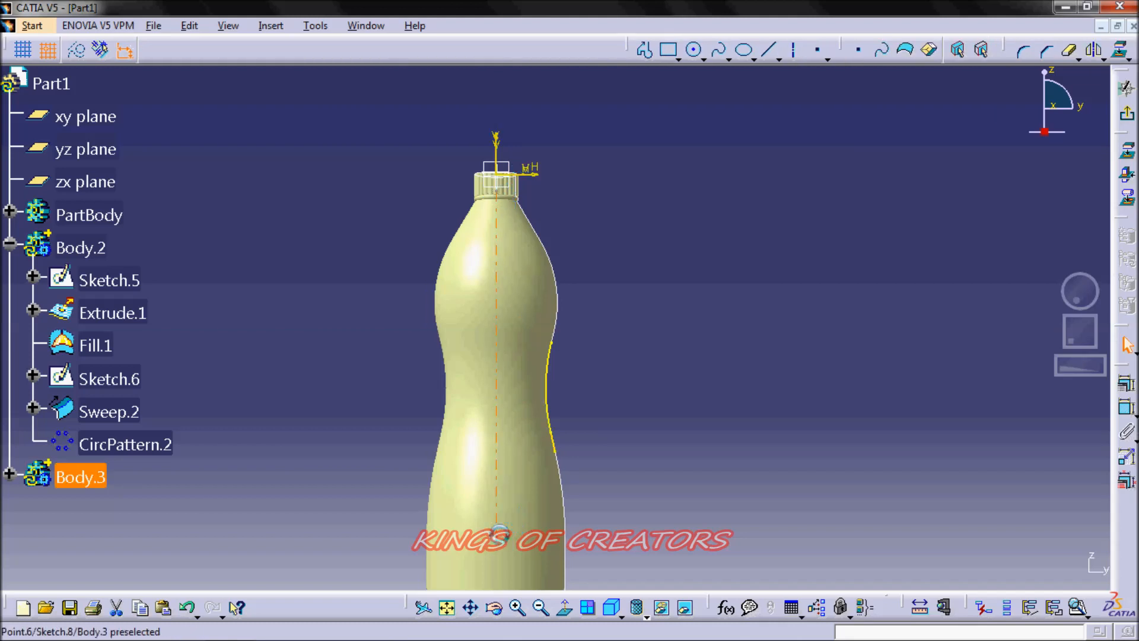
Step: Finish the waist sketch and revolve it 360 degrees about its sketch axis into a surface
left_click(1126, 113)
left_click(385, 51)
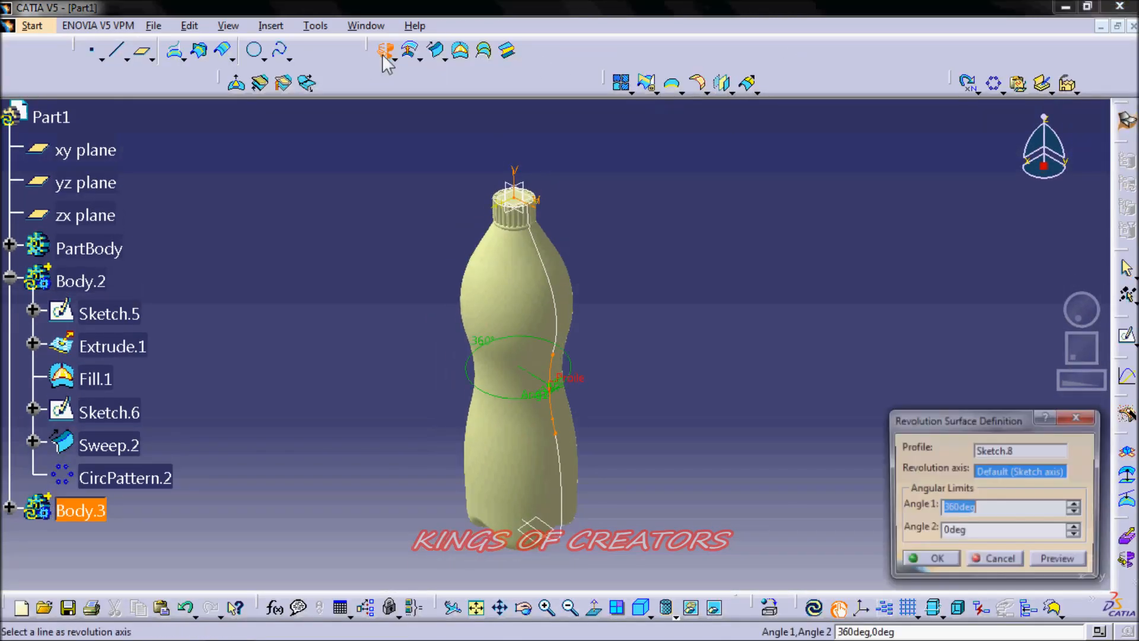
left_click(1045, 564)
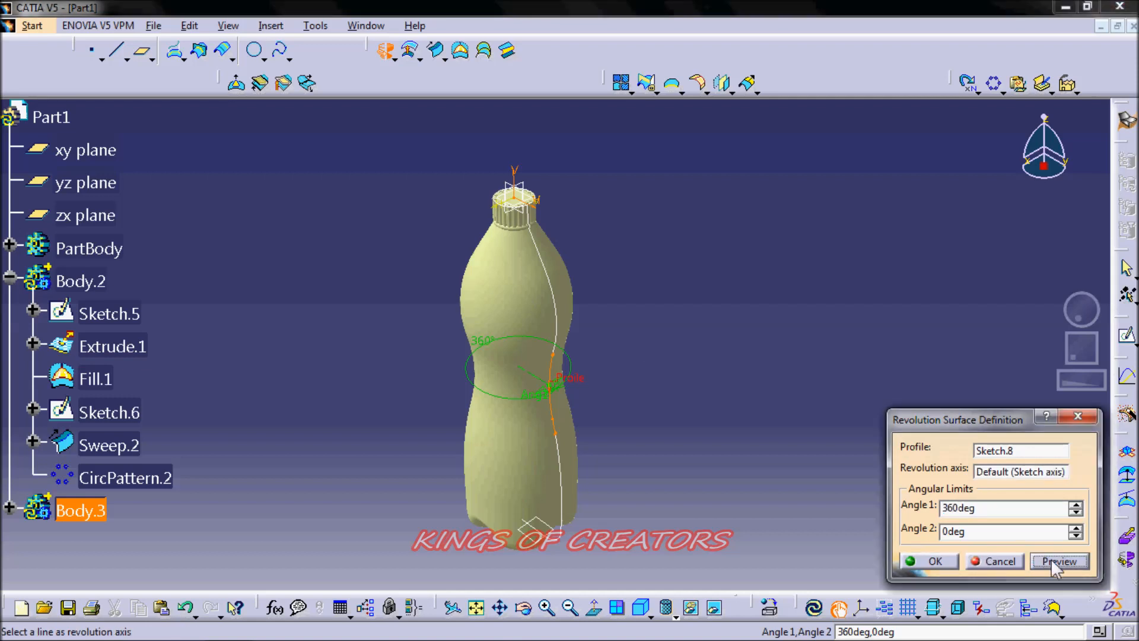
left_click(930, 561)
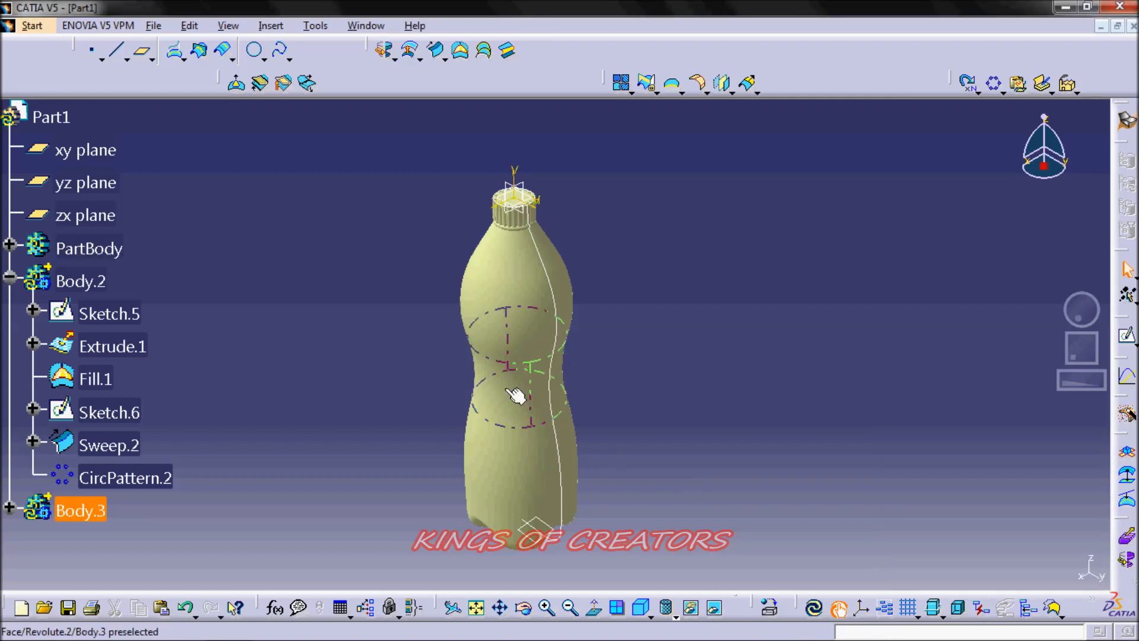
left_click(354, 410)
Step: Apply the Orange painting material from the default material catalog to Body.3, the waist surface
left_click(773, 611)
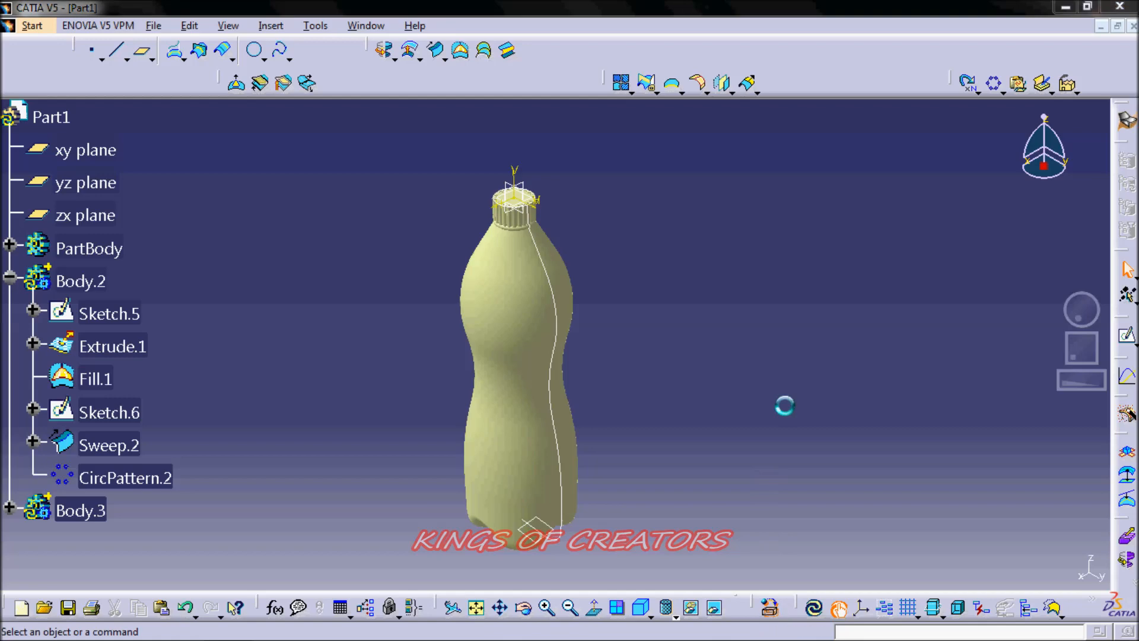
left_click(629, 159)
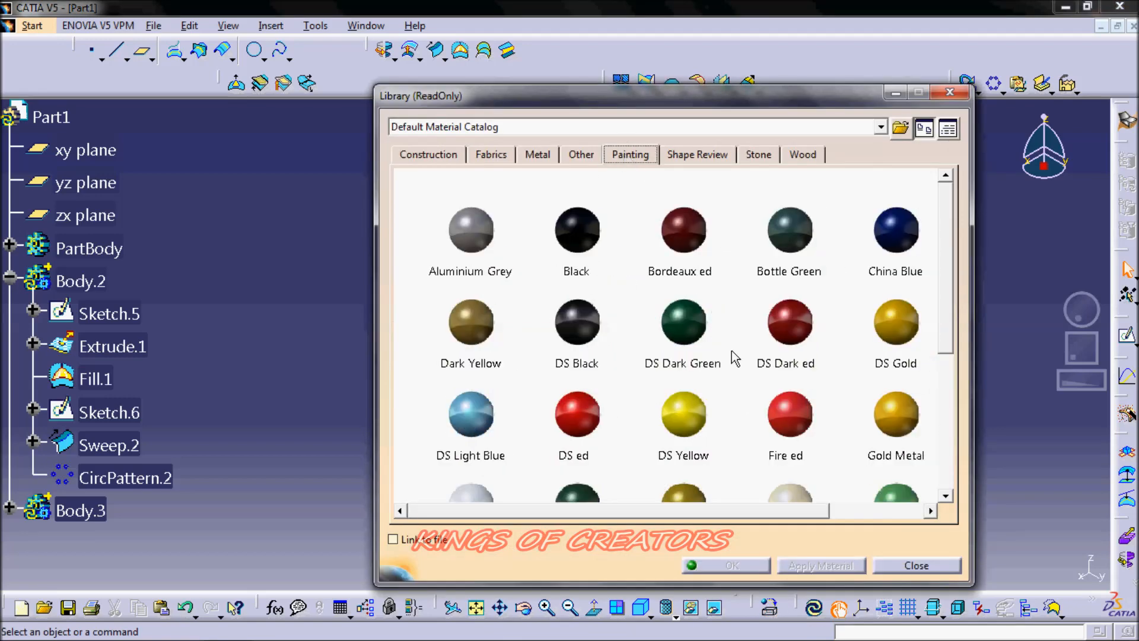
left_click_drag(946, 320, 946, 386)
left_click(791, 420)
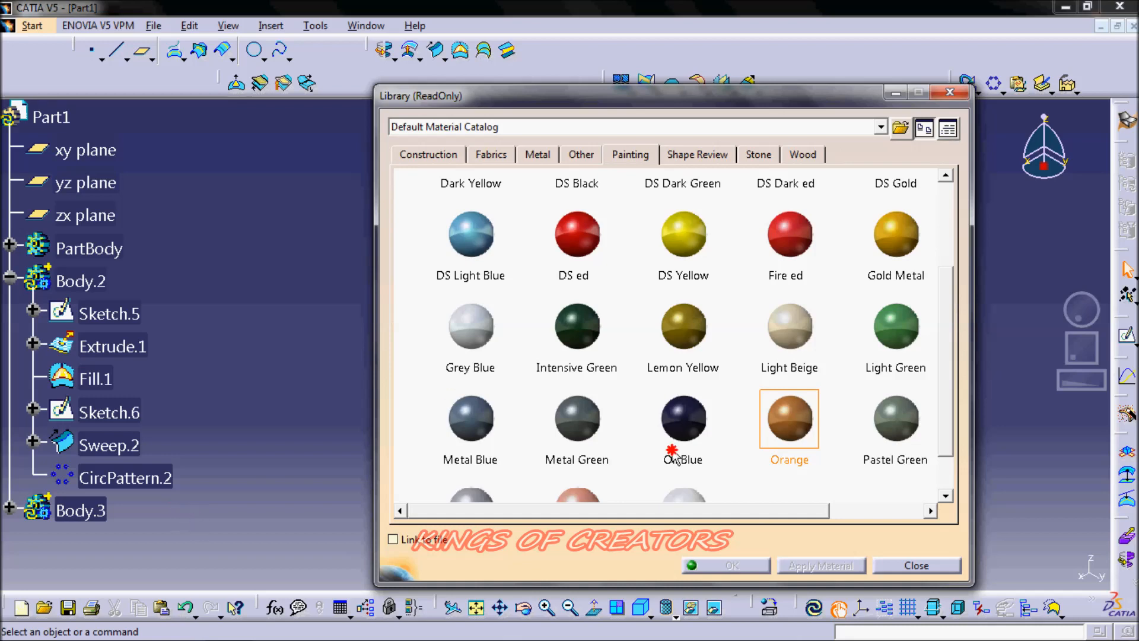
left_click(80, 510)
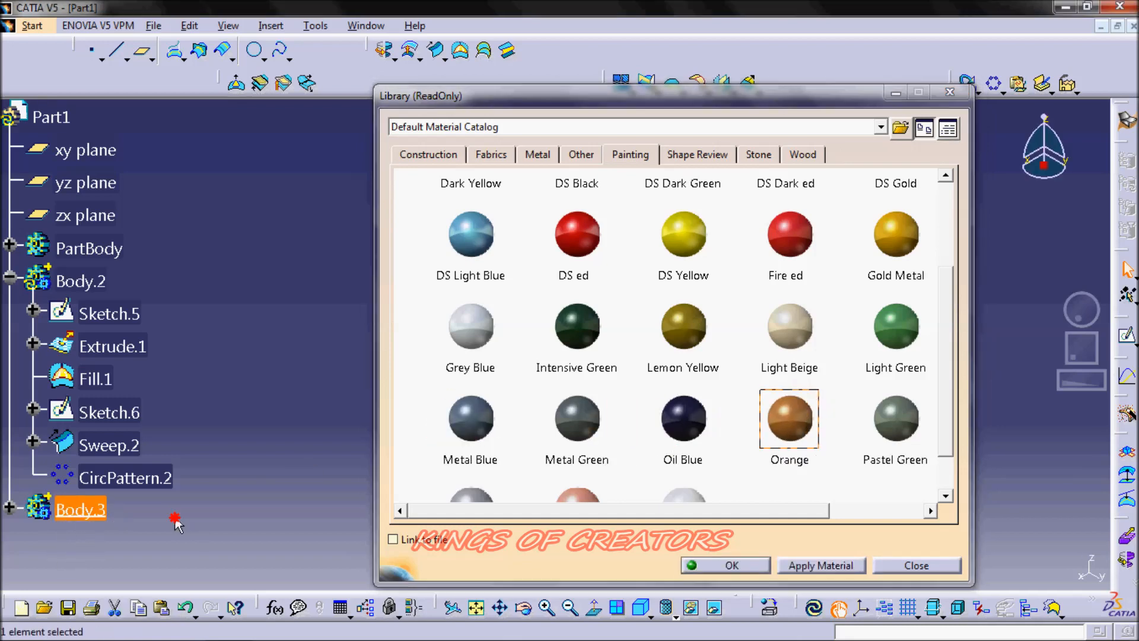
left_click_drag(565, 102, 765, 182)
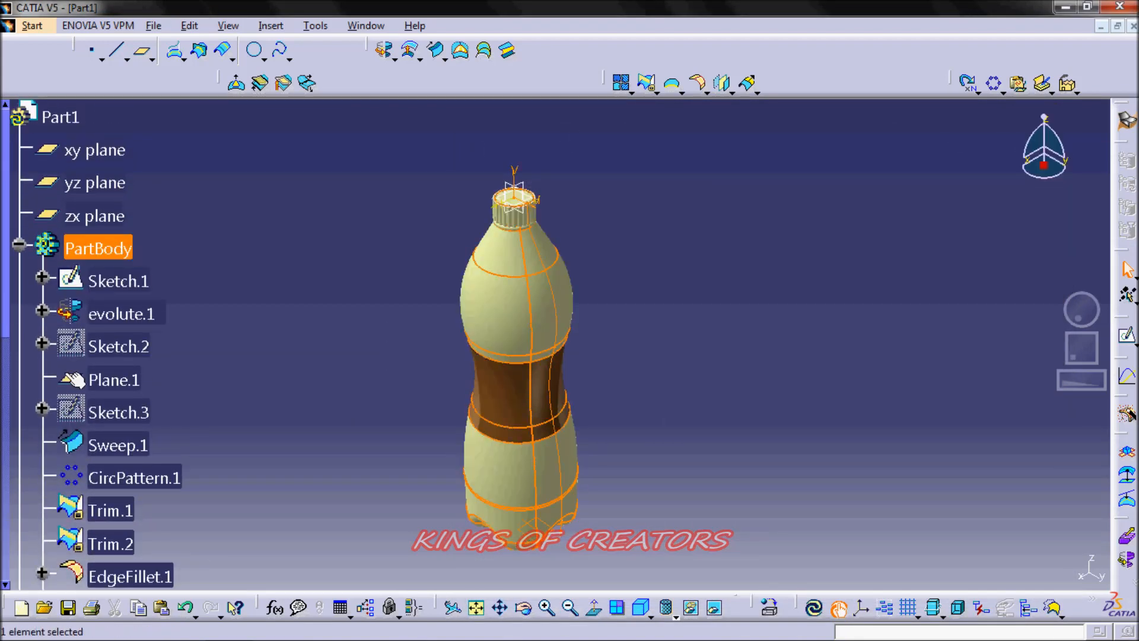
Step: Apply the Dull Orange material from the Shape Review category to Body.2, the ribbed cap
left_click(98, 248)
left_click(138, 608)
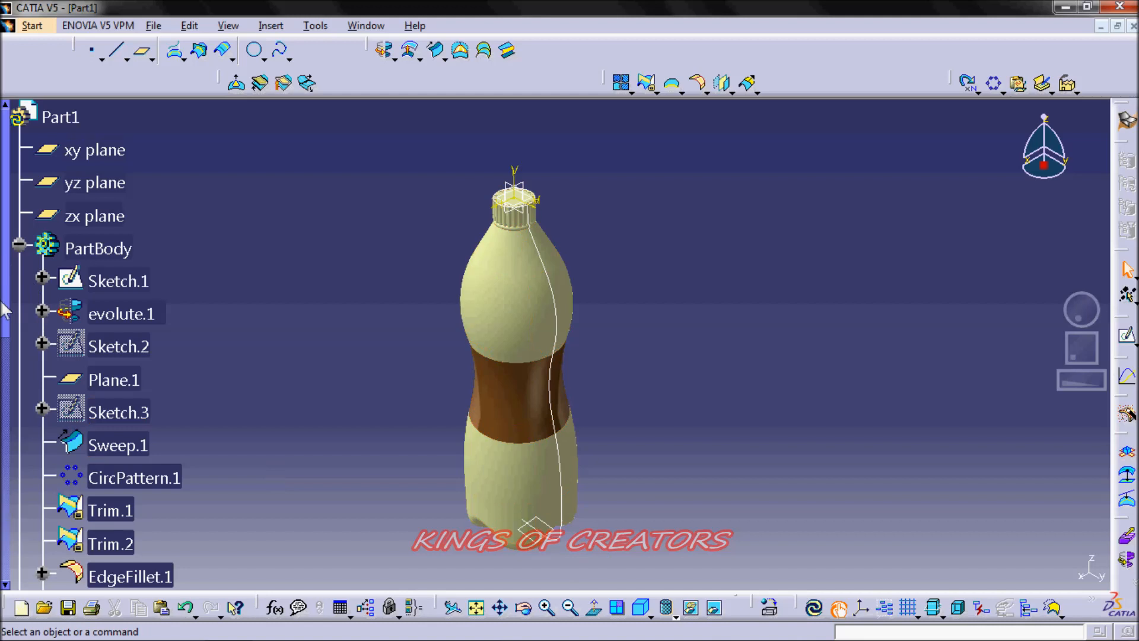
left_click_drag(4, 317, 6, 427)
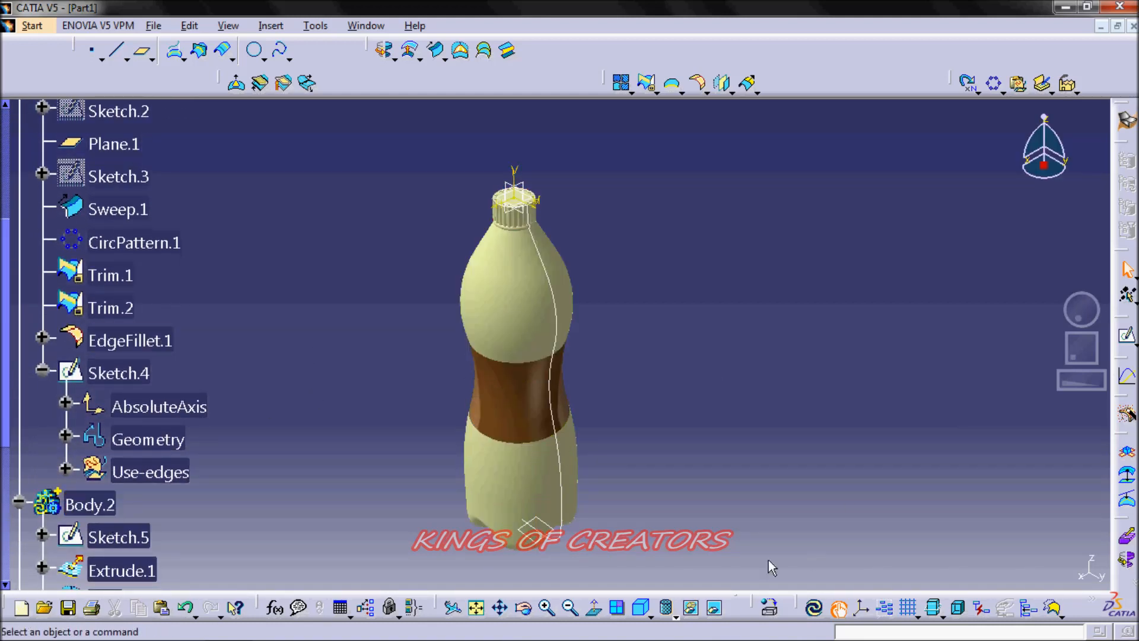
left_click(771, 605)
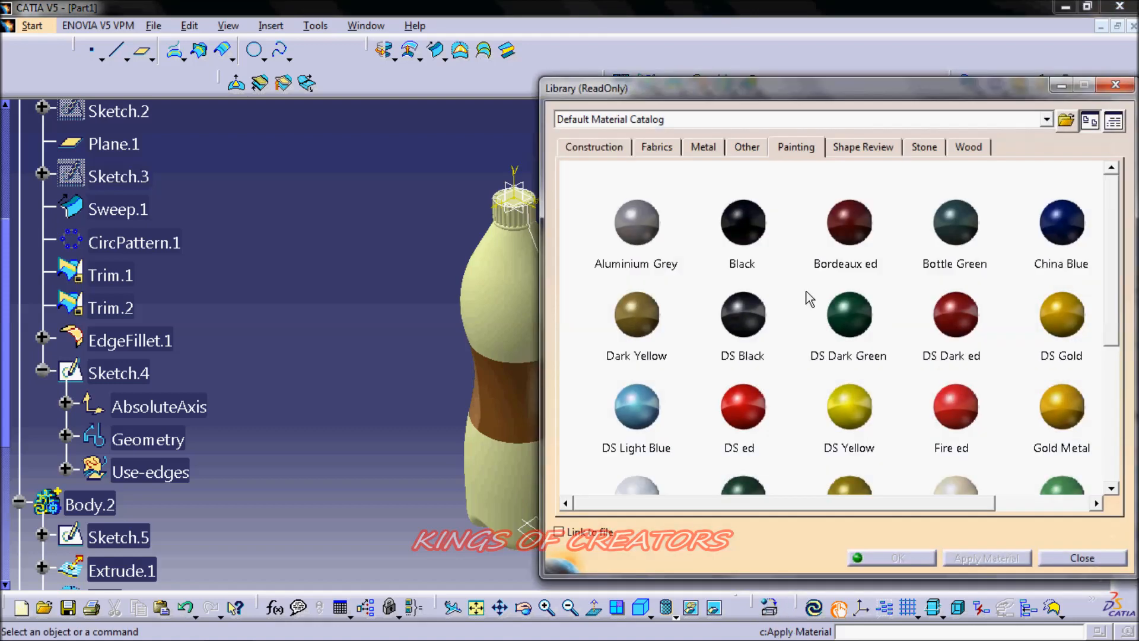
left_click_drag(744, 93, 802, 88)
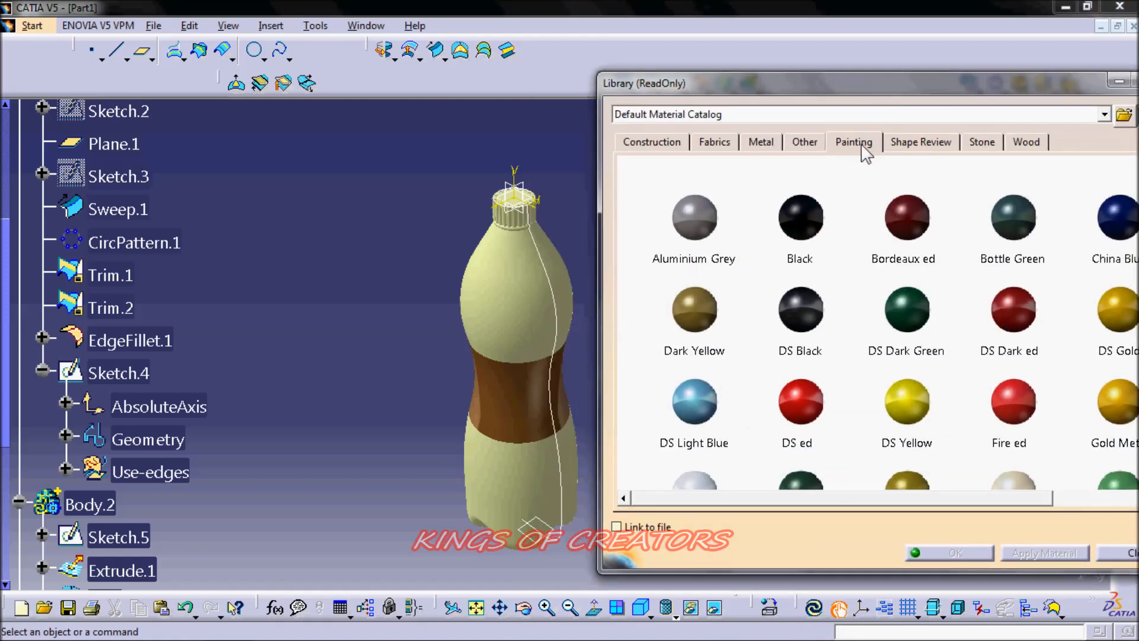
left_click(974, 148)
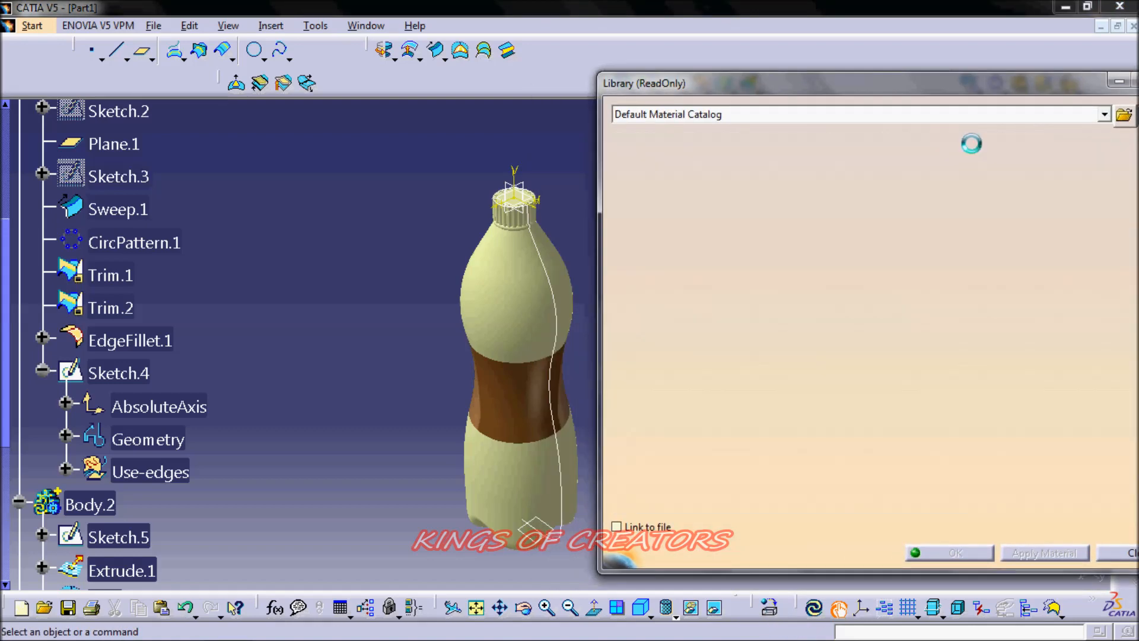
left_click(925, 145)
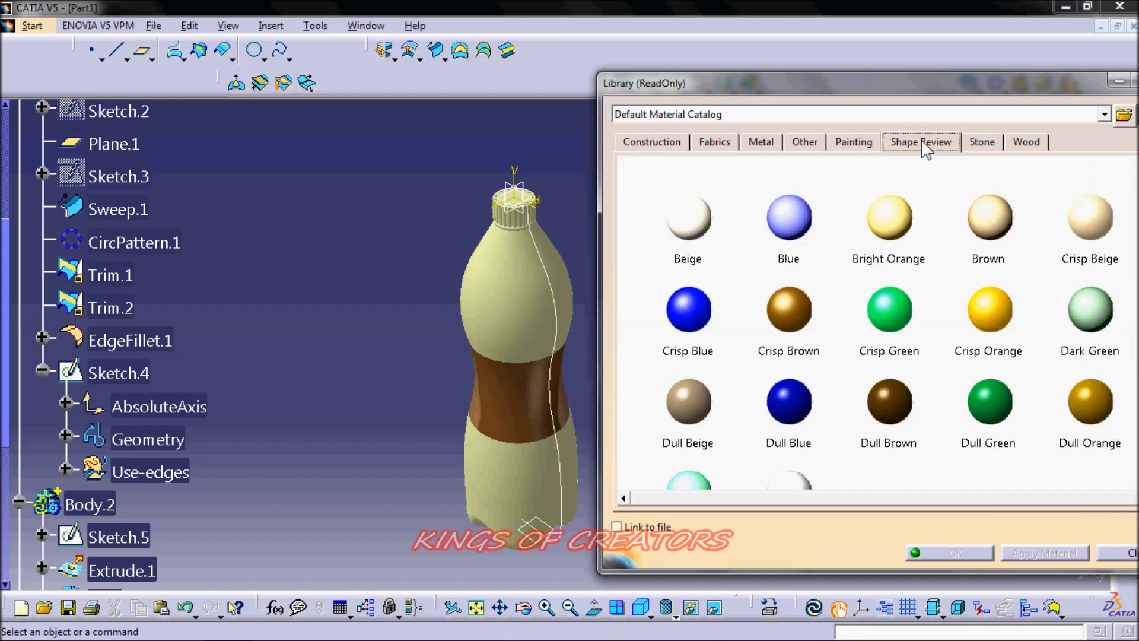
left_click_drag(1106, 430, 86, 508)
left_click(282, 436)
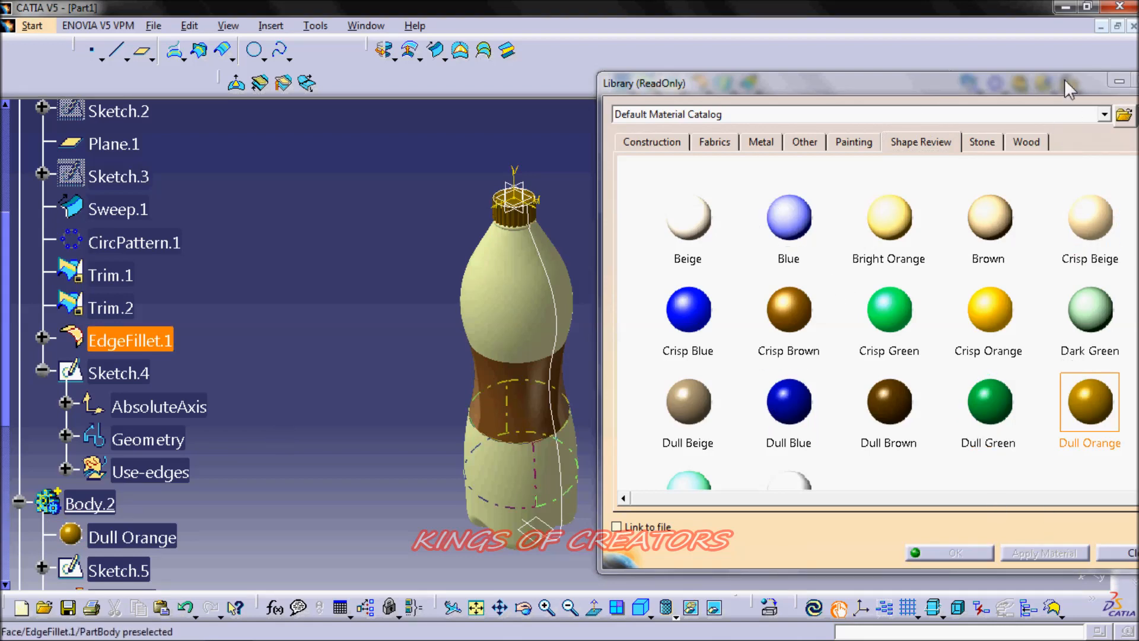
left_click_drag(1068, 87, 1020, 79)
left_click(1122, 78)
Step: Apply the Plastic material from the catalog's Other category to PartBody, the bottle itself
scroll(89, 265, "up", 3)
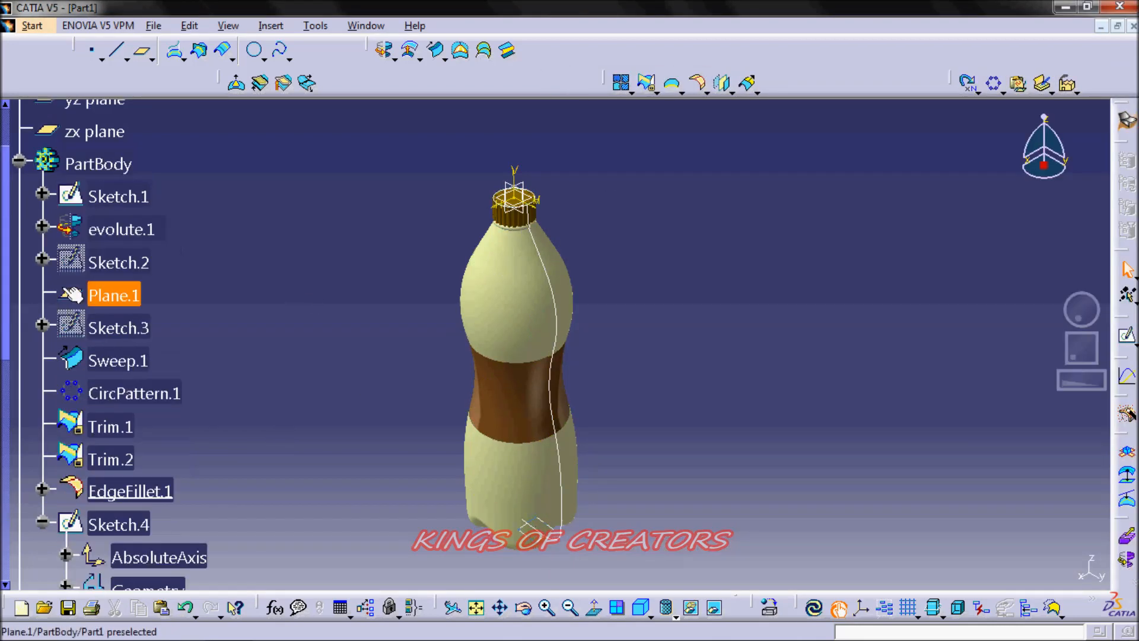
left_click(20, 161)
left_click(19, 193)
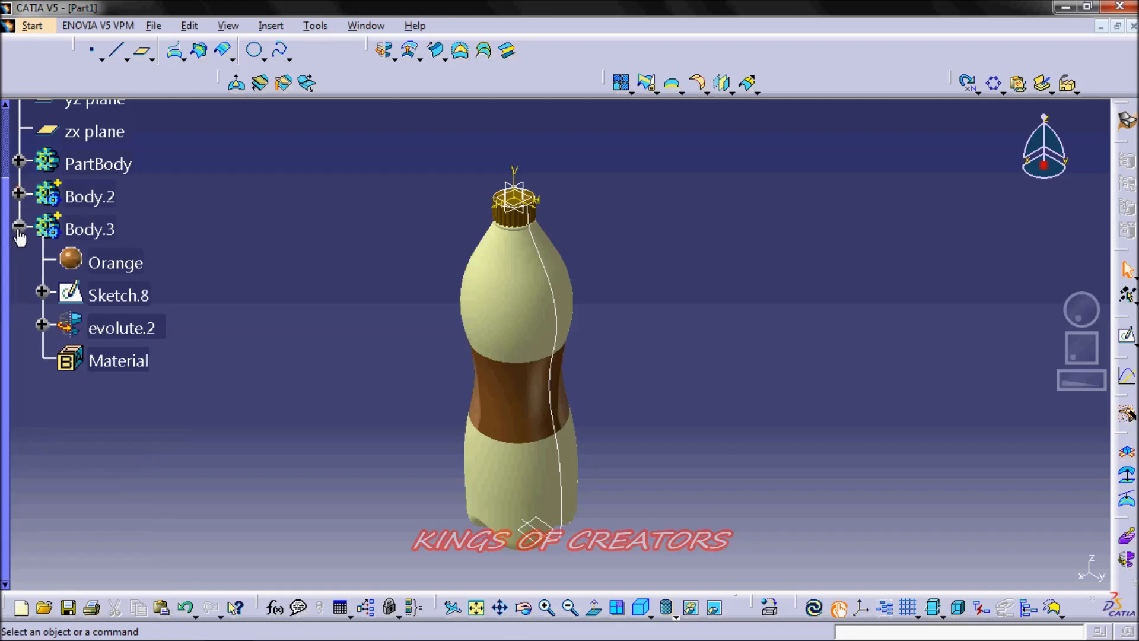
left_click(20, 226)
left_click(19, 160)
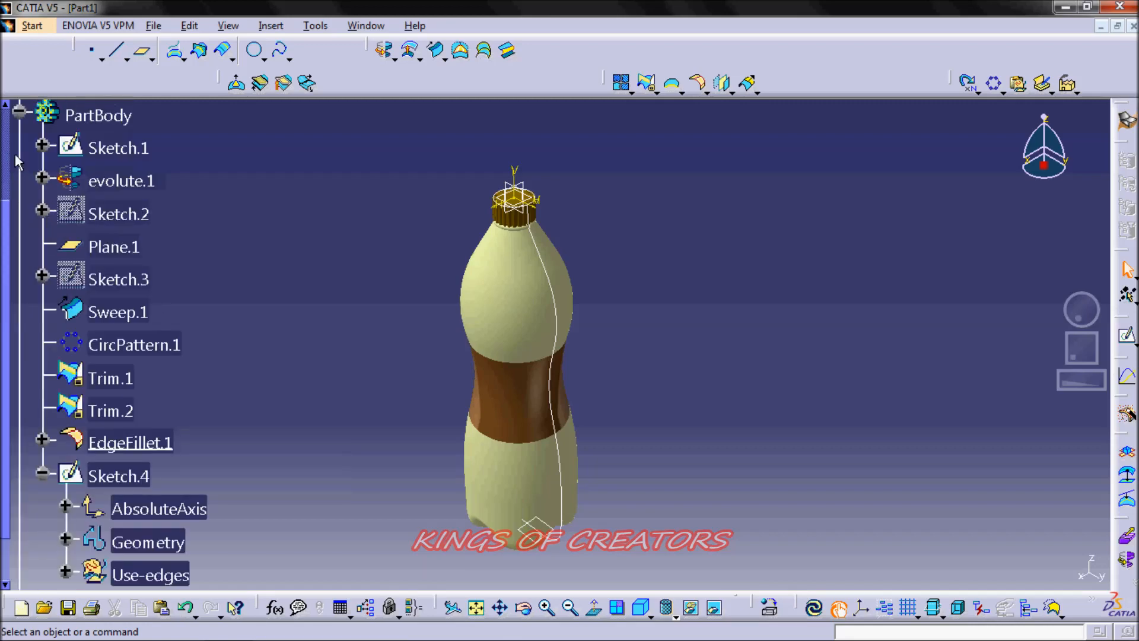
left_click(770, 608)
left_click(798, 137)
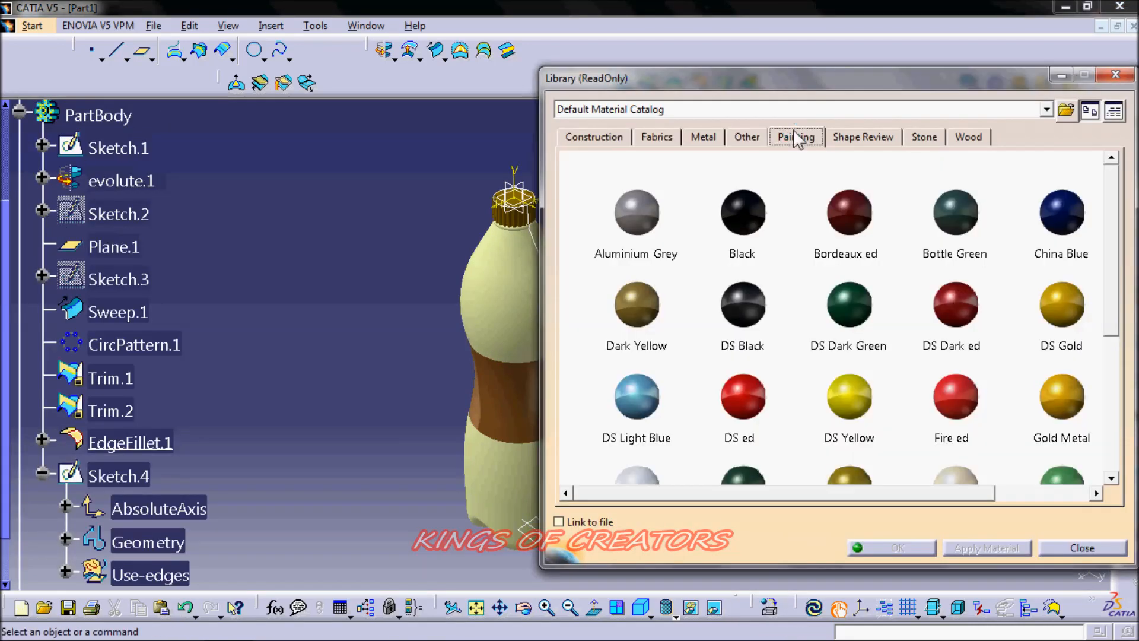
left_click(748, 139)
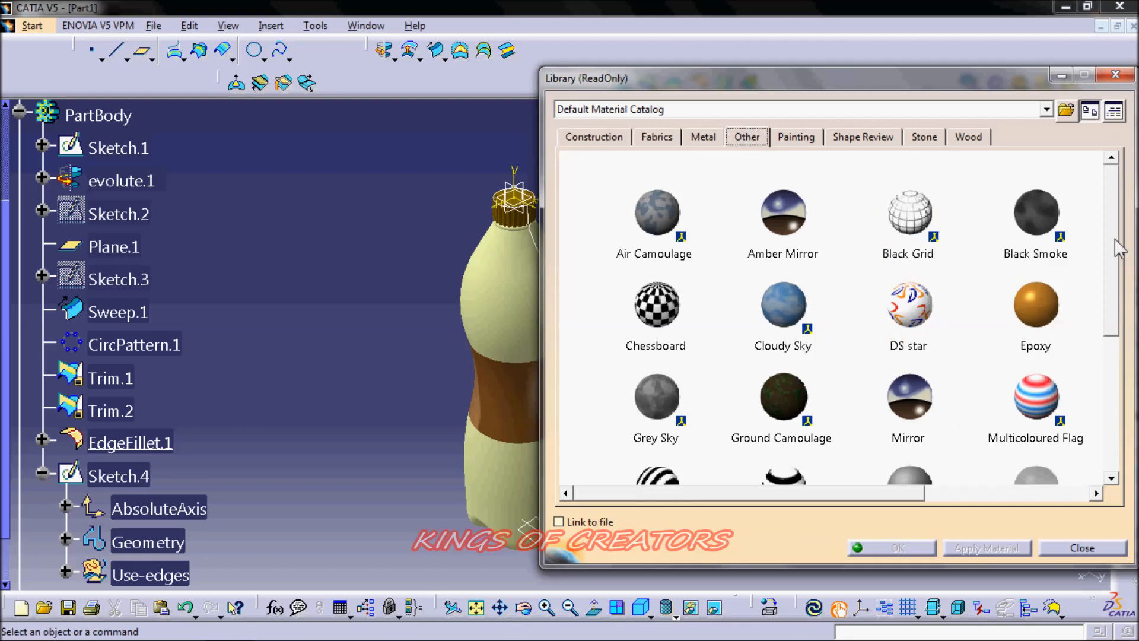
left_click_drag(1112, 252, 1112, 332)
left_click(937, 311)
mouse_move(948, 319)
left_mouse_down()
mouse_move(659, 279)
mouse_move(332, 278)
mouse_move(73, 120)
left_mouse_up()
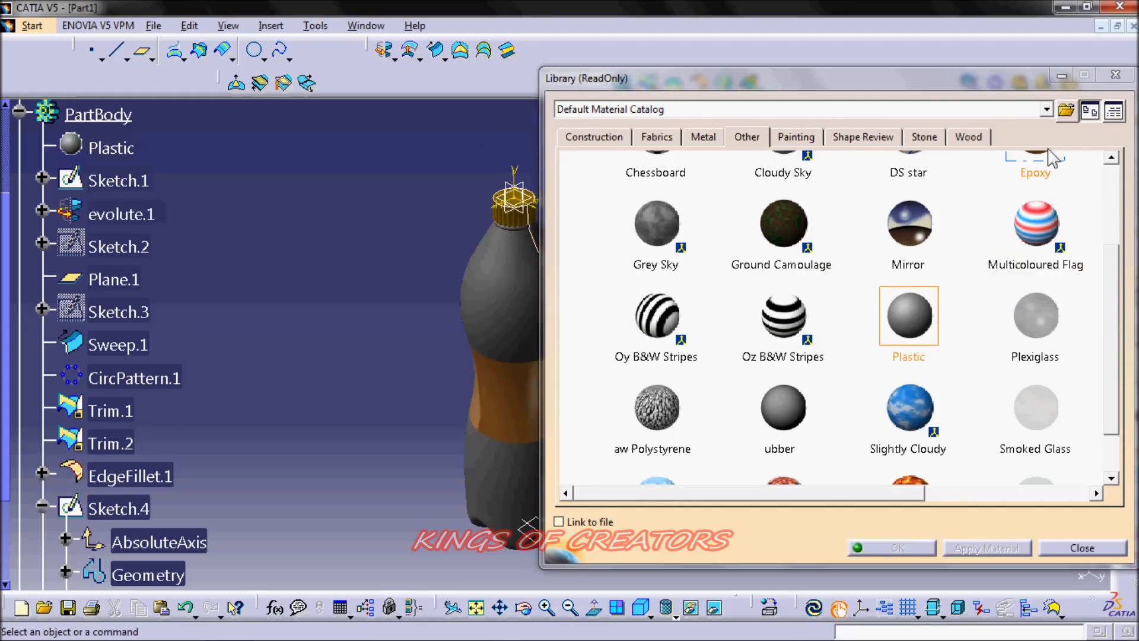
left_click(1082, 548)
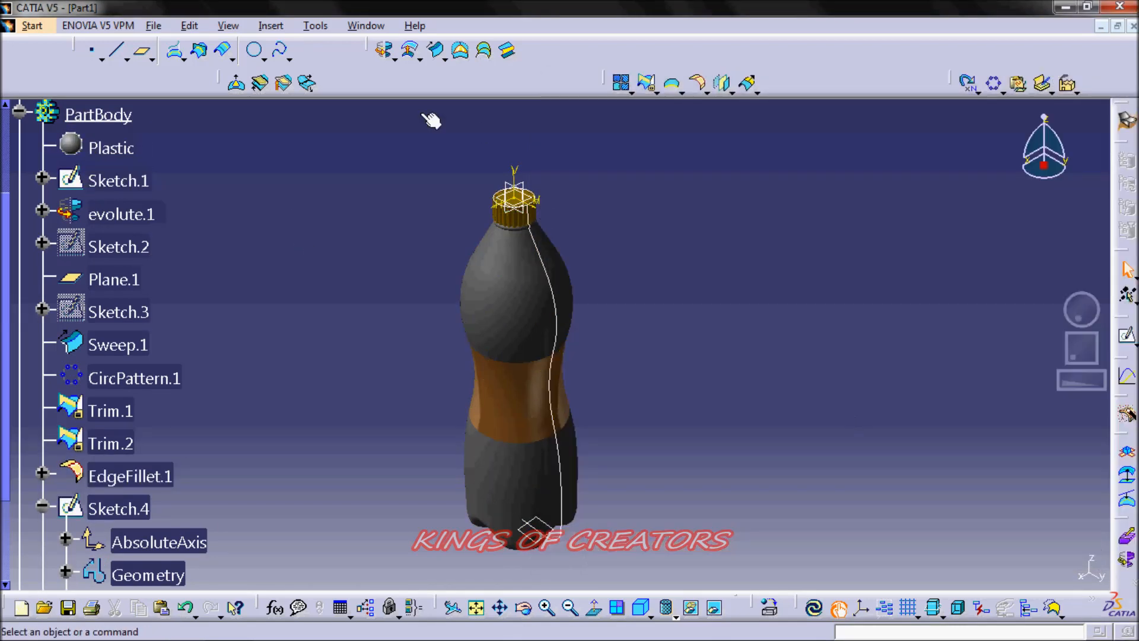
Step: Hide all planes and all points in the part
left_click(227, 27)
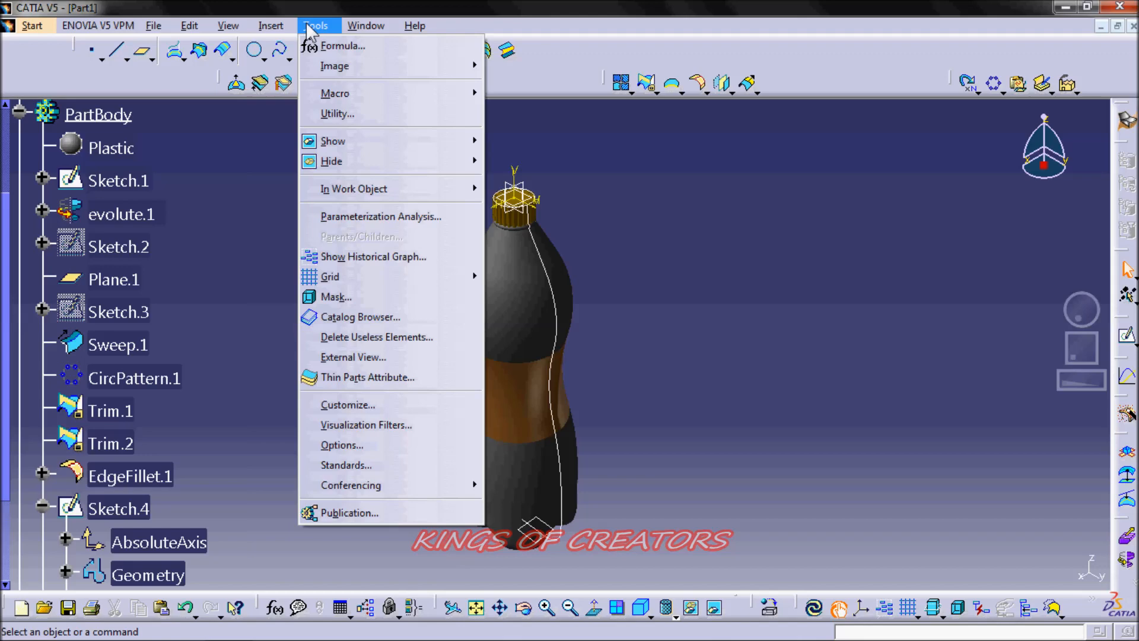
mouse_move(354, 165)
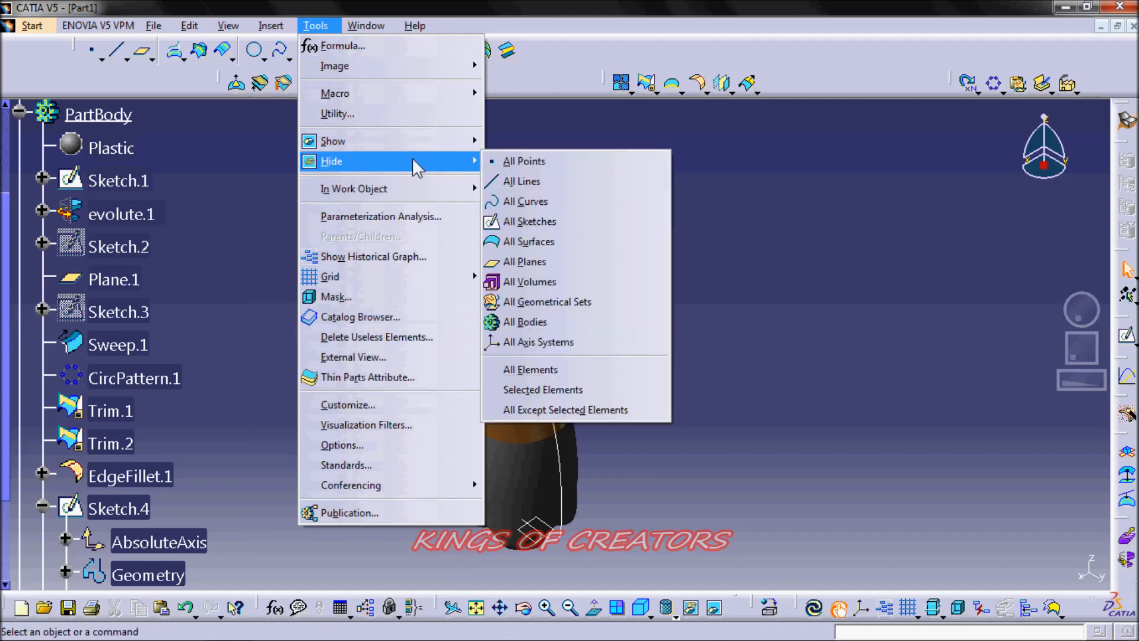
left_click(540, 262)
left_click(279, 26)
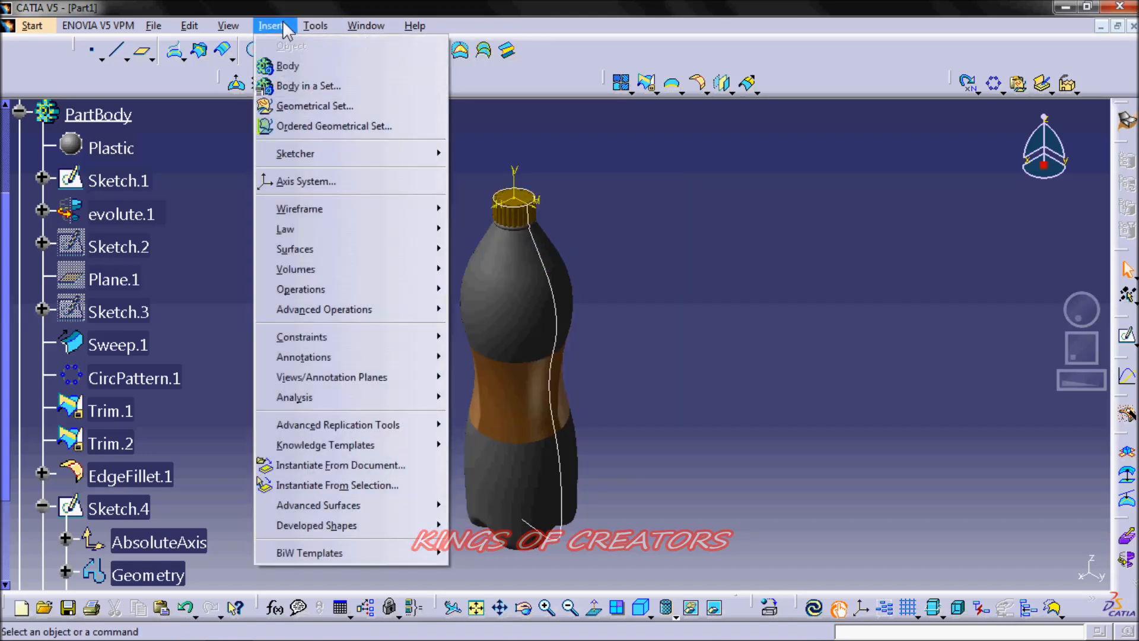
mouse_move(356, 162)
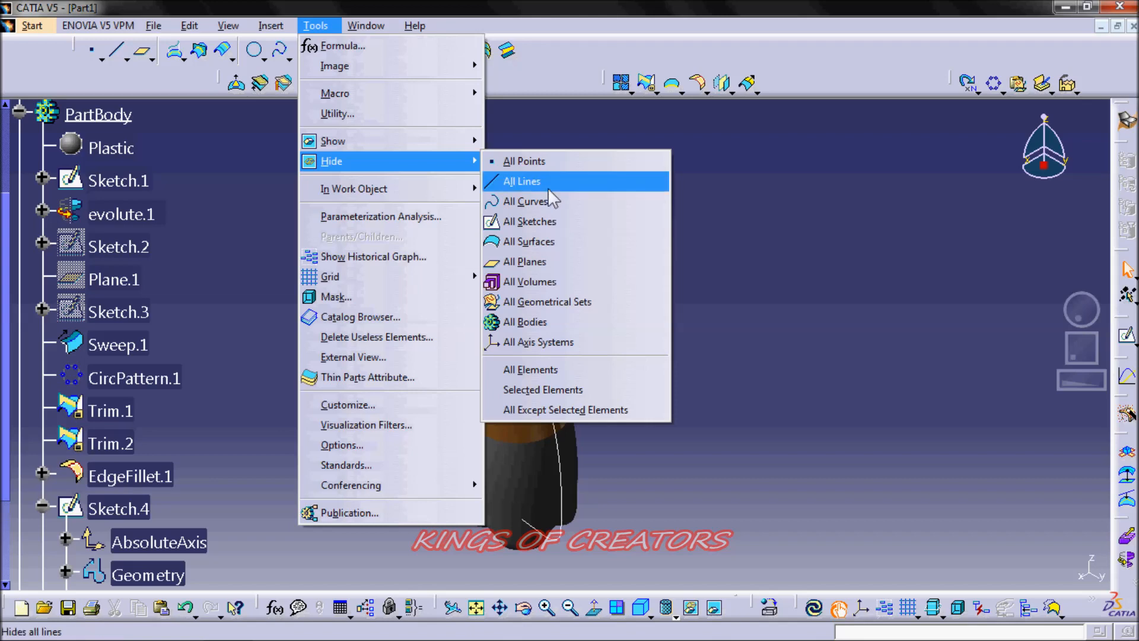
left_click(549, 161)
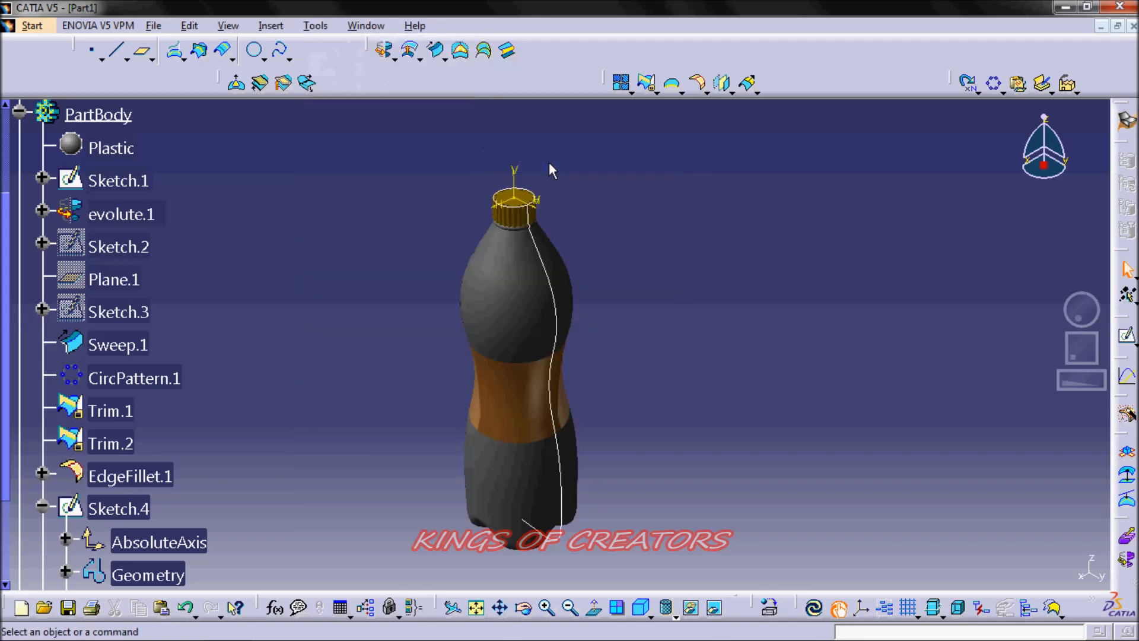
Step: Hide all curves and all sketches in the part
left_click(314, 26)
mouse_move(356, 162)
left_click(509, 198)
left_click(314, 26)
mouse_move(356, 162)
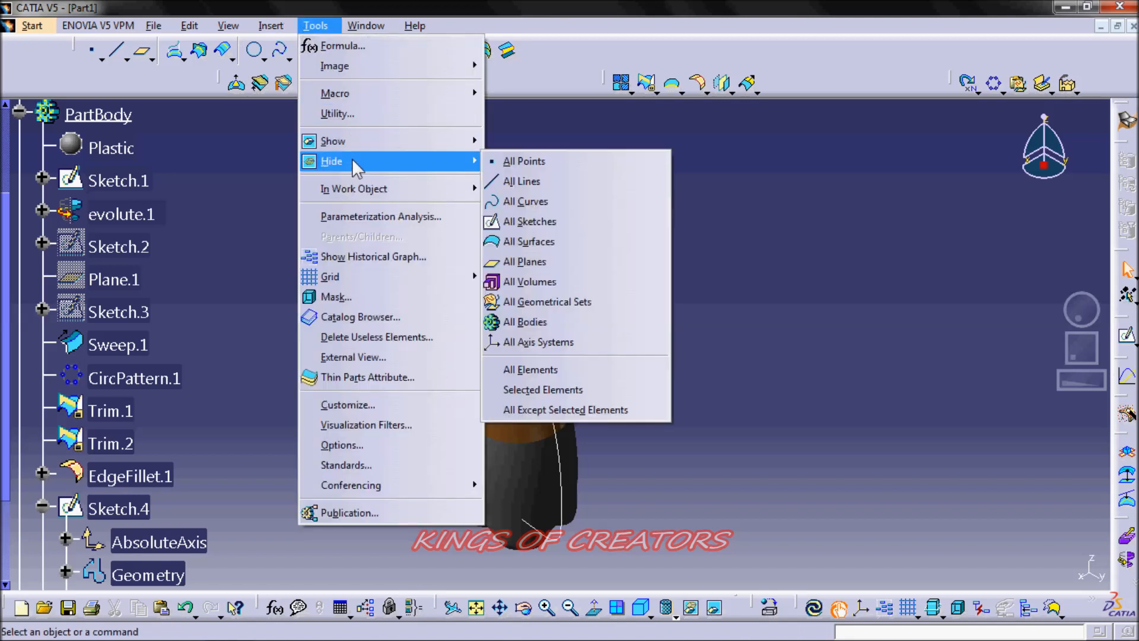
left_click(575, 224)
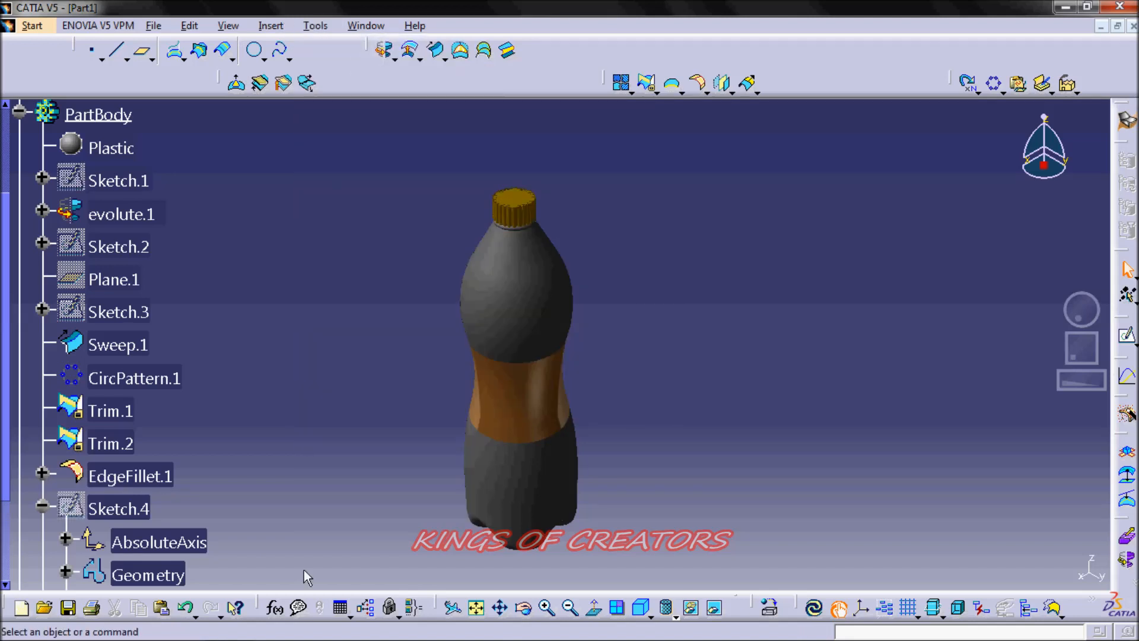
Step: Open the rendering properties of PartBody's Plastic material and set its reflectivity to 0.8
right_click(88, 157)
left_click(122, 224)
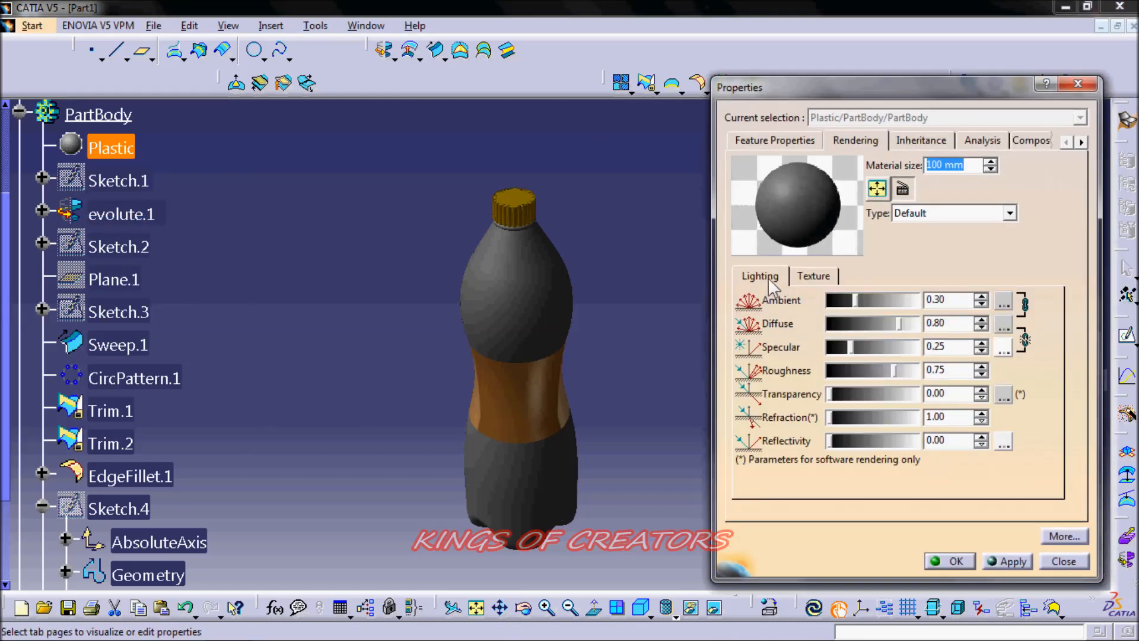
left_click(951, 440)
key("BackSpace")
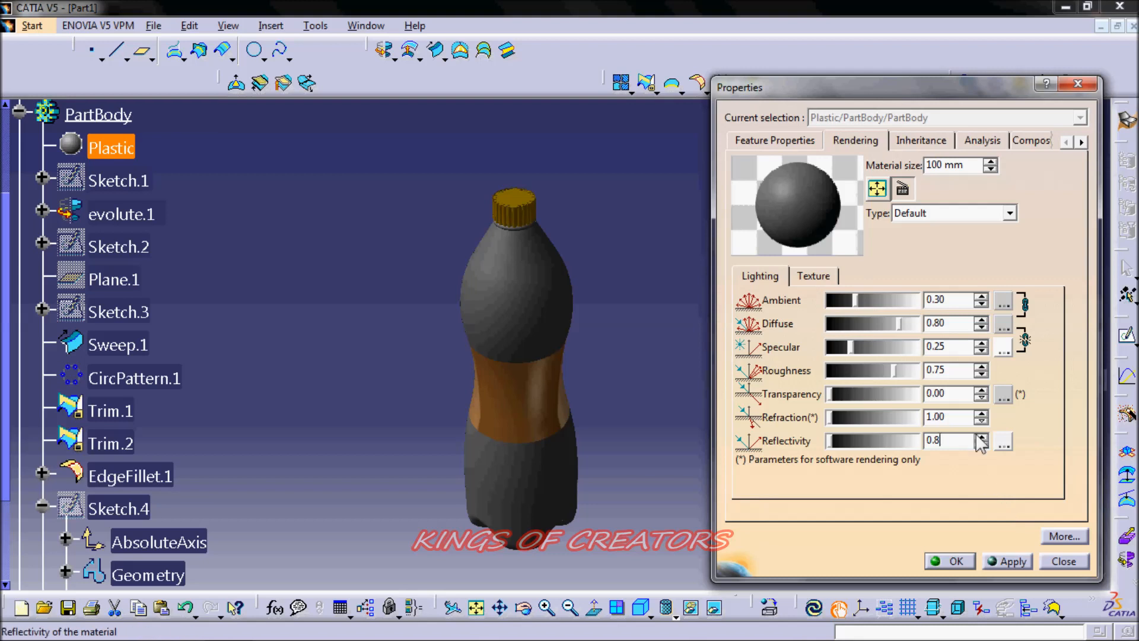
key("Return")
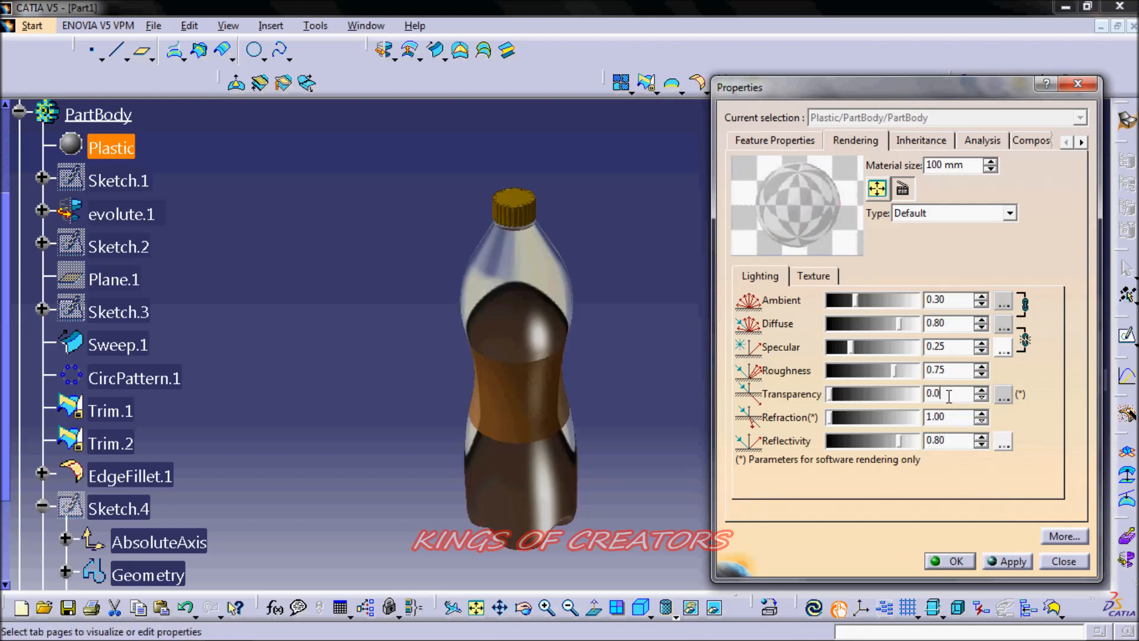
Step: Set the Plastic material's transparency to 0.50 and choose the predefined Big place reflection image
left_click(968, 349)
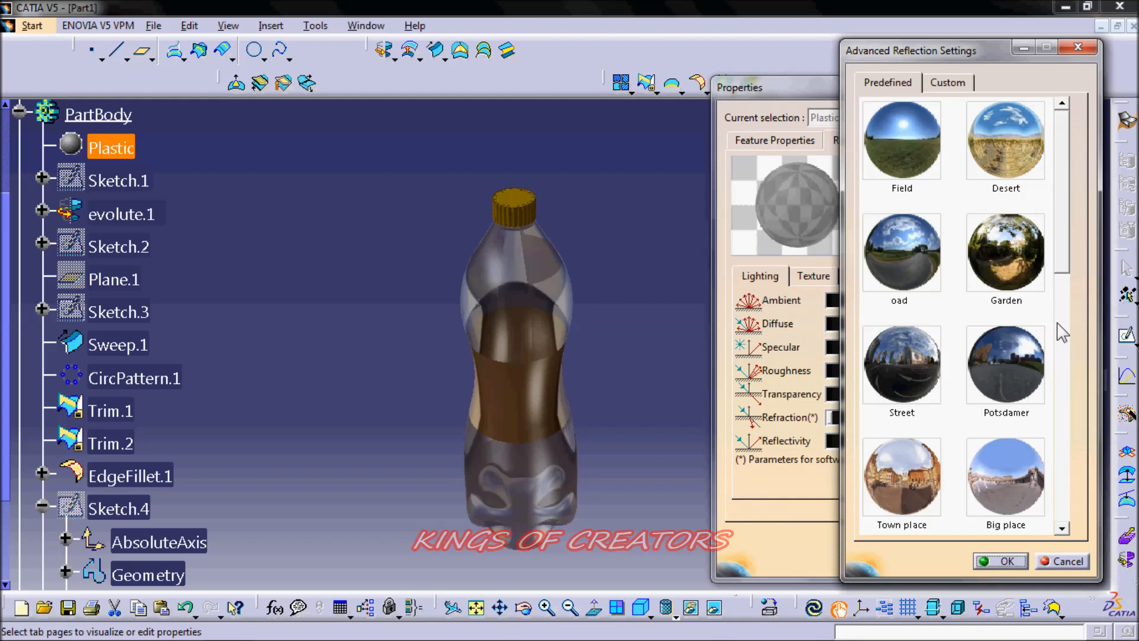
left_click(987, 476)
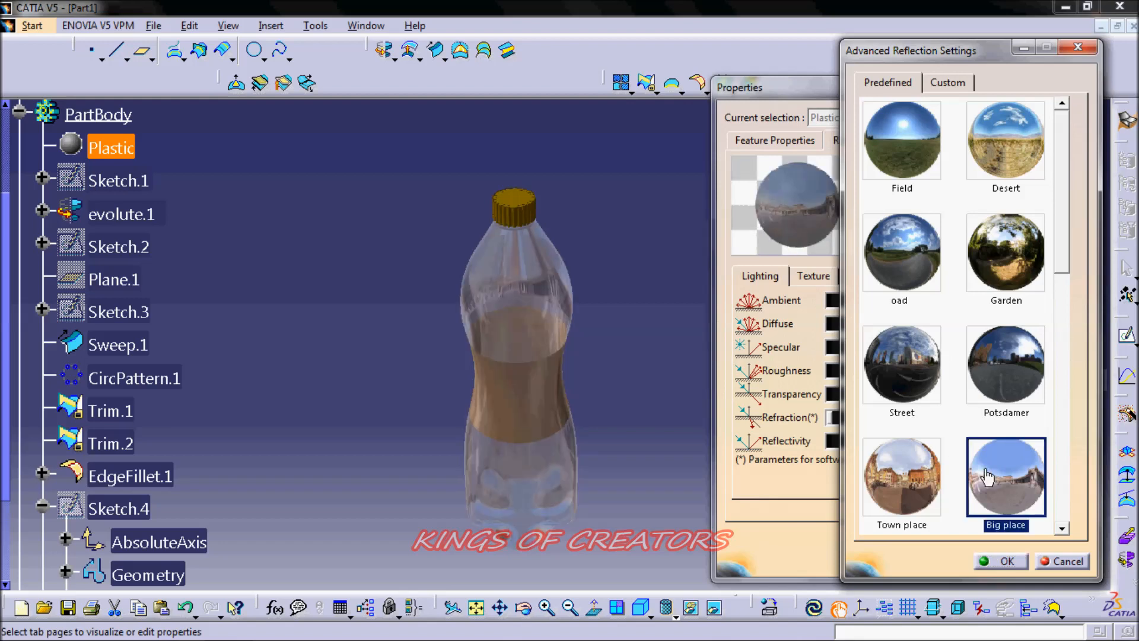
left_click(1006, 561)
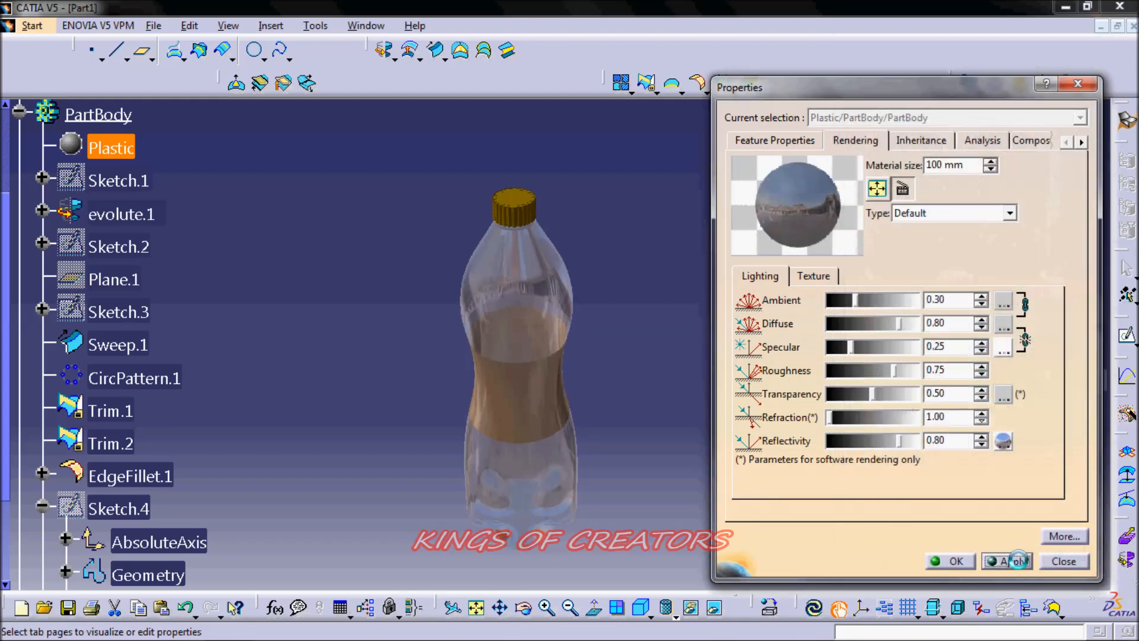
Step: Accept the Plastic material settings and open the properties of Body.3's Orange material
left_click(951, 561)
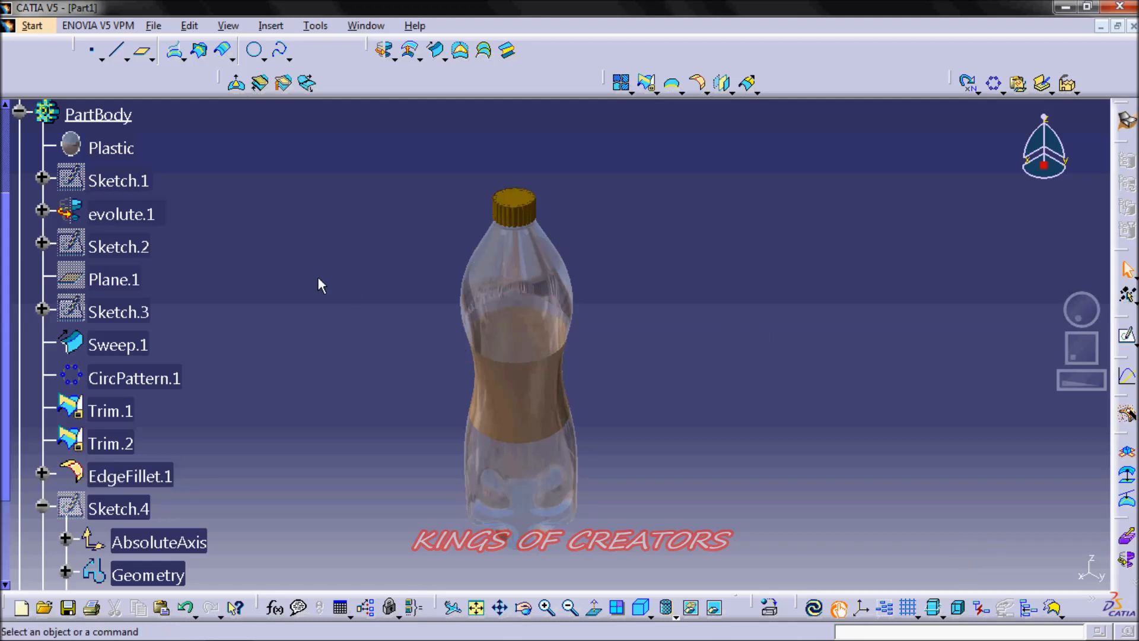
left_click(19, 111)
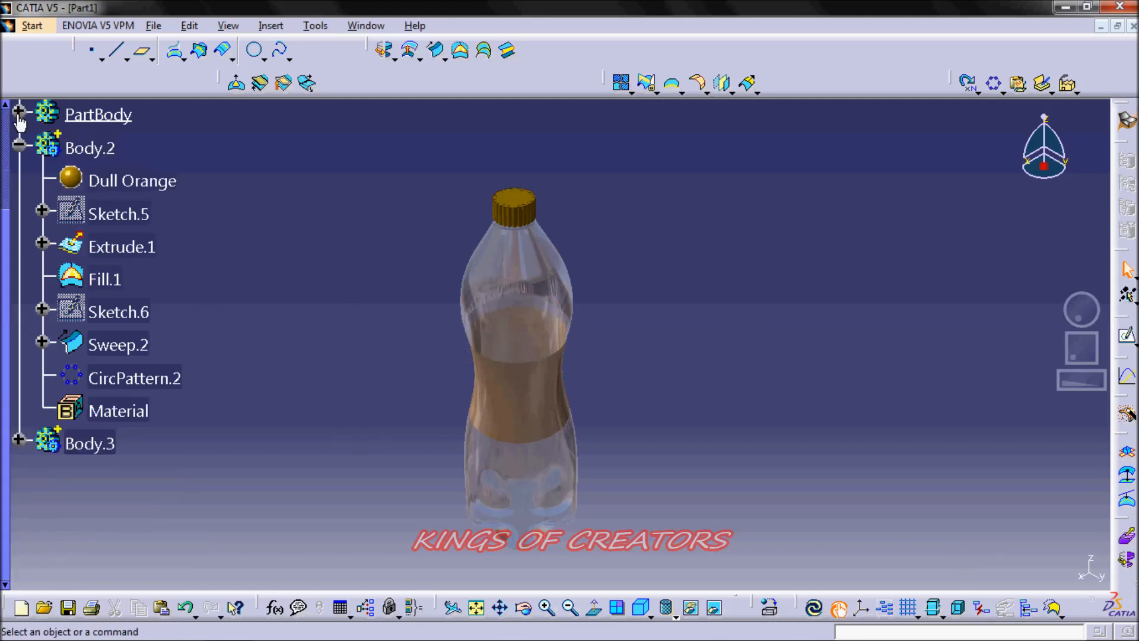
left_click(19, 440)
right_click(94, 480)
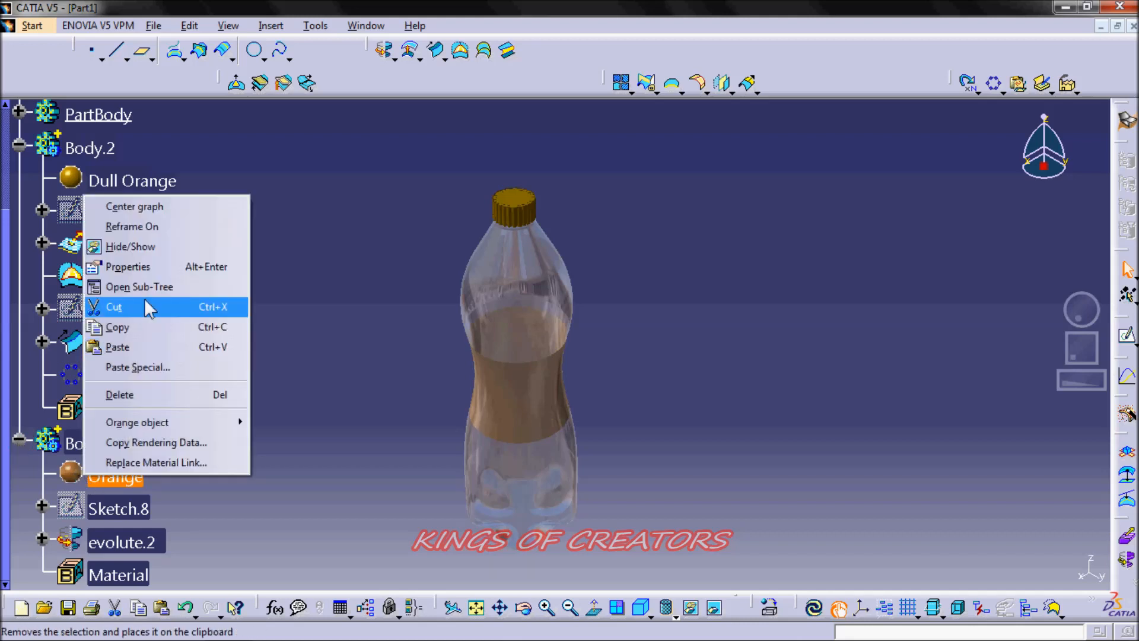
left_click(152, 255)
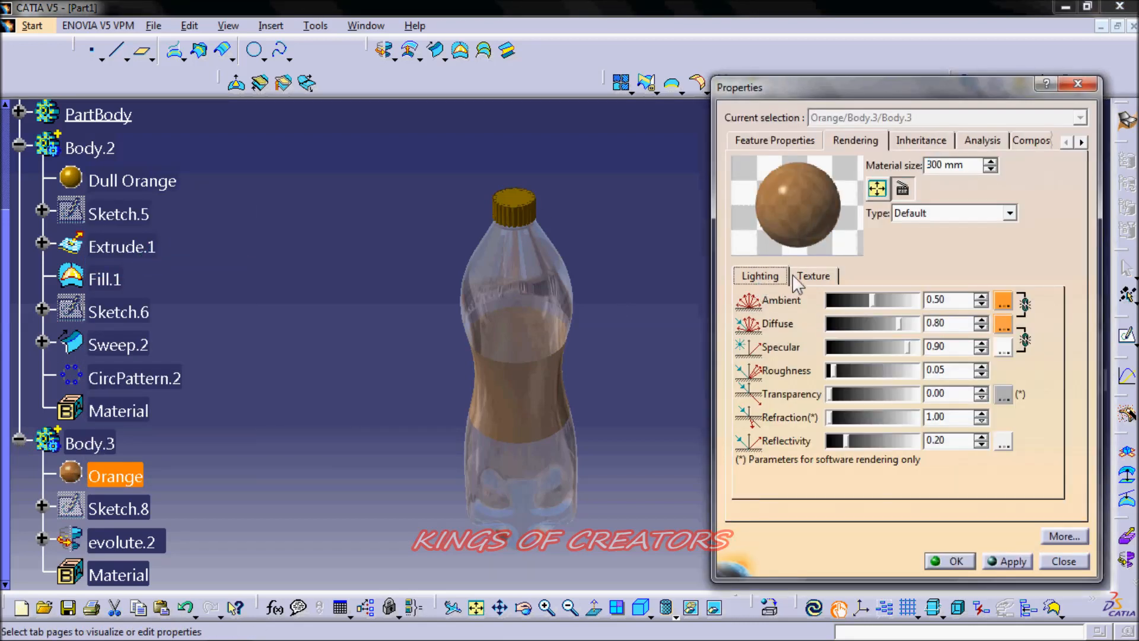
Step: Give the Orange material an Image texture using the Mirinda_logo picture from the Desktop
left_click(813, 276)
left_click(852, 303)
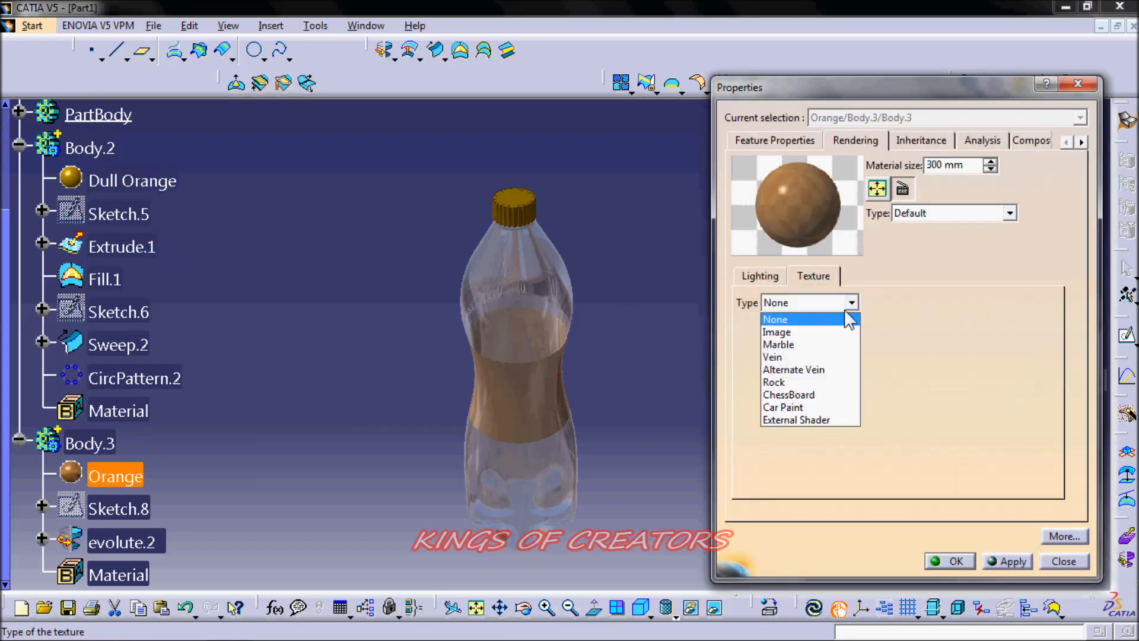
left_click(816, 333)
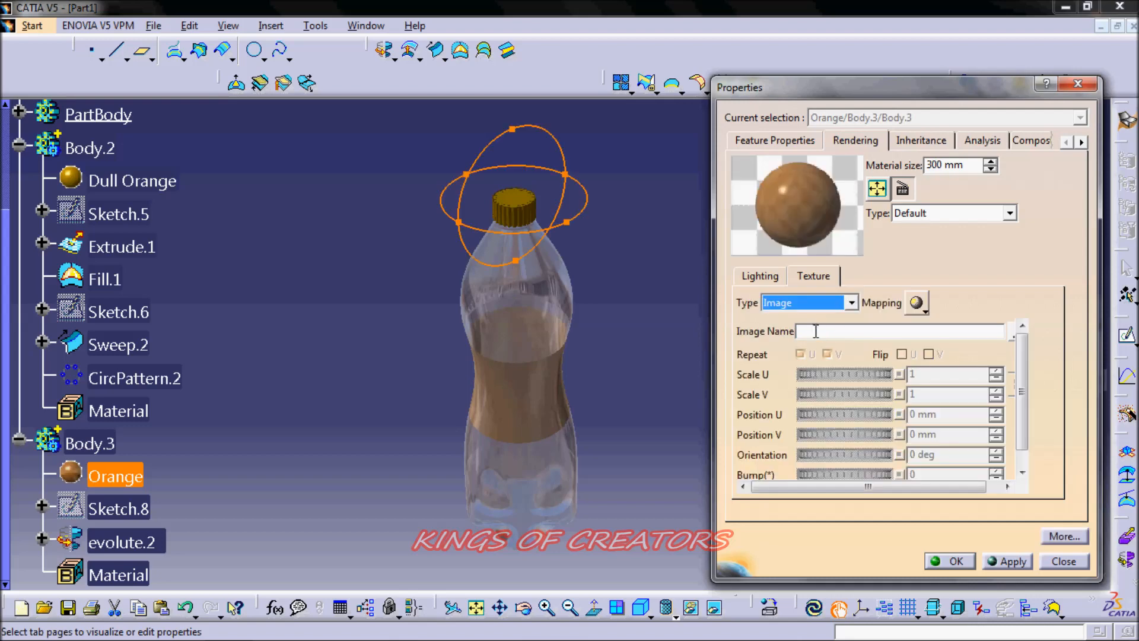
left_click(1012, 336)
left_click_drag(454, 157, 389, 273)
double_click(279, 255)
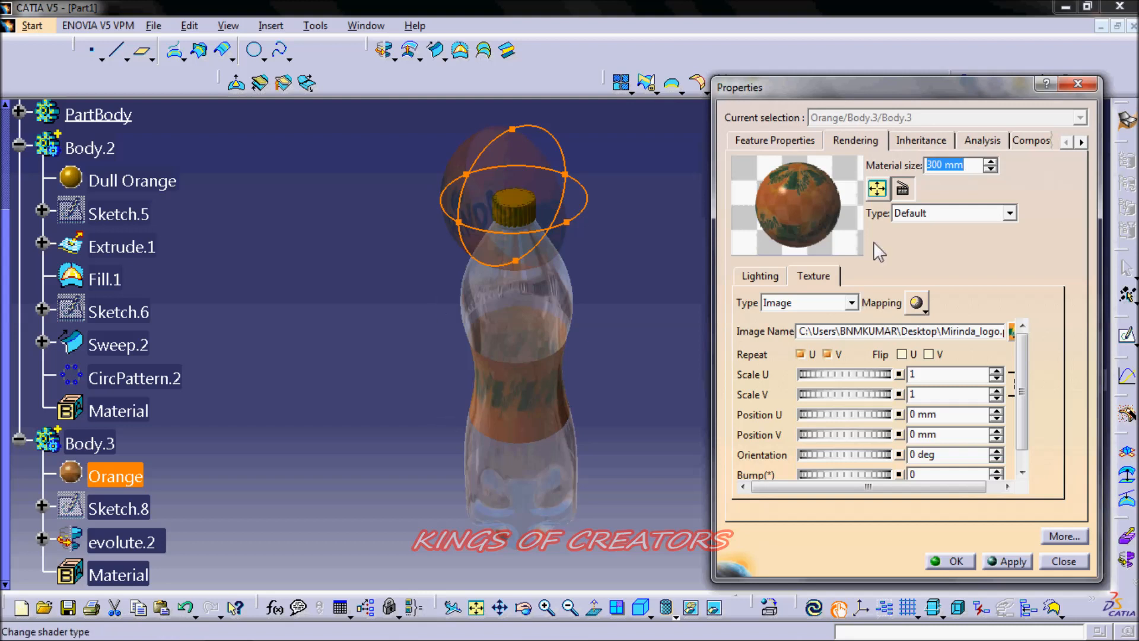
Step: Change the logo texture's mapping to cylindrical
left_click(919, 304)
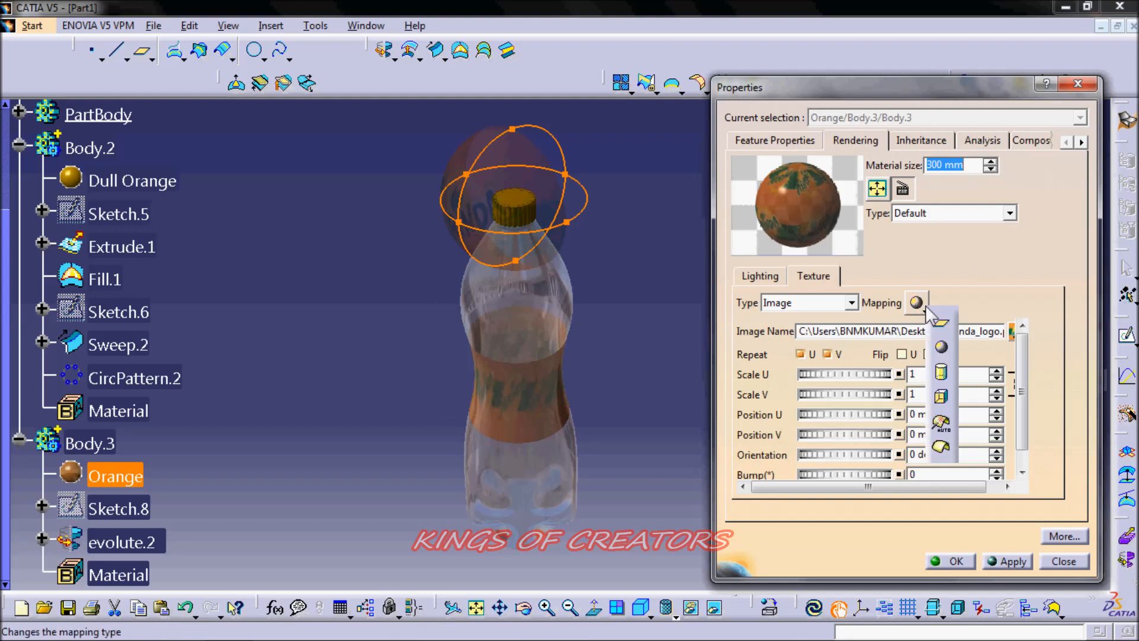
left_click(942, 375)
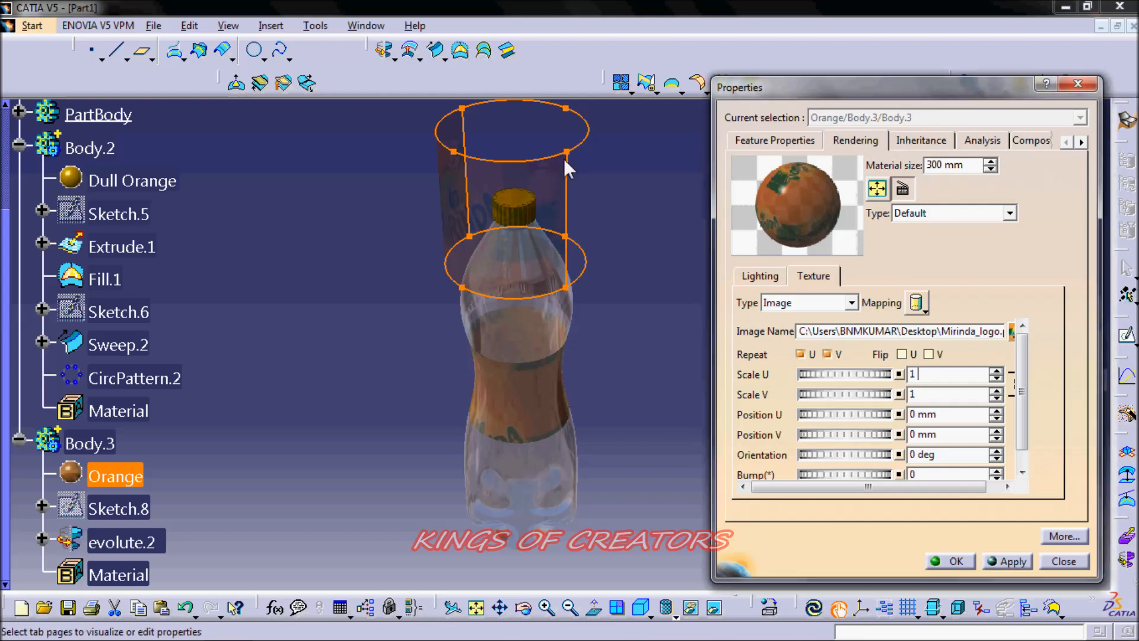
left_click_drag(1023, 366, 1024, 343)
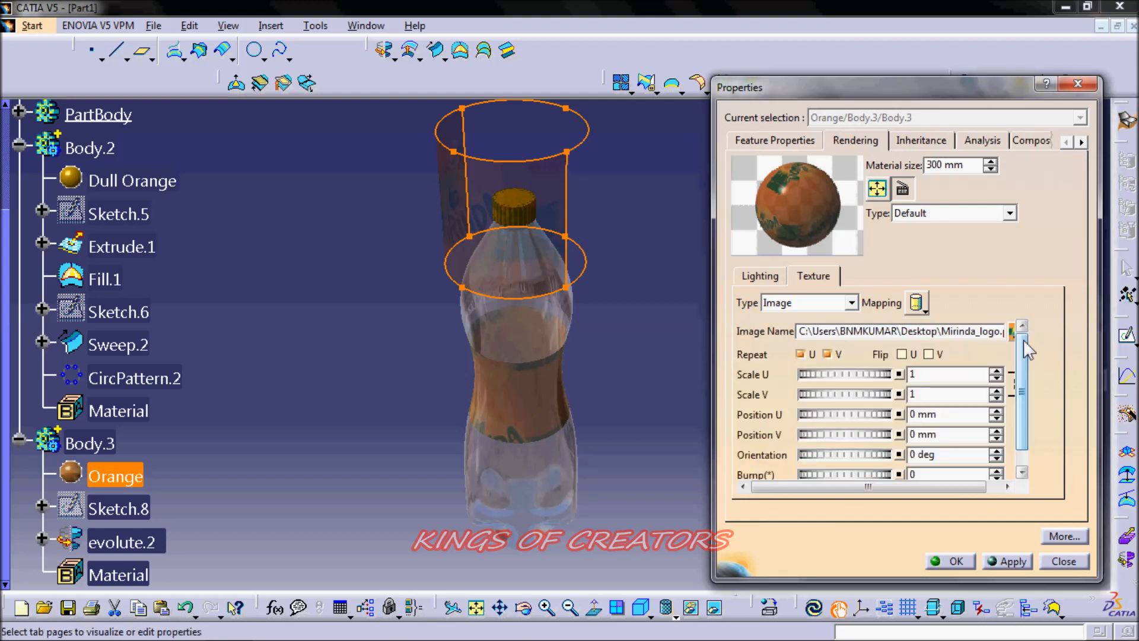
Step: Shift the logo texture to a V position of -170 mm and set the material size to 200 mm
left_click(997, 439)
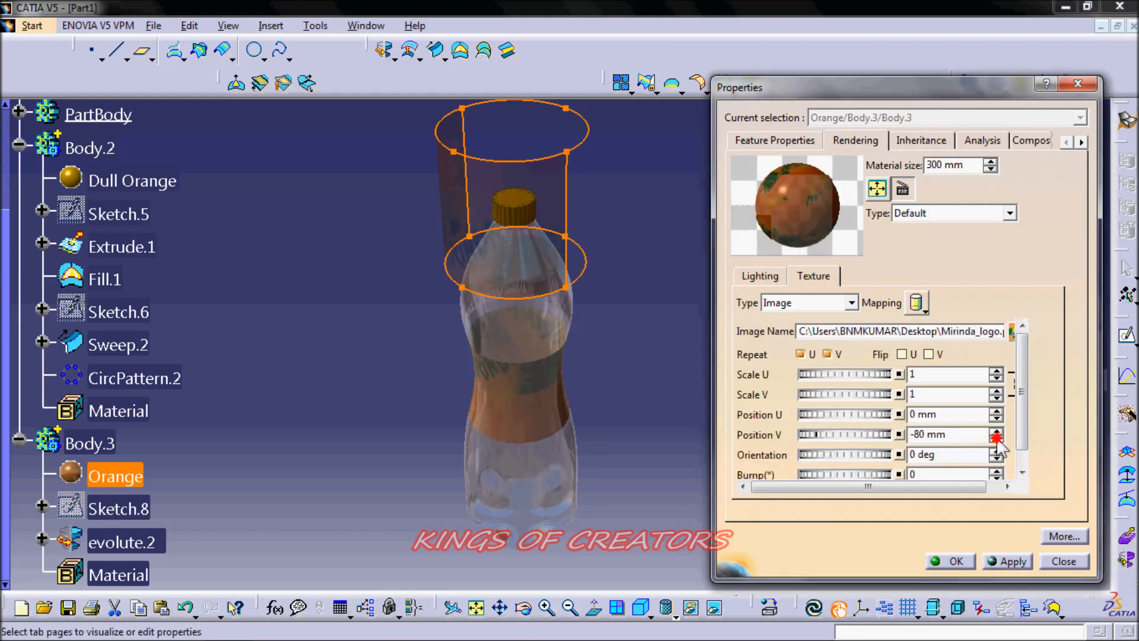
left_click(997, 439)
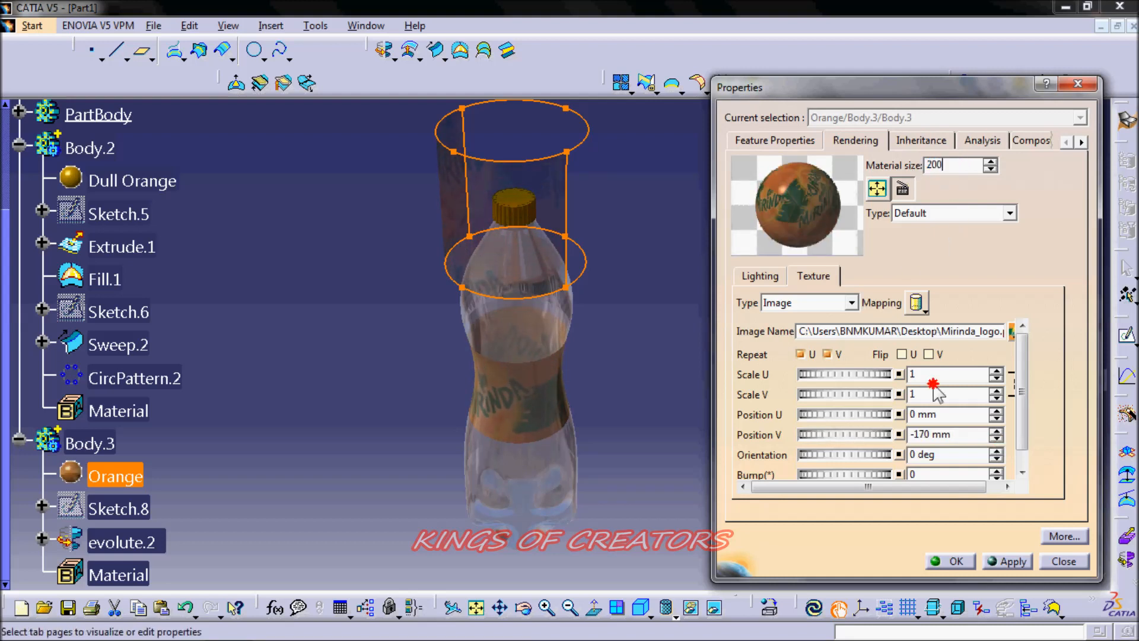
key("Return")
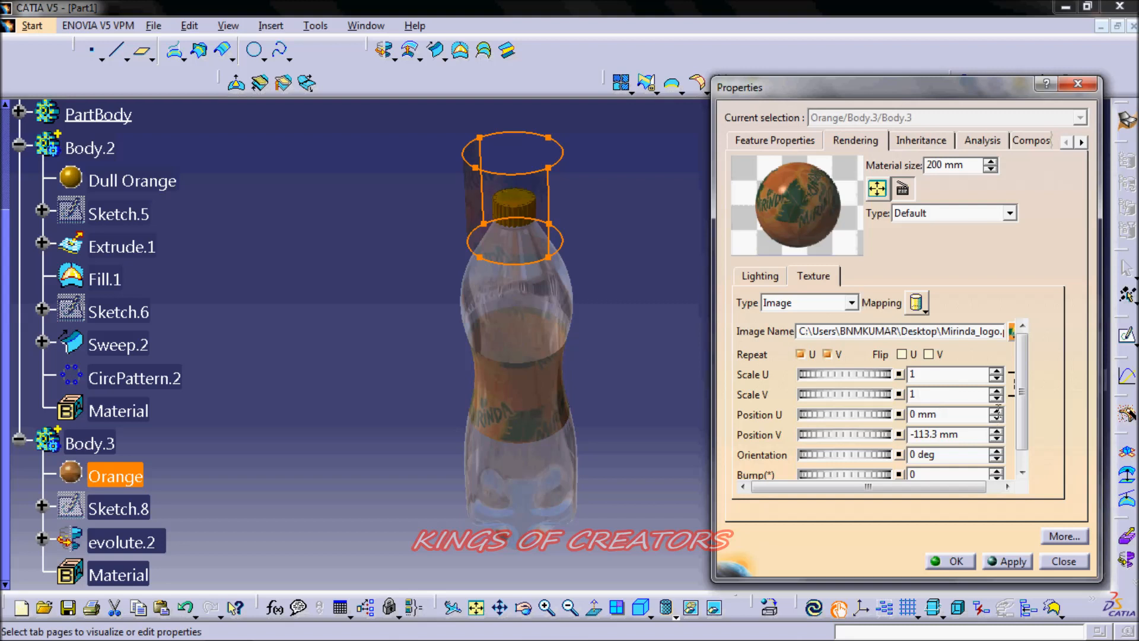
Step: Set the logo texture's U position to 100 mm and its V position to -63.33 mm
left_click(997, 410)
triple_click(997, 411)
triple_click(997, 410)
triple_click(997, 410)
left_click(997, 432)
triple_click(998, 431)
triple_click(997, 432)
triple_click(997, 432)
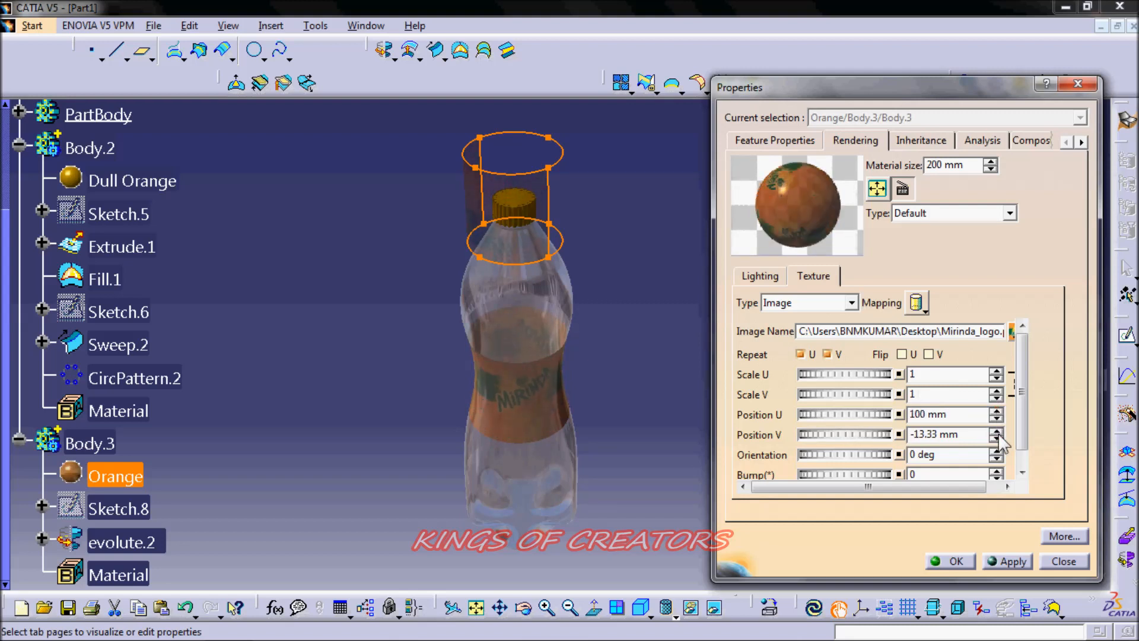
triple_click(997, 439)
double_click(997, 439)
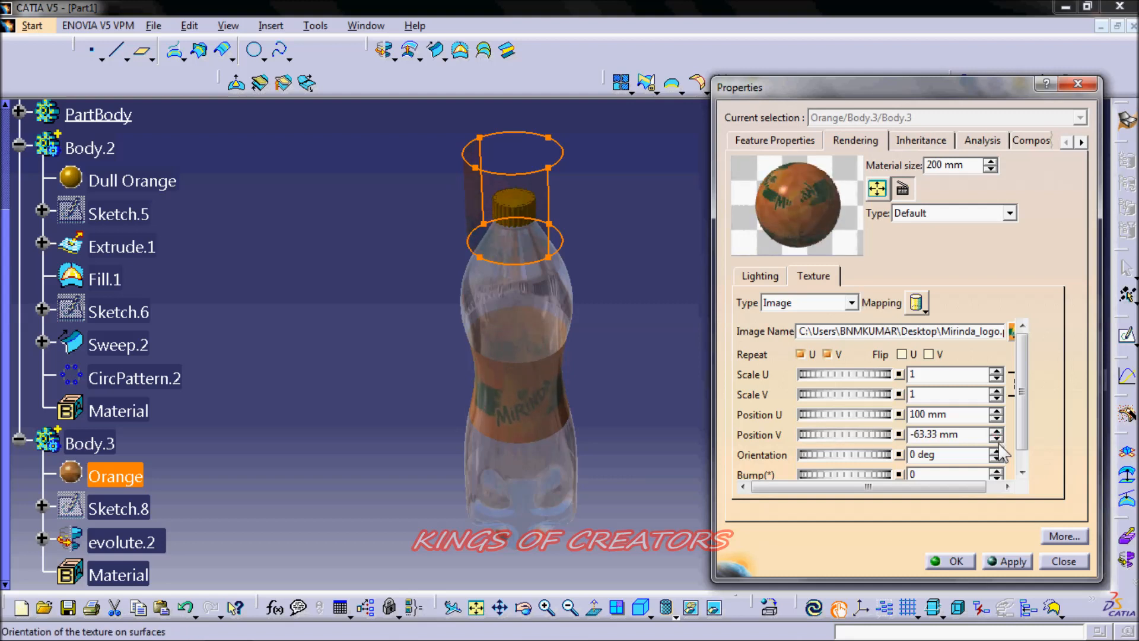
Step: Set the logo texture's orientation to 30 deg and its V position to -113.3 mm
triple_click(997, 451)
left_click(998, 450)
left_click(997, 451)
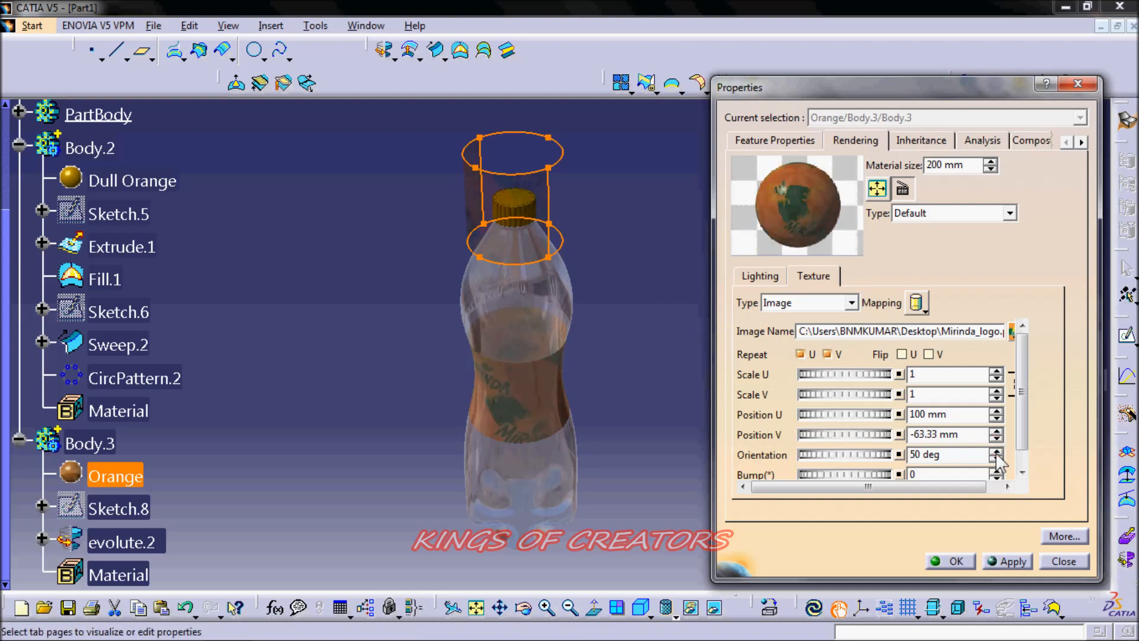
double_click(997, 450)
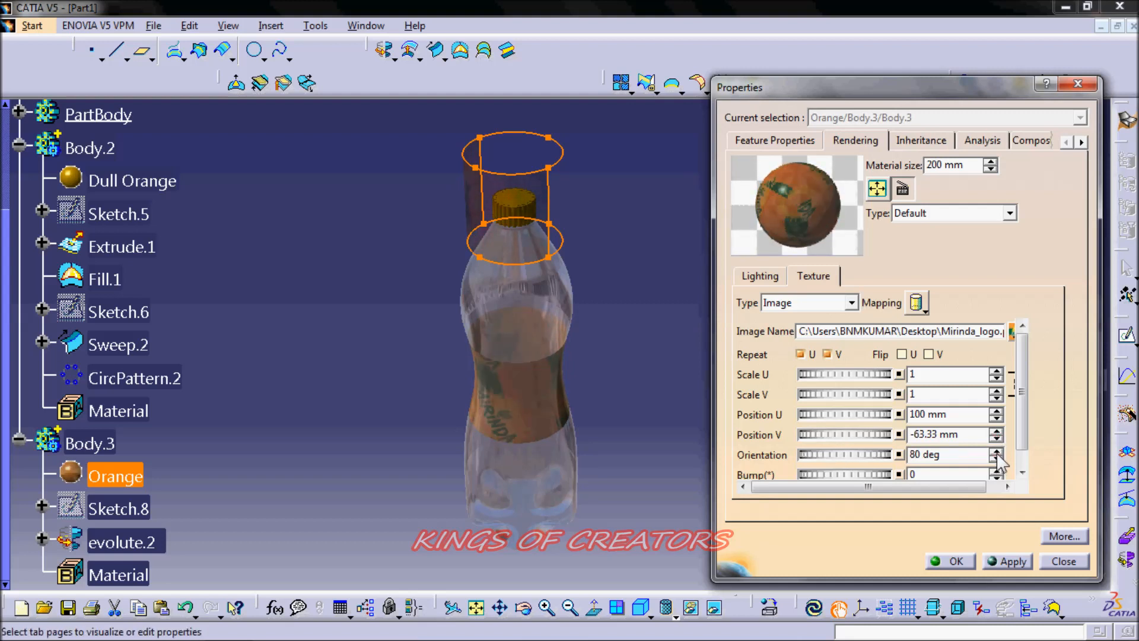
triple_click(997, 439)
triple_click(997, 440)
left_click(997, 458)
left_click(997, 459)
double_click(998, 460)
left_click(998, 459)
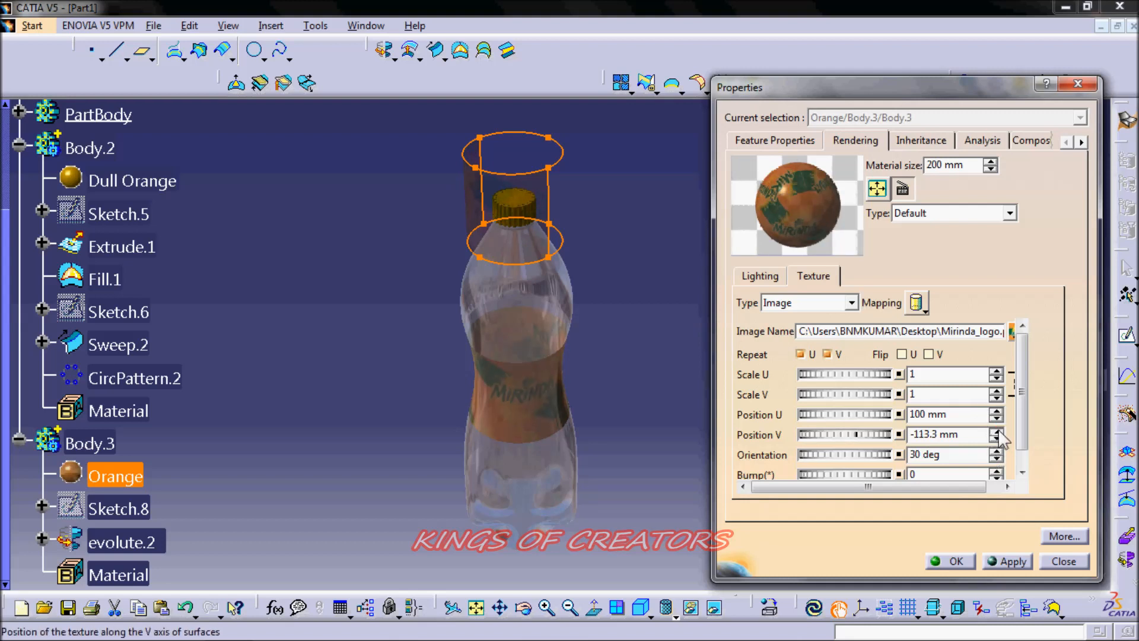
Step: Set the logo texture's V position to -153.3 mm and its bump to 0.7
left_click(997, 432)
left_click(997, 438)
left_click(997, 437)
left_click(996, 438)
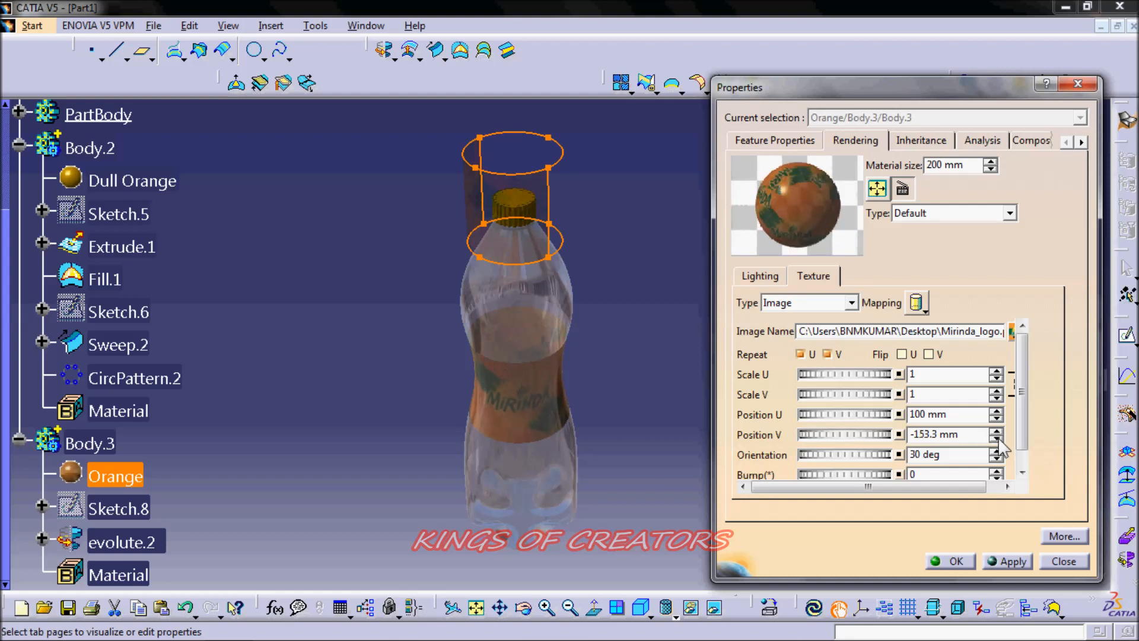
left_click(997, 472)
left_click(997, 471)
left_click(997, 472)
left_click(997, 471)
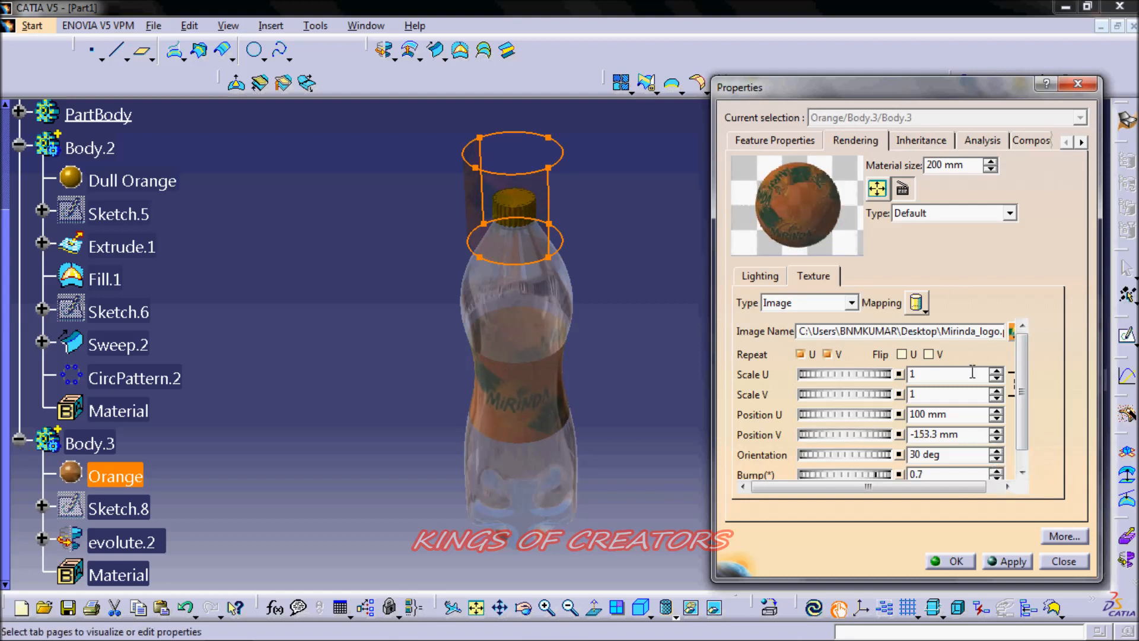
Step: Apply the Orange material's changes and close its properties
left_click(1019, 563)
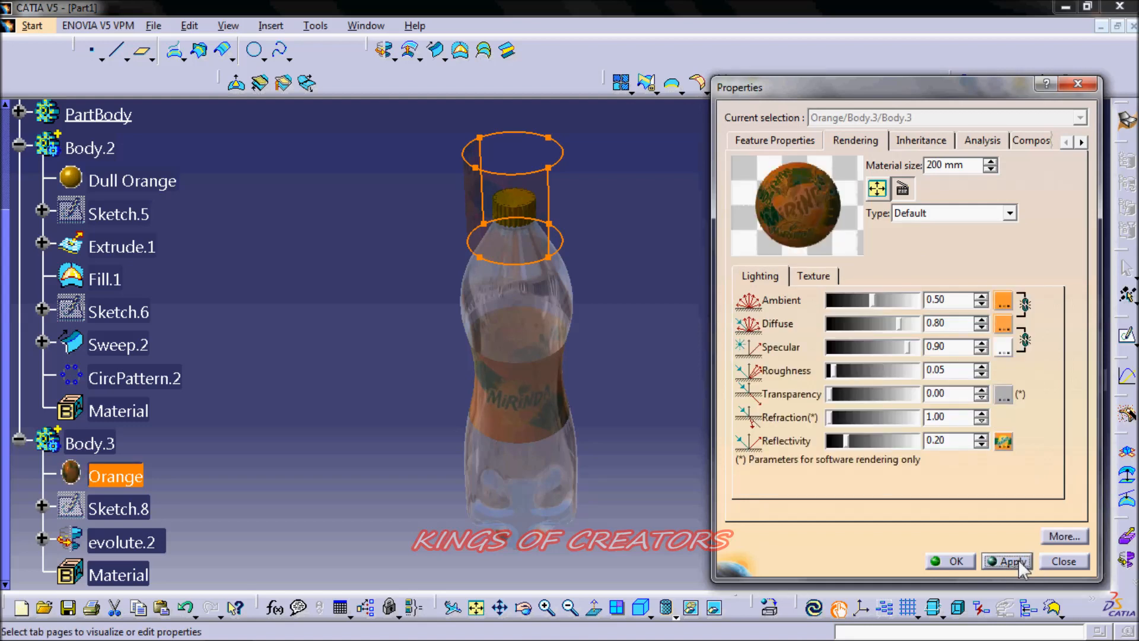
left_click(966, 561)
left_click(523, 609)
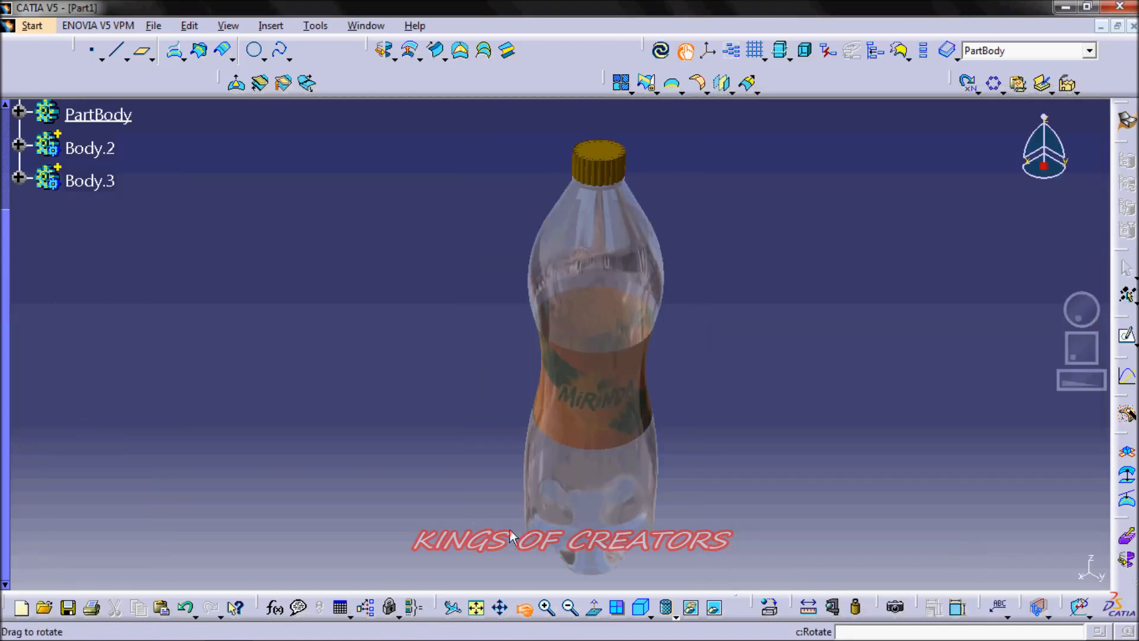